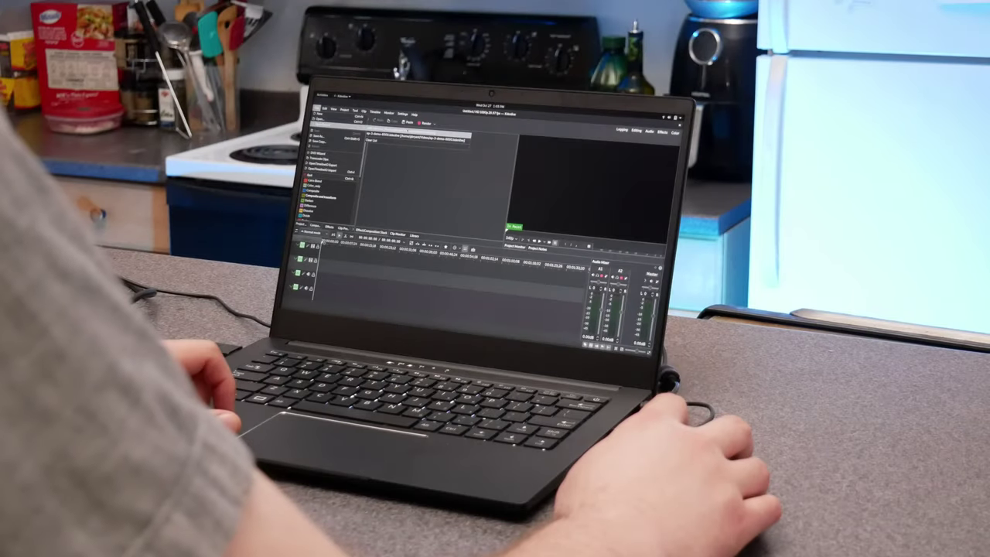
- Open edit.kdenlive from the recent projects list
{"action": "left_click", "coordinate": [418, 133]}
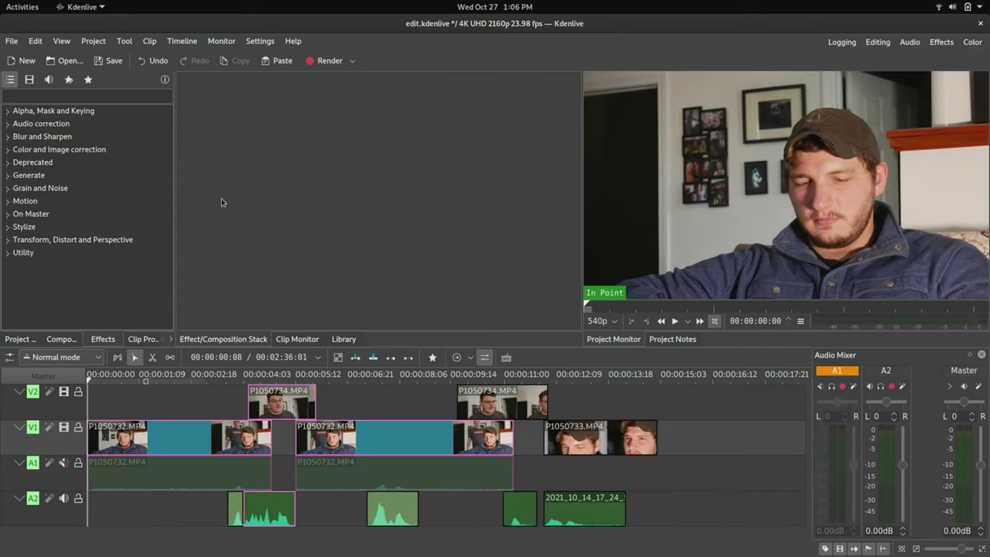
- Add a 00:00:01:18 Fade in to the P1050734.MP4 clip on V2 near 4:00
{"action": "scroll", "coordinate": [132, 426], "scroll_direction": "up", "scroll_amount": 5}
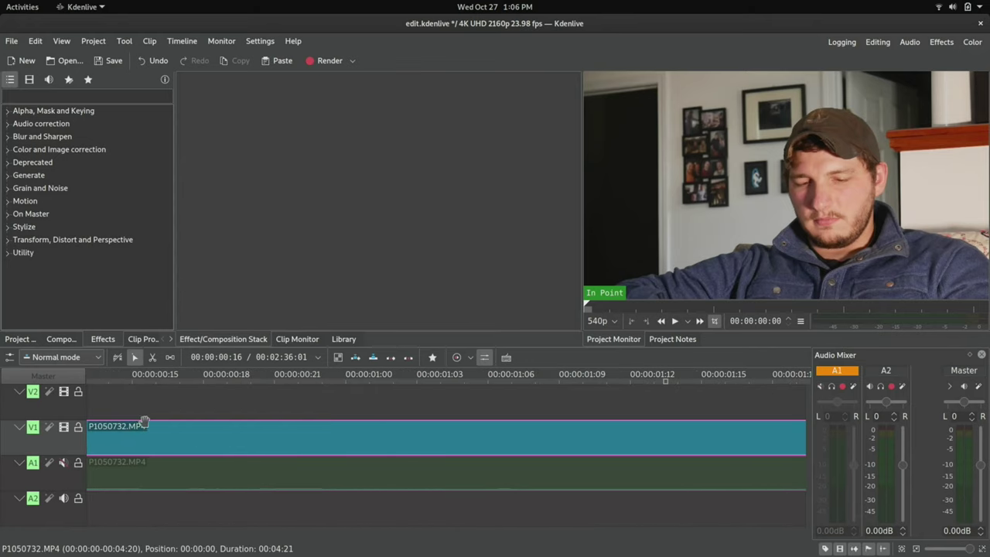
{"action": "scroll", "coordinate": [178, 430], "scroll_direction": "down", "scroll_amount": 5}
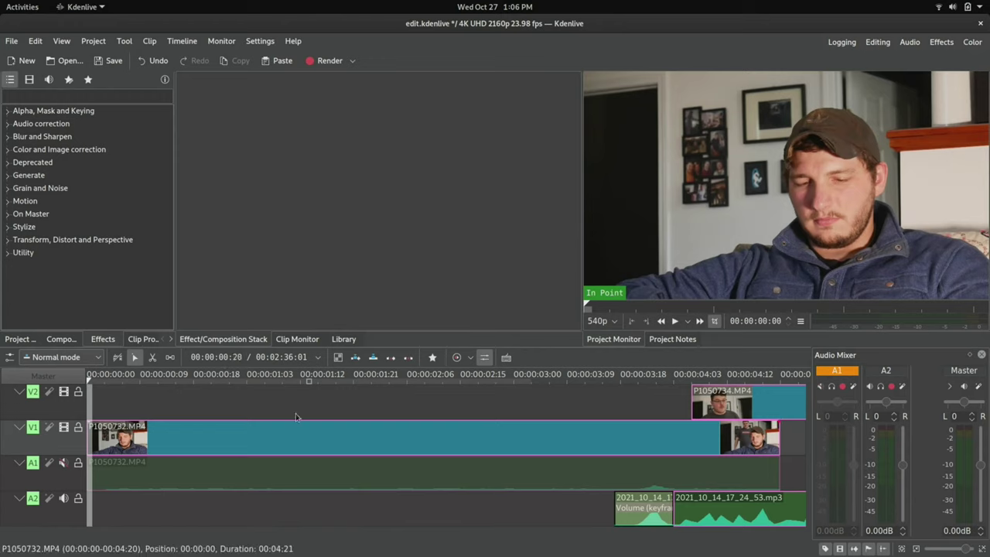
{"action": "left_click", "coordinate": [656, 408]}
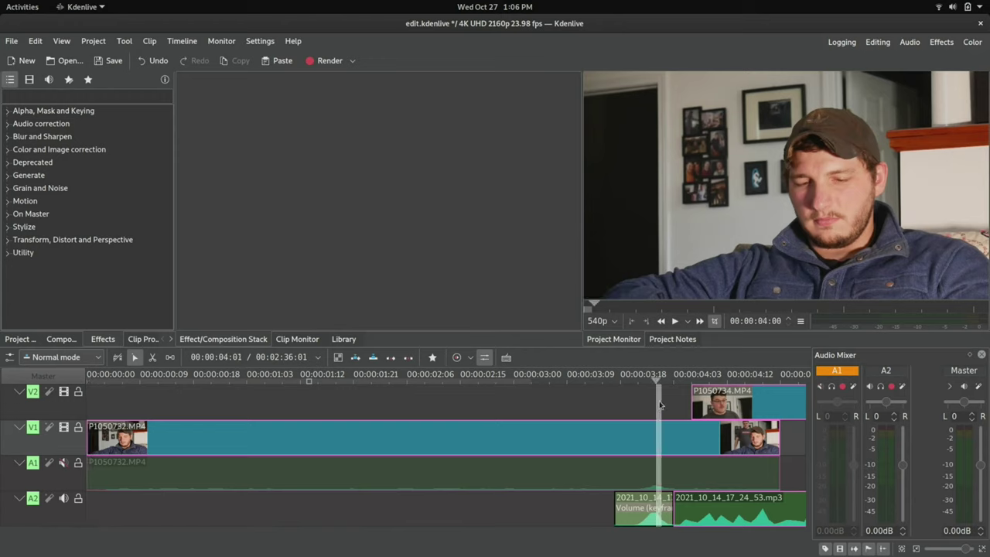
{"action": "scroll", "coordinate": [502, 418], "scroll_direction": "right", "scroll_amount": 5}
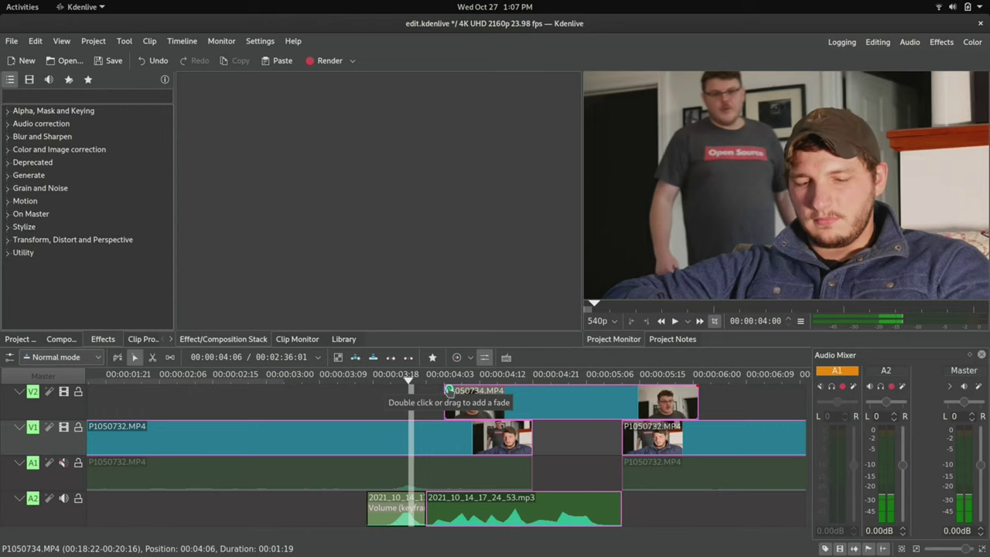
{"action": "double_click", "coordinate": [448, 390]}
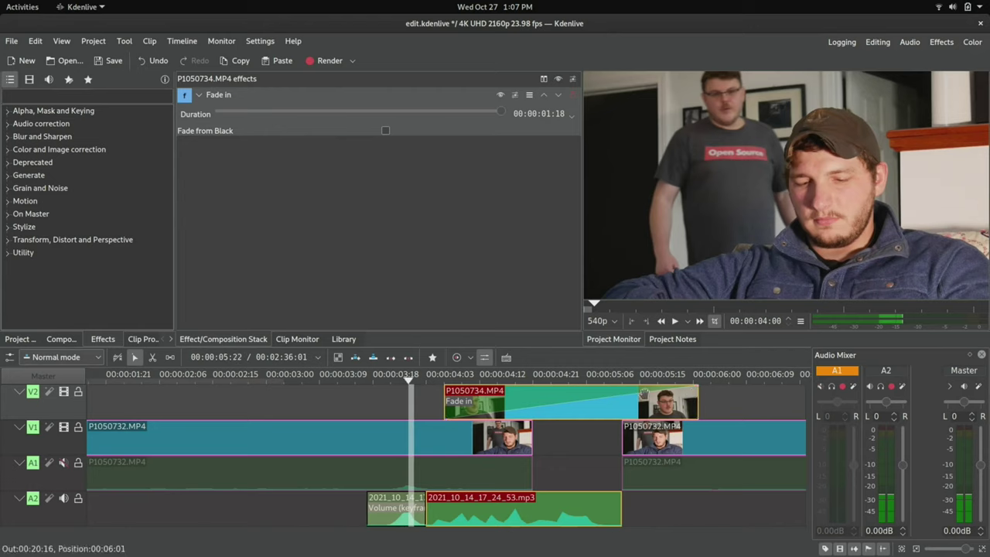
- Shorten the V2 clip's Fade in to 9 frames, preview it, then drag it away entirely
{"action": "left_click_drag", "start_coordinate": [435, 390], "coordinate": [461, 376]}
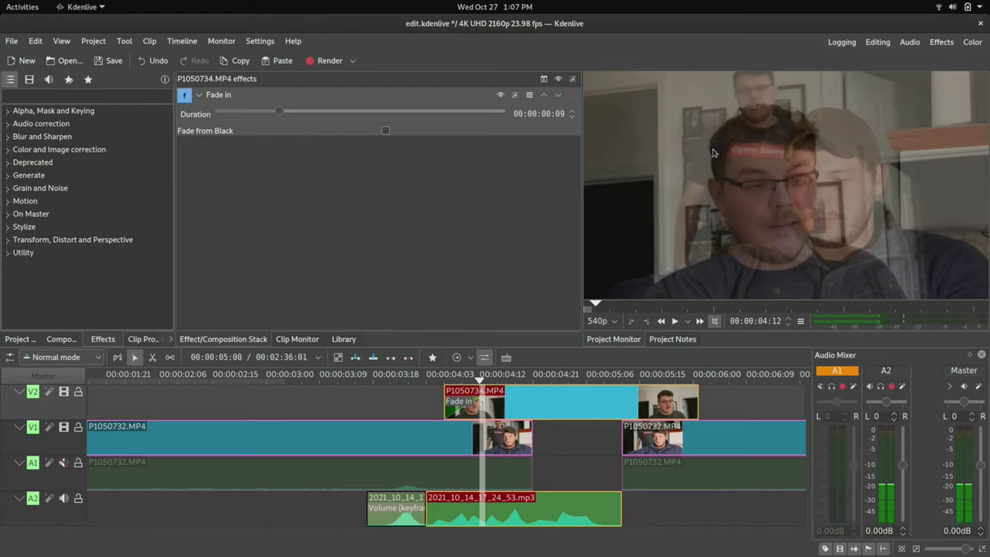
{"action": "right_click", "coordinate": [421, 411]}
{"action": "key", "text": "Escape"}
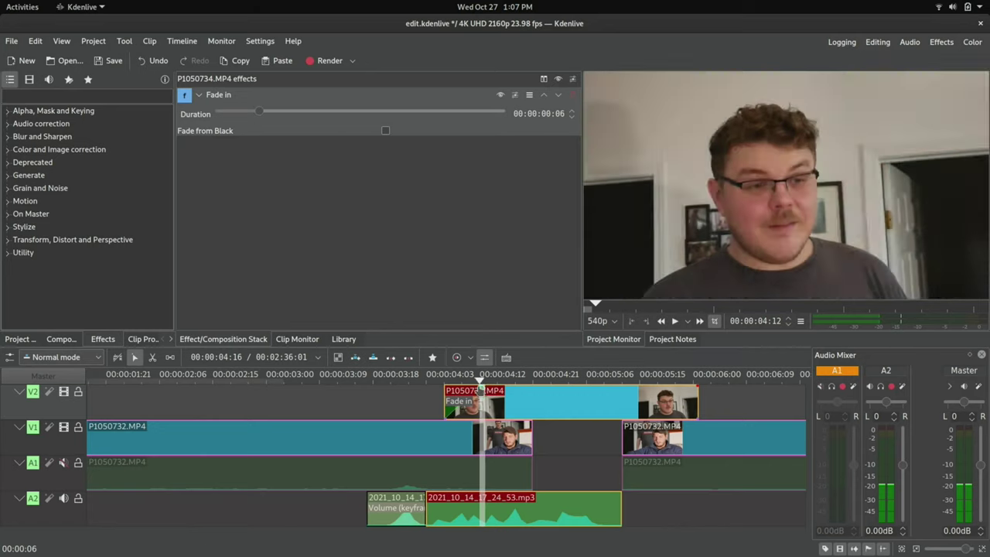
{"action": "left_click_drag", "start_coordinate": [499, 389], "coordinate": [439, 389]}
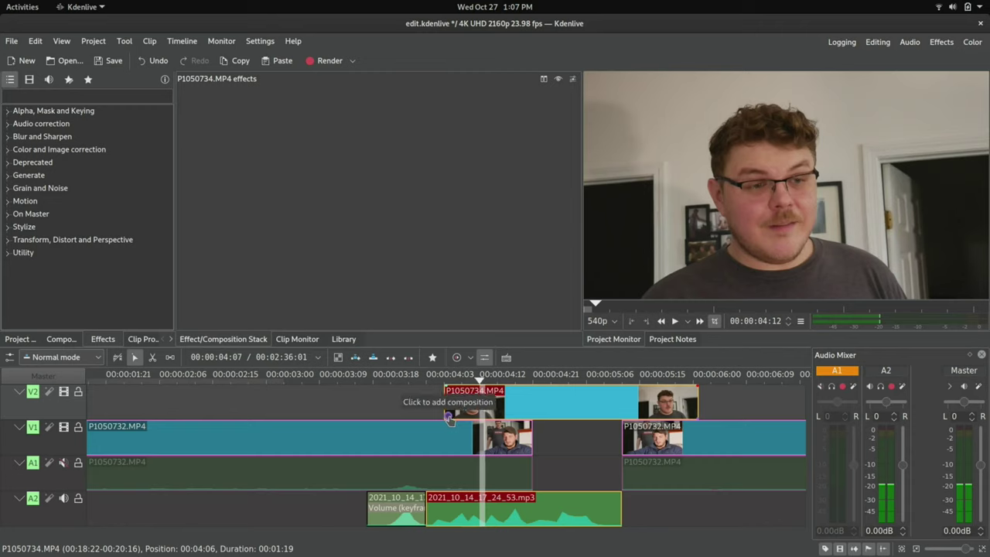
- Add a composition between the V2 clip and V1 and play it back from about 4:03
{"action": "left_click", "coordinate": [448, 417]}
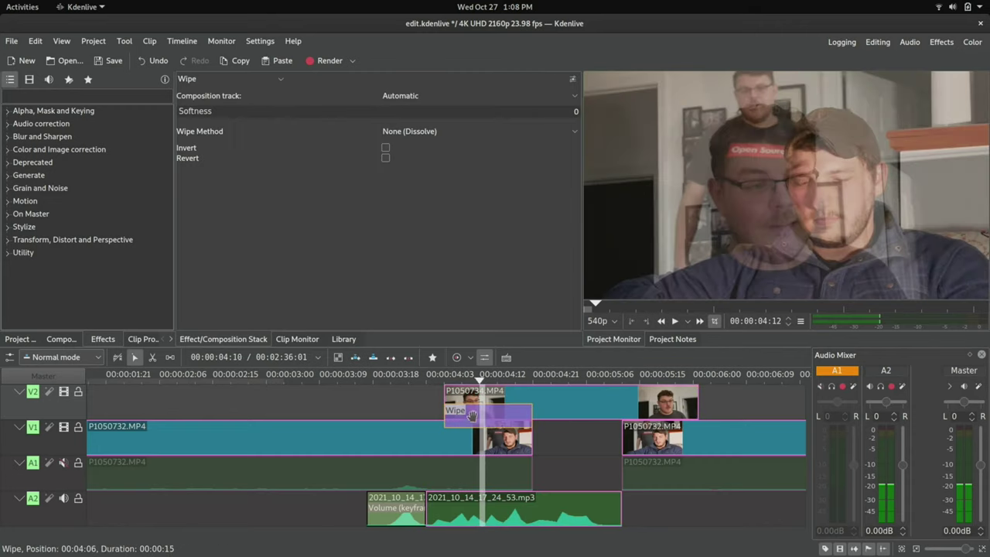
{"action": "left_click_drag", "start_coordinate": [455, 379], "coordinate": [294, 433]}
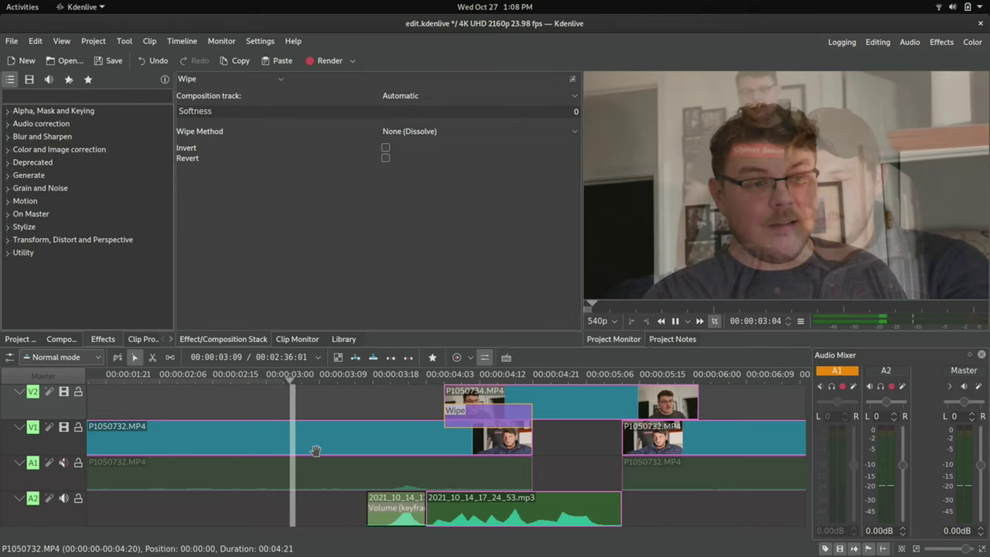
{"action": "left_click", "coordinate": [378, 403]}
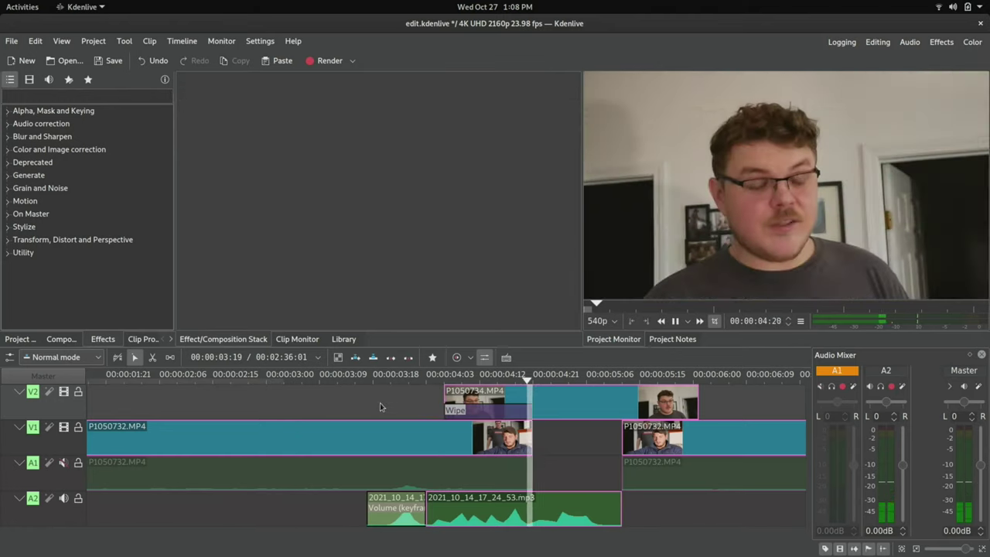
{"action": "key", "text": "space"}
- Select the Wipe composition at 00:04:06 and step the playhead to just before it
{"action": "left_click_drag", "start_coordinate": [462, 375], "coordinate": [479, 374]}
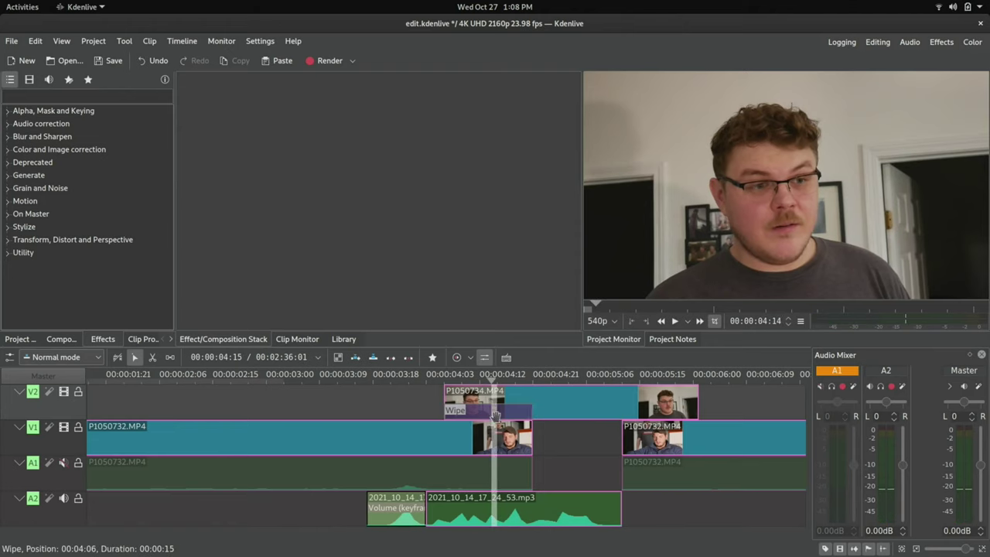
{"action": "left_click", "coordinate": [468, 407]}
{"action": "key", "text": "Left"}
{"action": "key", "text": "Left"}
{"action": "key", "text": "Left"}
{"action": "key", "text": "Left"}
{"action": "key", "text": "Left"}
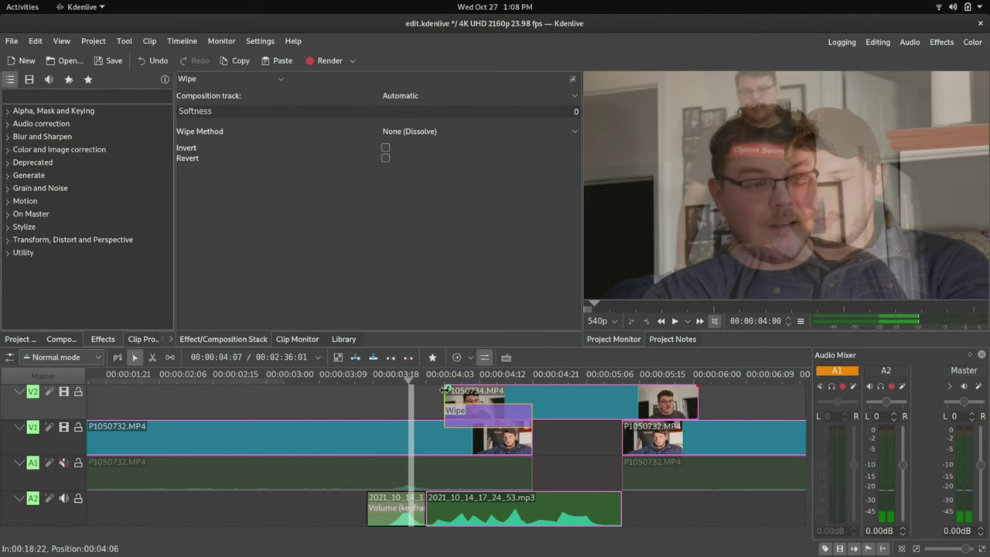
{"action": "key", "text": "Left"}
{"action": "key", "text": "Left"}
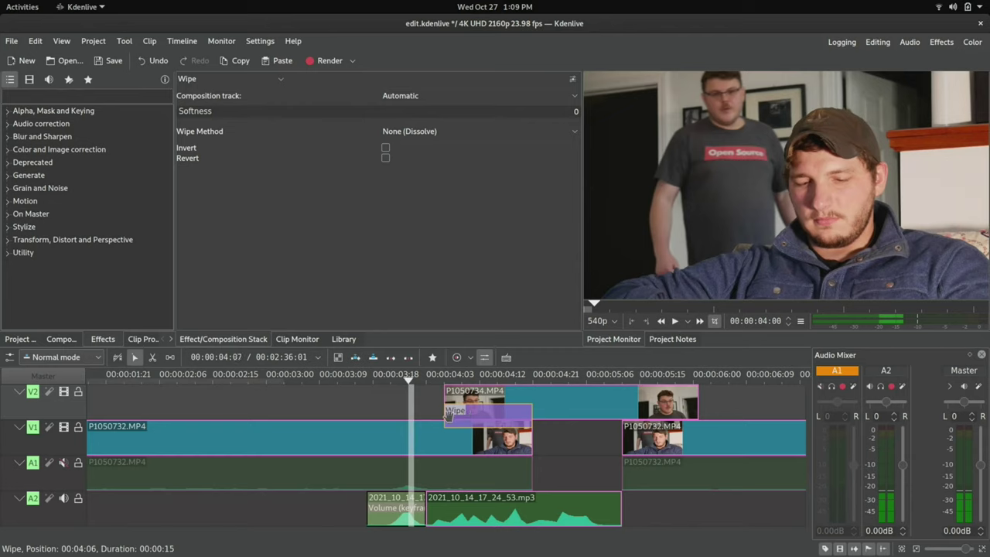
{"action": "left_click", "coordinate": [542, 397]}
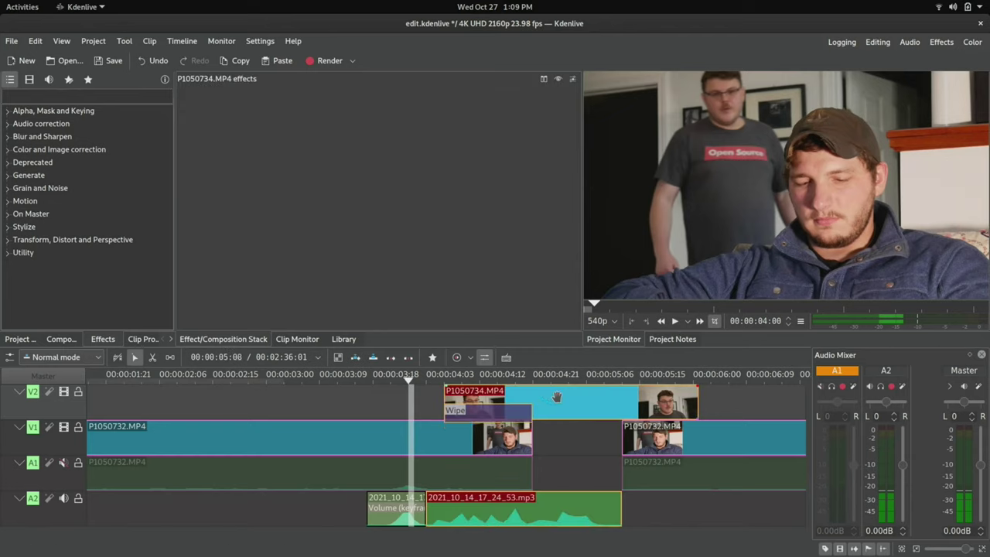
{"action": "left_click", "coordinate": [503, 416]}
{"action": "left_click", "coordinate": [218, 80]}
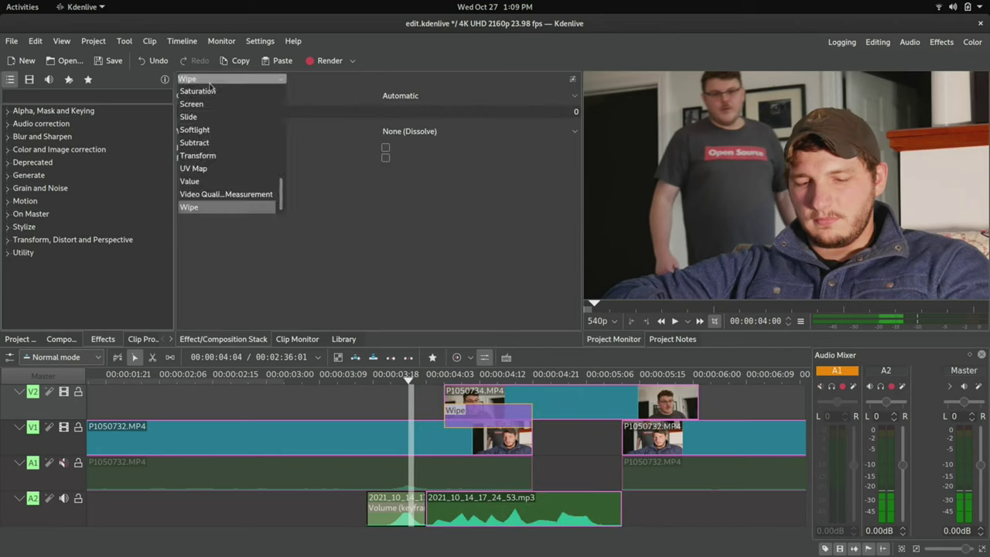
{"action": "scroll", "coordinate": [228, 118], "scroll_direction": "up", "scroll_amount": 6}
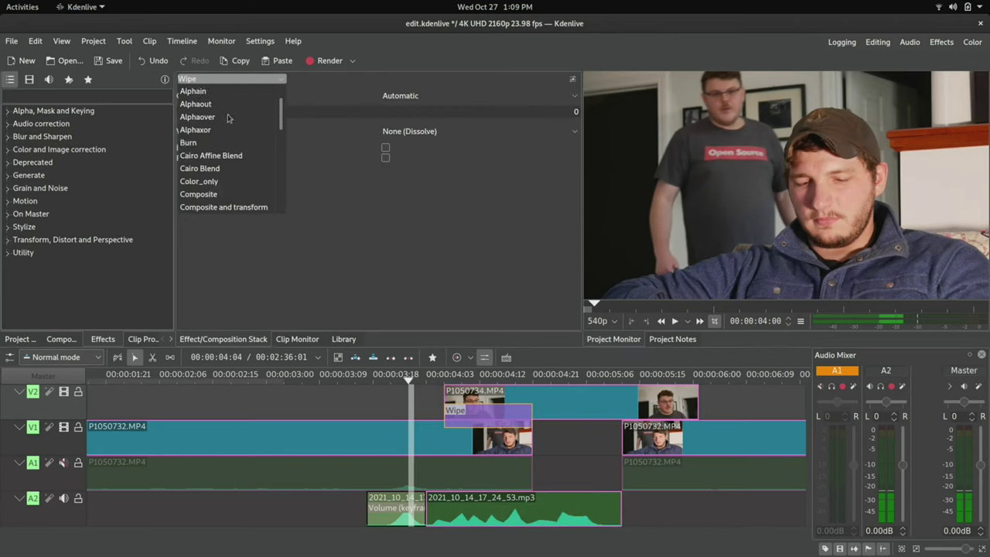
{"action": "scroll", "coordinate": [228, 118], "scroll_direction": "down", "scroll_amount": 10}
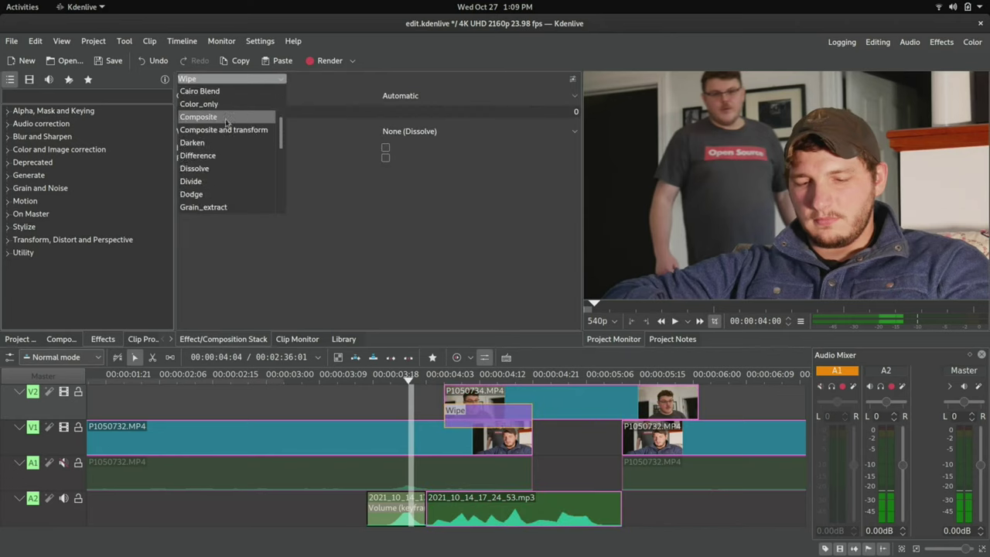
{"action": "left_click", "coordinate": [476, 409]}
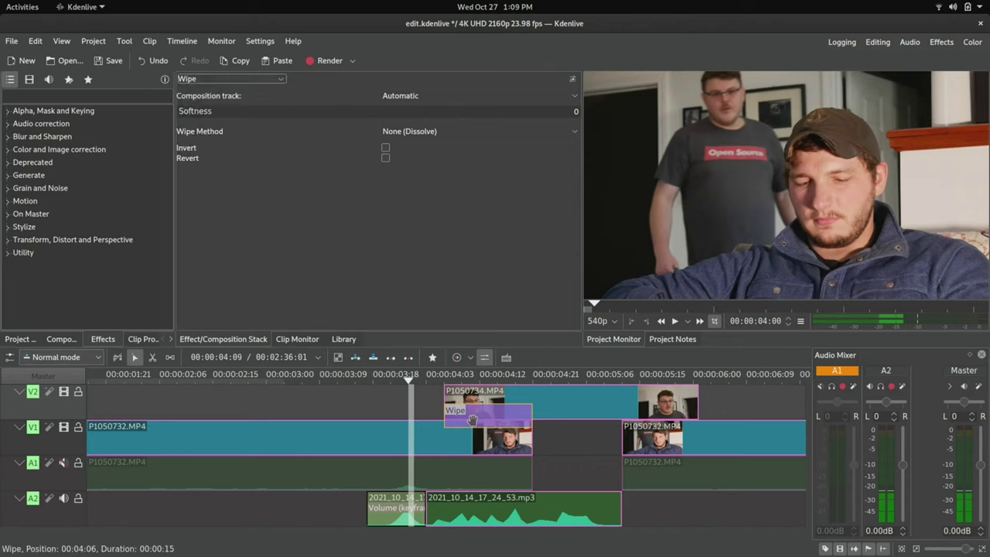
{"action": "left_click", "coordinate": [482, 396]}
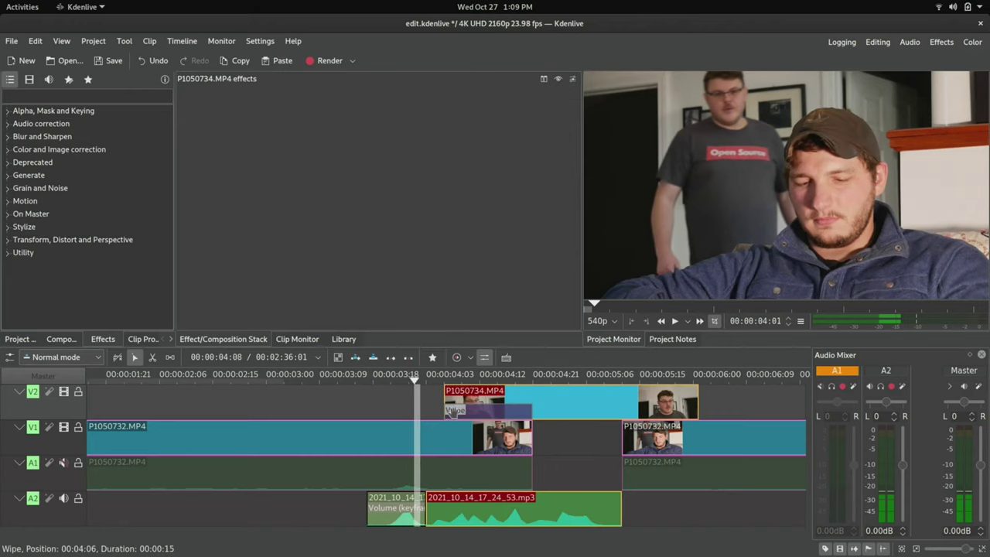
{"action": "left_click", "coordinate": [476, 411]}
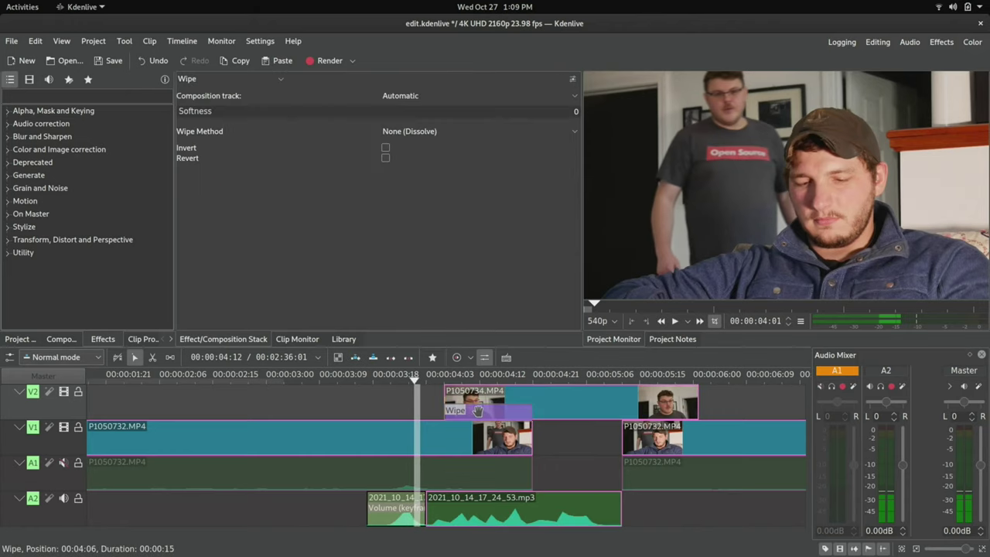
{"action": "left_click", "coordinate": [224, 80]}
{"action": "scroll", "coordinate": [217, 117], "scroll_direction": "up", "scroll_amount": 10}
{"action": "scroll", "coordinate": [217, 117], "scroll_direction": "down", "scroll_amount": 1}
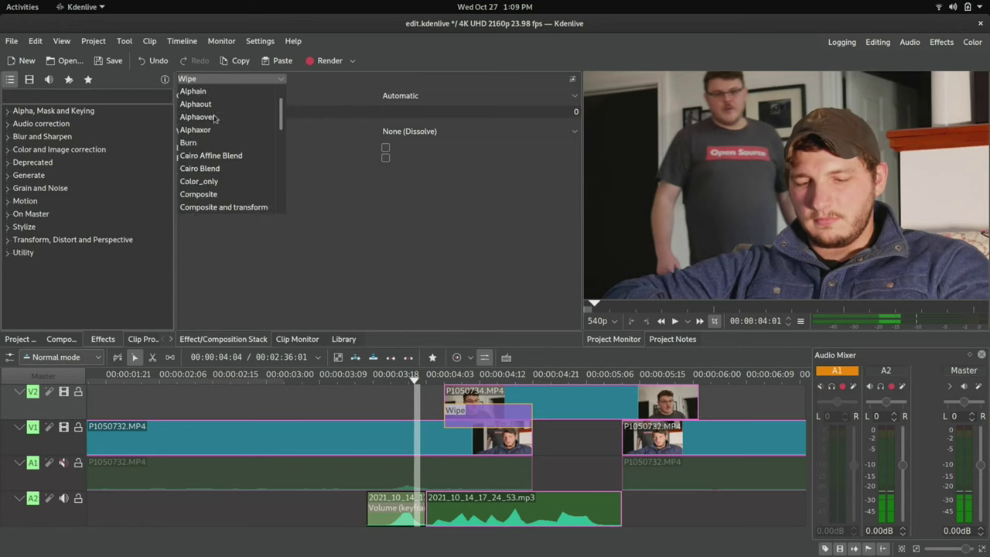
{"action": "scroll", "coordinate": [216, 118], "scroll_direction": "down", "scroll_amount": 10}
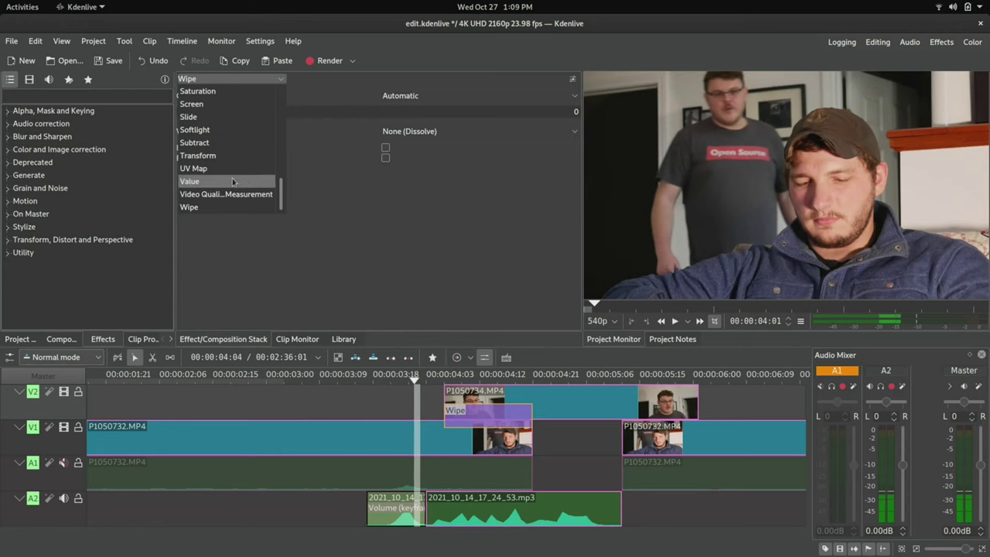
{"action": "left_click", "coordinate": [447, 379]}
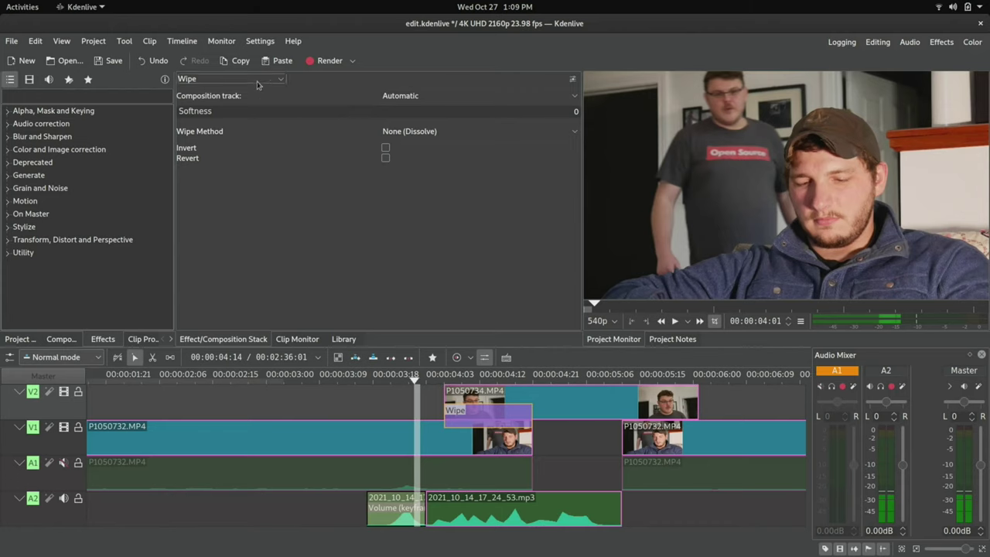
{"action": "left_click_drag", "start_coordinate": [225, 110], "coordinate": [296, 110]}
{"action": "left_click", "coordinate": [479, 132]}
- Switch the Wipe method to clock.pgm and preview it on the timeline
{"action": "scroll", "coordinate": [467, 257], "scroll_direction": "down", "scroll_amount": 3}
{"action": "scroll", "coordinate": [466, 256], "scroll_direction": "down", "scroll_amount": 1}
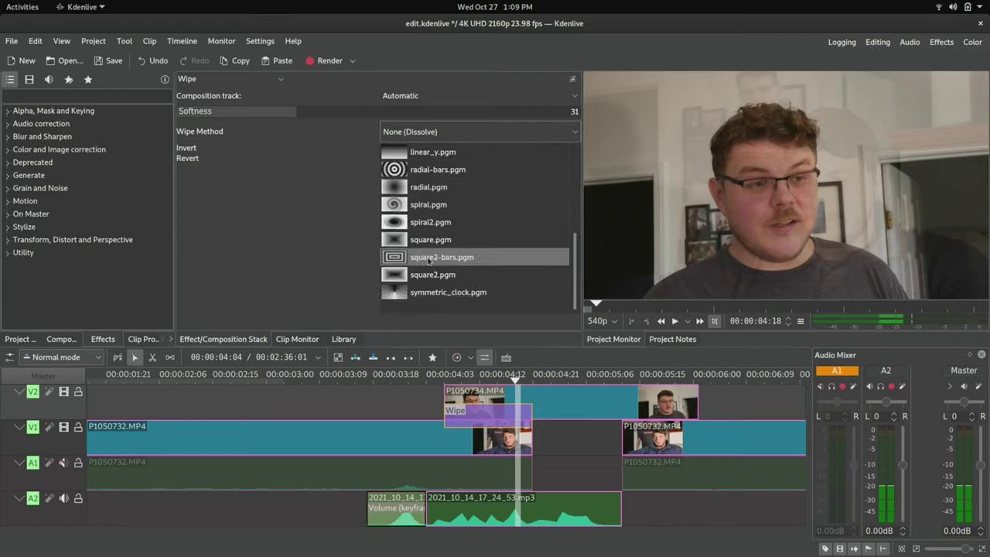
{"action": "scroll", "coordinate": [437, 264], "scroll_direction": "up", "scroll_amount": 4}
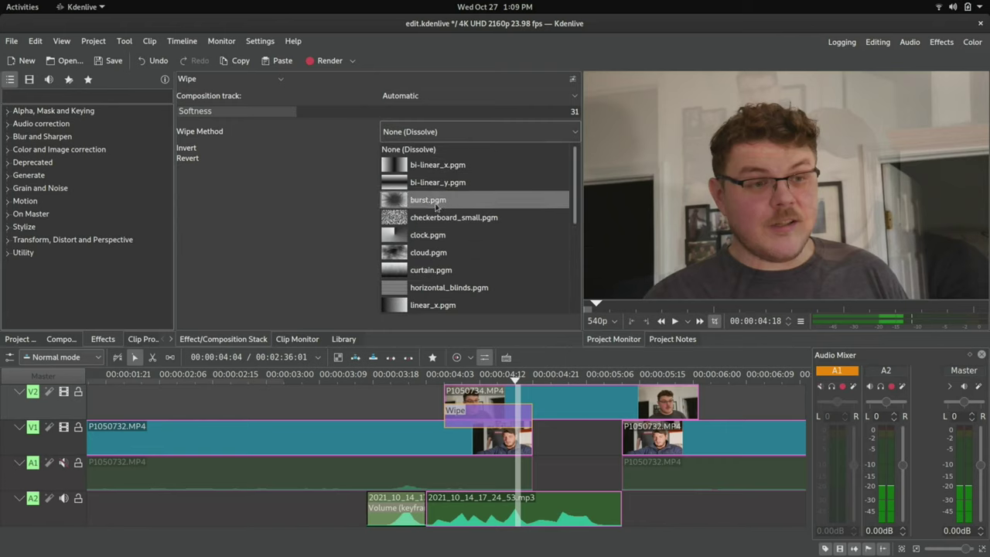
{"action": "left_click", "coordinate": [447, 235]}
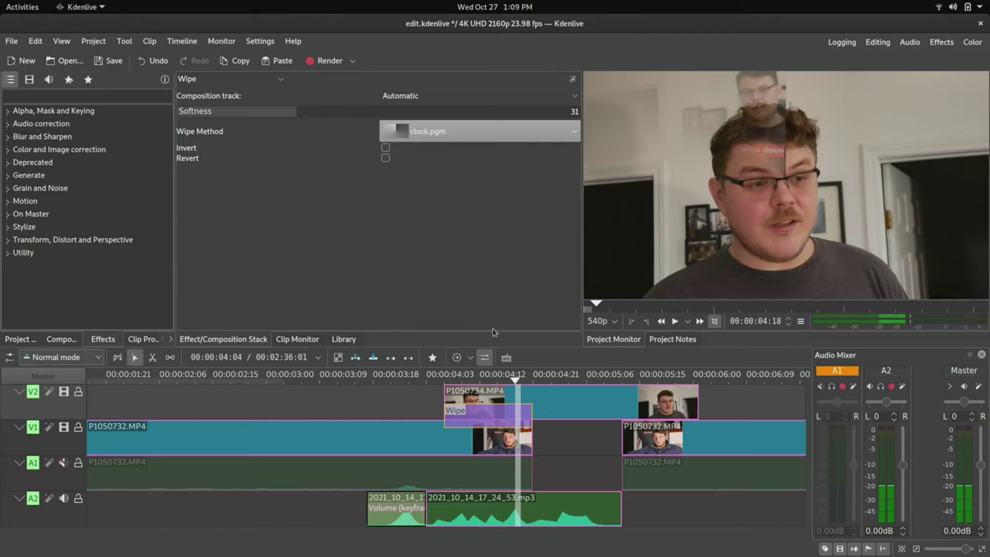
{"action": "left_click_drag", "start_coordinate": [499, 371], "coordinate": [464, 385]}
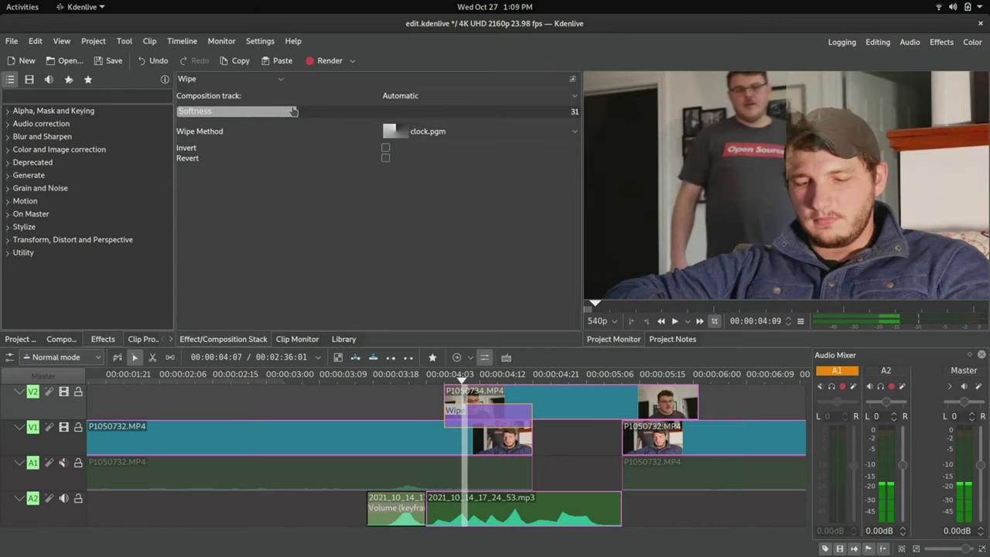
- Try Softness 0, then set the wipe's Softness to 5 and preview later frames
{"action": "left_click_drag", "start_coordinate": [283, 114], "coordinate": [76, 119]}
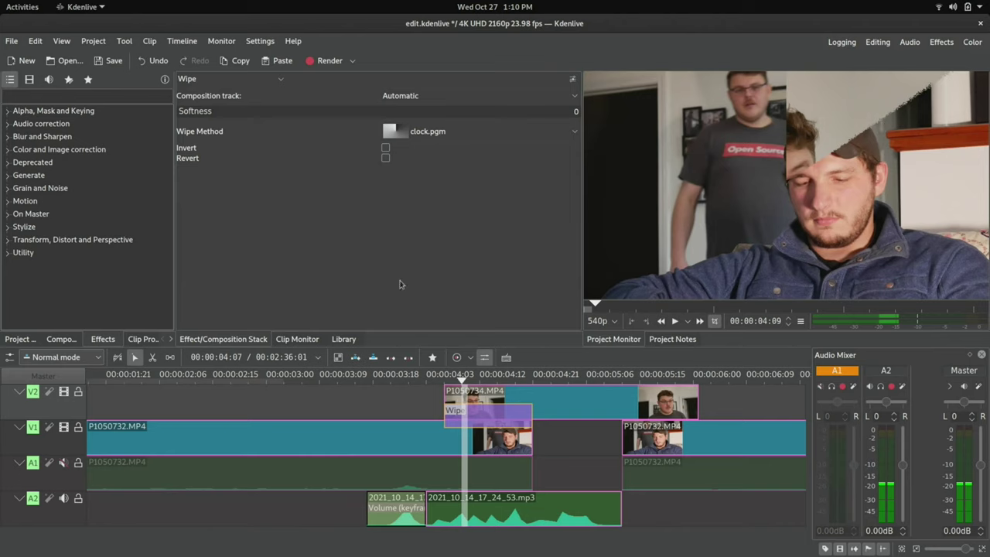
{"action": "left_click", "coordinate": [468, 380]}
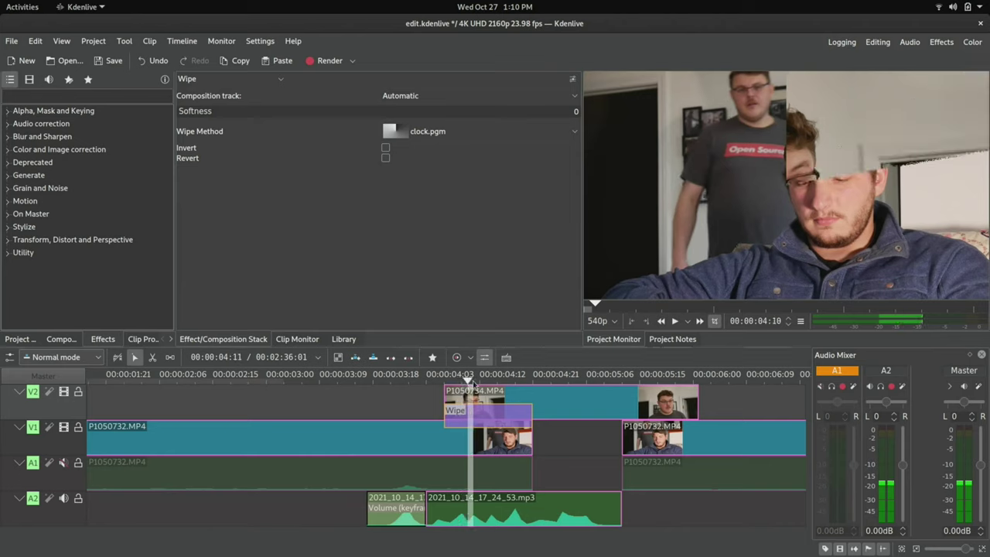
{"action": "left_click_drag", "start_coordinate": [469, 380], "coordinate": [475, 382]}
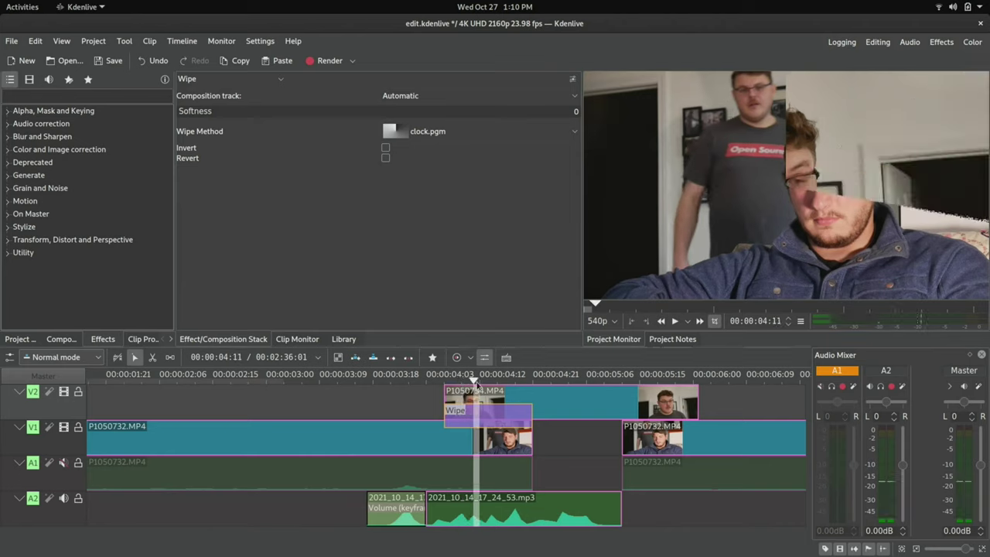
{"action": "left_click", "coordinate": [195, 114]}
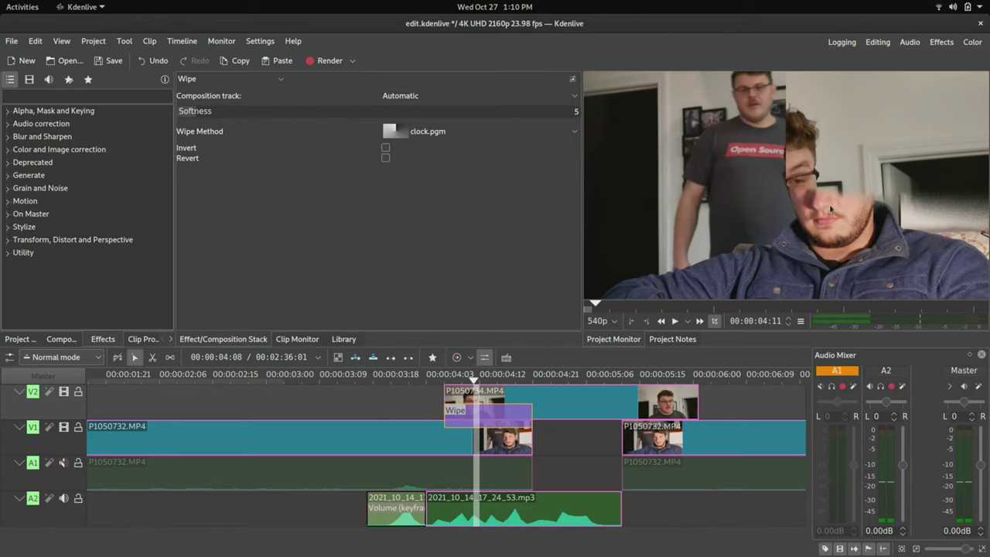
{"action": "left_click_drag", "start_coordinate": [477, 381], "coordinate": [369, 380]}
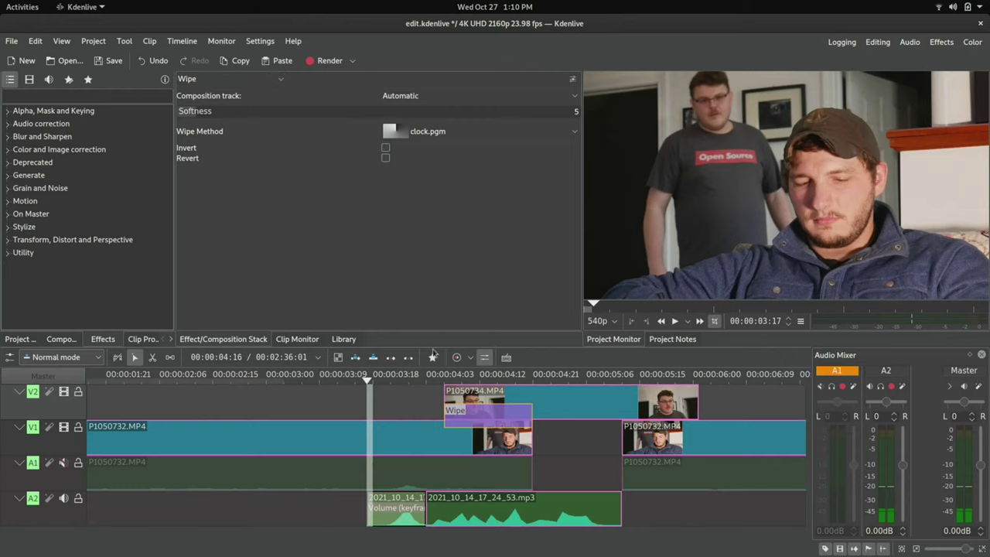
- Delete the clock-style Wipe composition from the upper video clip
{"action": "left_click", "coordinate": [473, 395]}
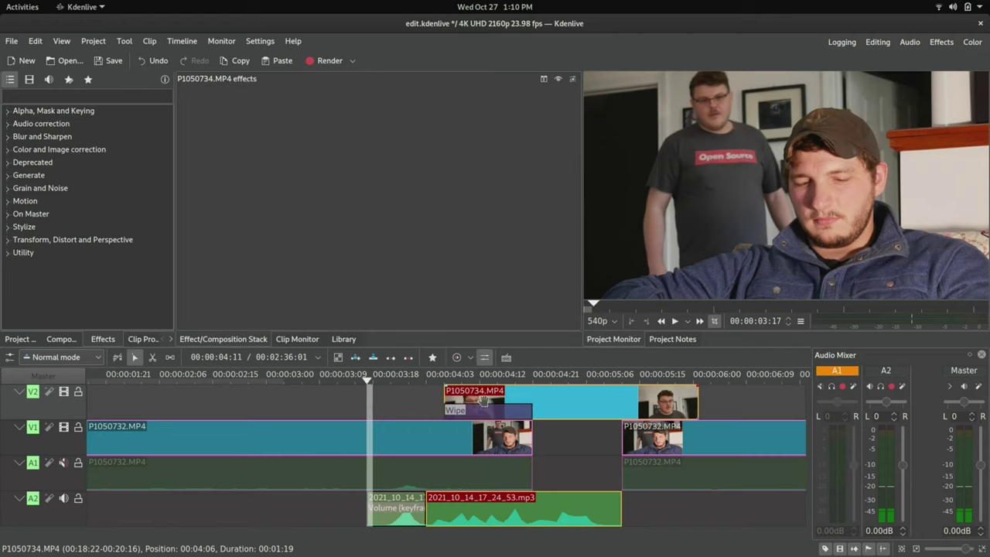
{"action": "left_click", "coordinate": [445, 380]}
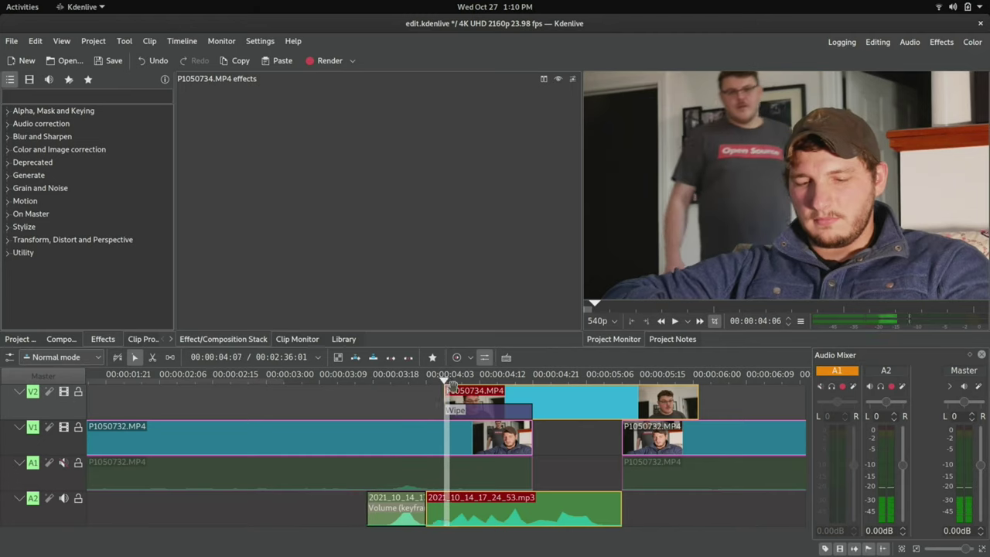
{"action": "left_click", "coordinate": [505, 407]}
{"action": "key", "text": "Delete"}
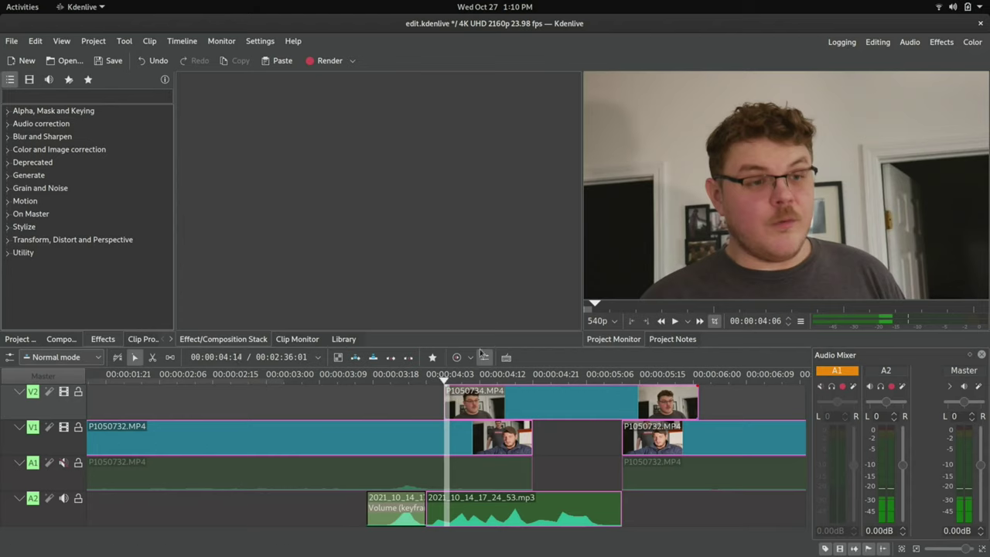
- Try fades on the mp3 clip and a wipe at the upper clip's end, then revert them
{"action": "left_click_drag", "start_coordinate": [429, 492], "coordinate": [437, 497]}
{"action": "left_click_drag", "start_coordinate": [620, 496], "coordinate": [607, 503]}
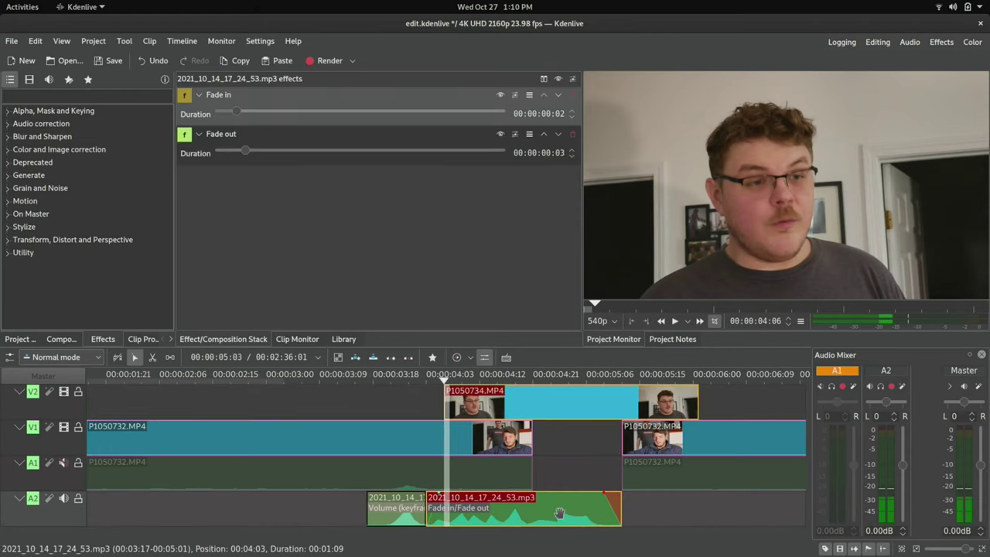
{"action": "left_click_drag", "start_coordinate": [604, 493], "coordinate": [622, 495]}
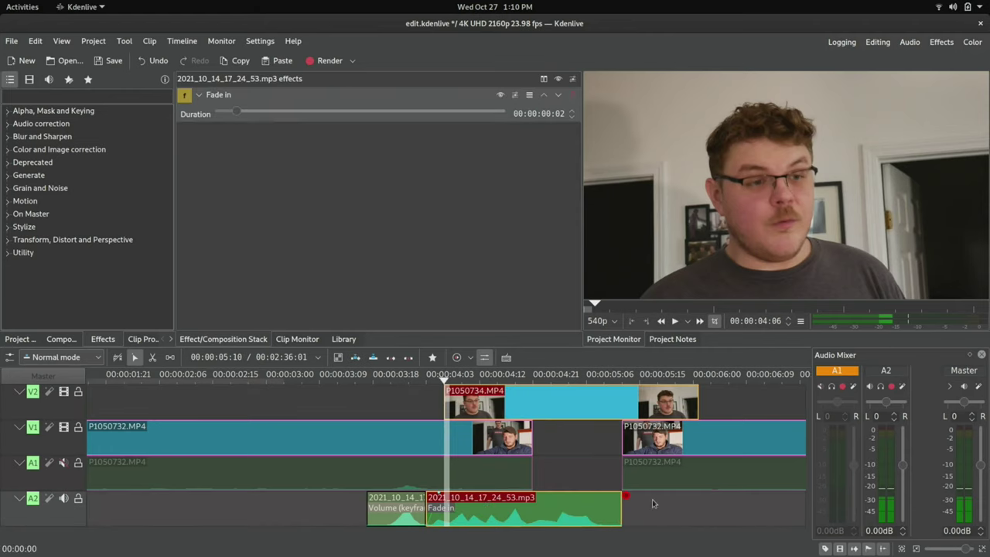
{"action": "mouse_move", "coordinate": [426, 503]}
{"action": "left_mouse_down"}
{"action": "mouse_move", "coordinate": [435, 499]}
{"action": "mouse_move", "coordinate": [424, 498]}
{"action": "left_mouse_up"}
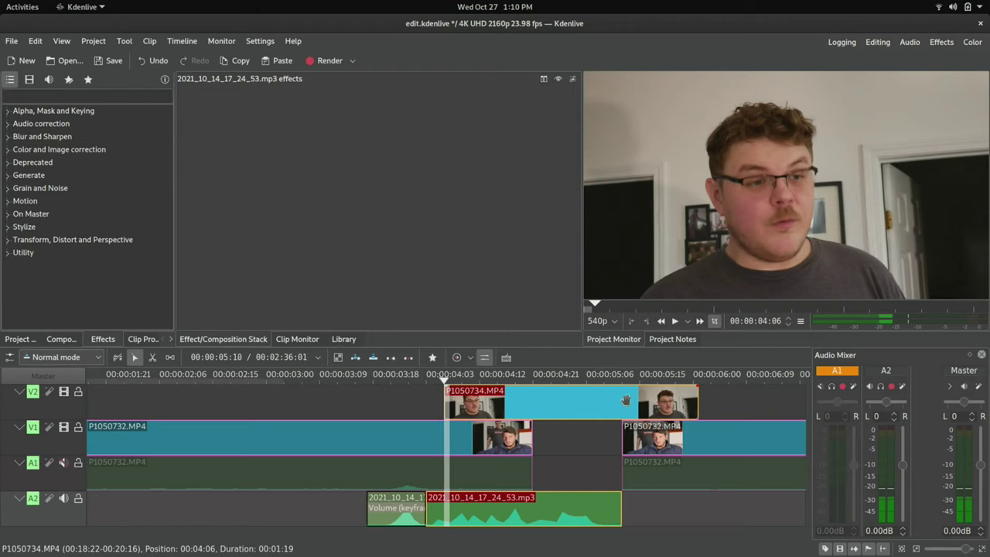
{"action": "left_click", "coordinate": [696, 417]}
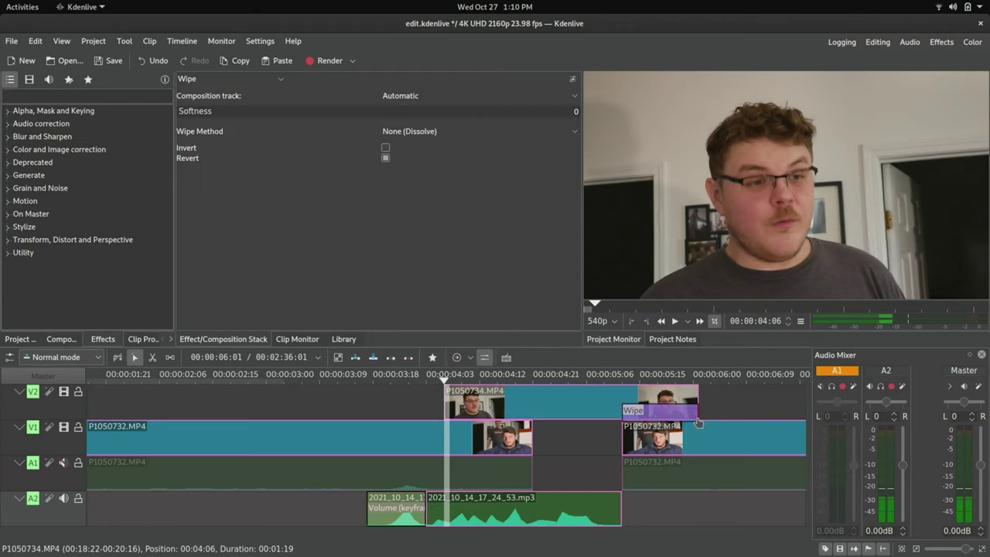
{"action": "left_click_drag", "start_coordinate": [693, 393], "coordinate": [656, 396]}
{"action": "key", "text": "ctrl+z"}
{"action": "key", "text": "ctrl+z"}
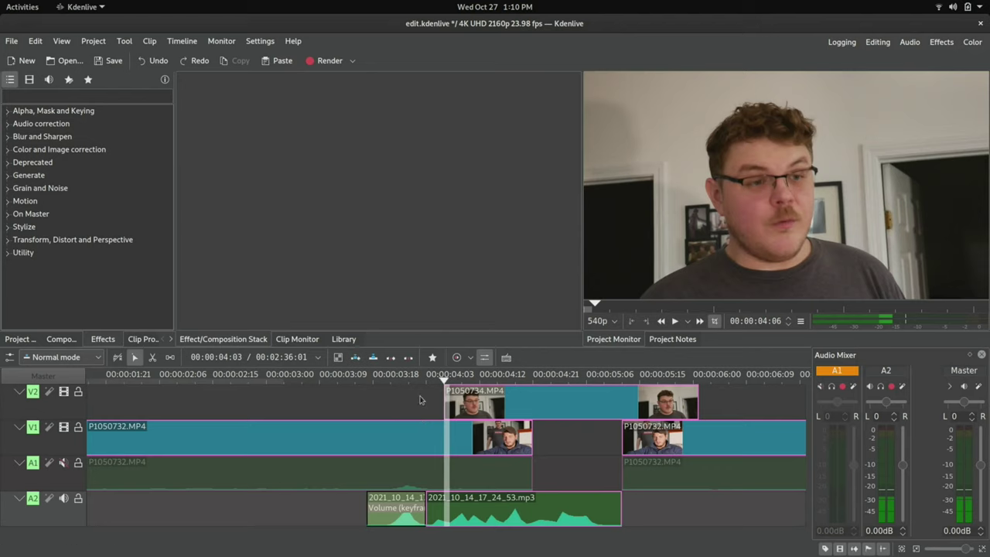
- Add a new default Wipe composition at the upper clip's start
{"action": "left_click", "coordinate": [420, 409]}
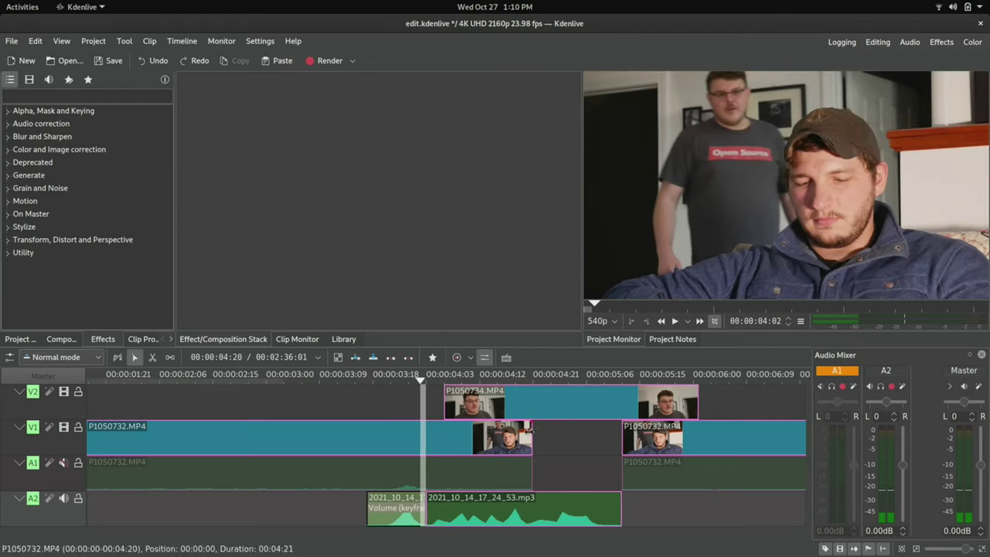
{"action": "left_click", "coordinate": [450, 407]}
{"action": "left_click", "coordinate": [445, 416]}
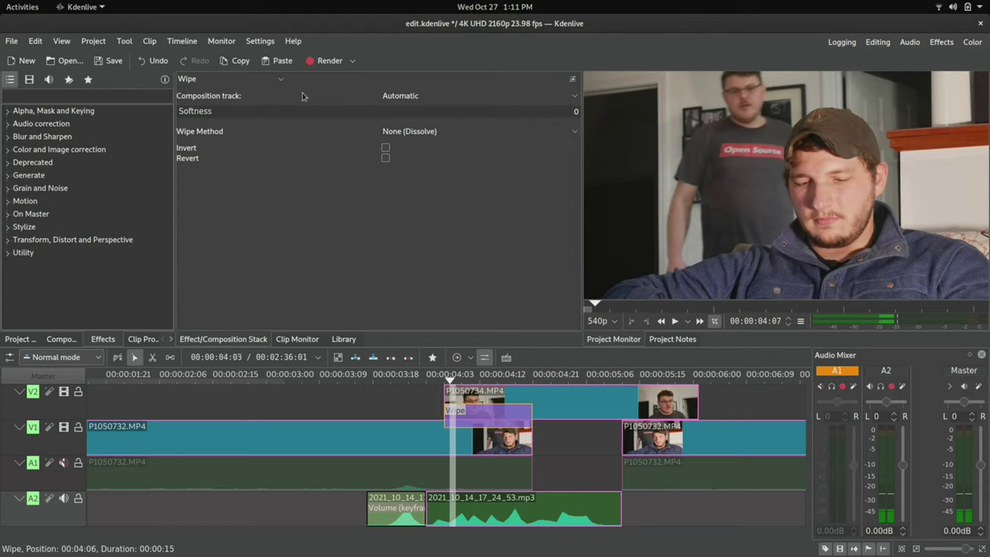
{"action": "left_click", "coordinate": [267, 80]}
- Change the composition type to Composite and transform and jump between its start and end
{"action": "scroll", "coordinate": [230, 159], "scroll_direction": "up", "scroll_amount": 6}
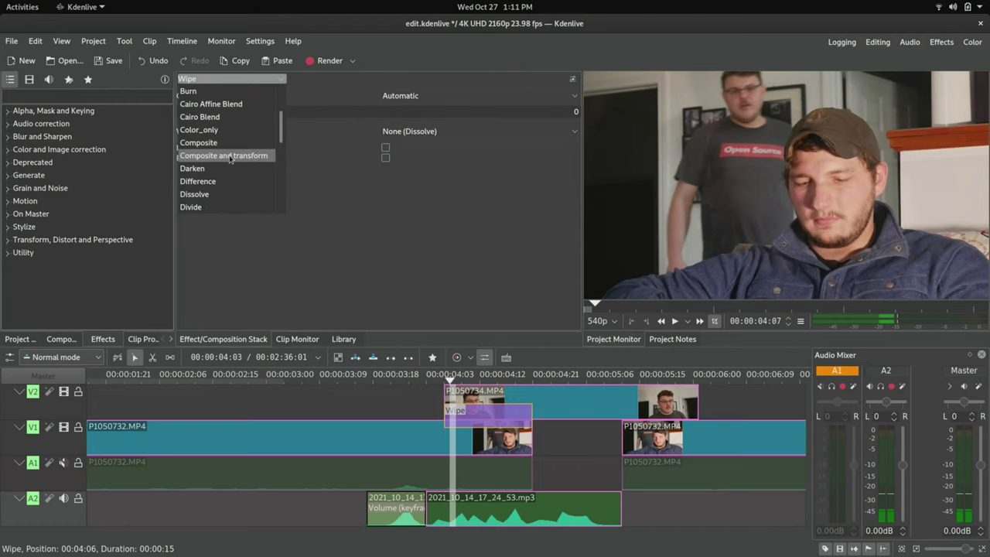
{"action": "left_click", "coordinate": [230, 157]}
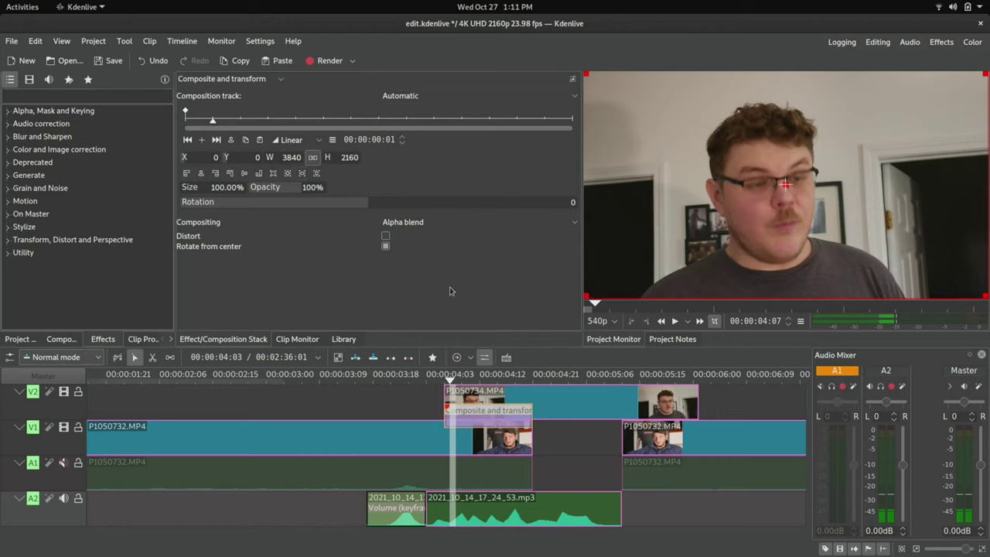
{"action": "left_click", "coordinate": [215, 139]}
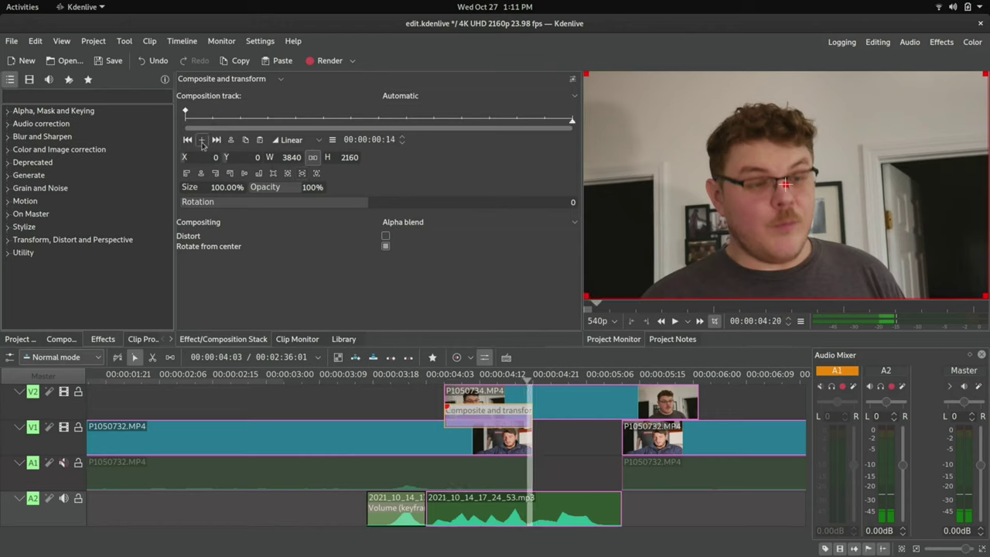
{"action": "left_click", "coordinate": [187, 139]}
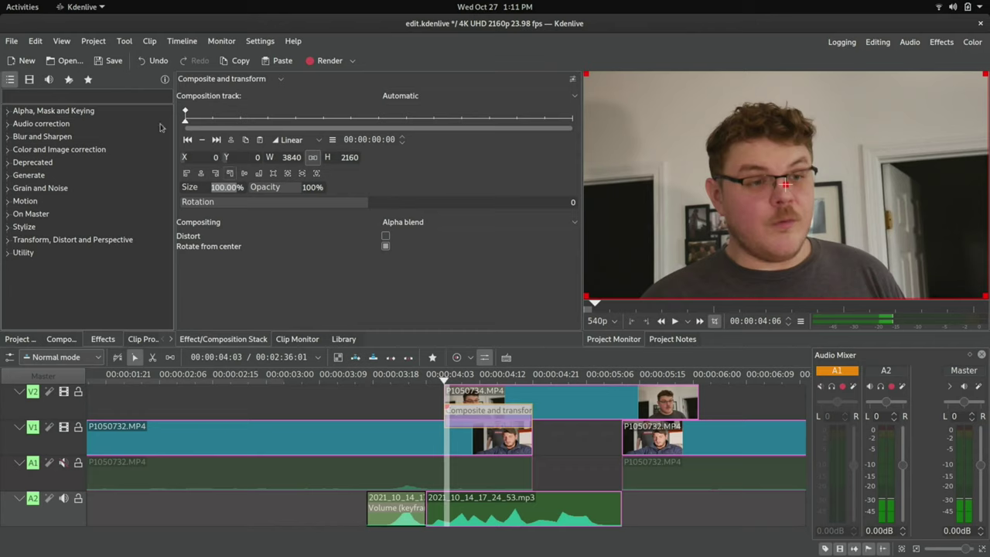
{"action": "scroll", "coordinate": [262, 187], "scroll_direction": "up", "scroll_amount": 15}
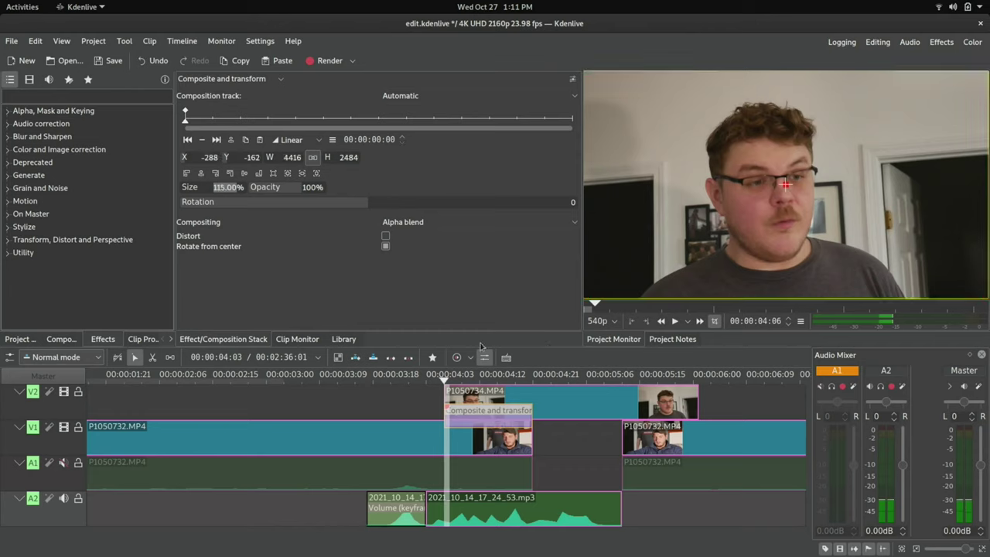
{"action": "left_click", "coordinate": [187, 139]}
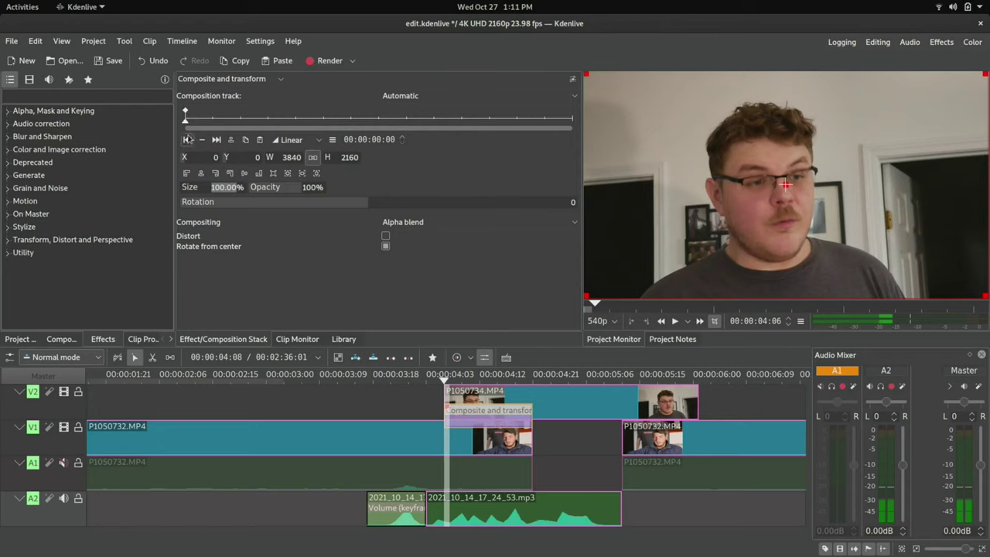
- Scrub through the composition and add a keyframe at its end
{"action": "left_click_drag", "start_coordinate": [216, 122], "coordinate": [436, 123]}
{"action": "left_click", "coordinate": [536, 377]}
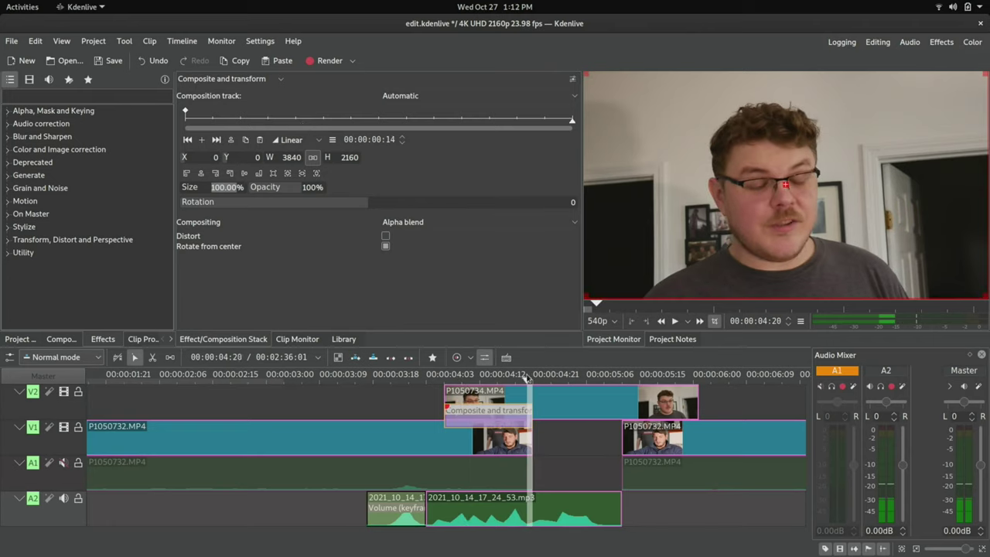
{"action": "key", "text": "Left"}
{"action": "key", "text": "Left"}
{"action": "left_click", "coordinate": [529, 382]}
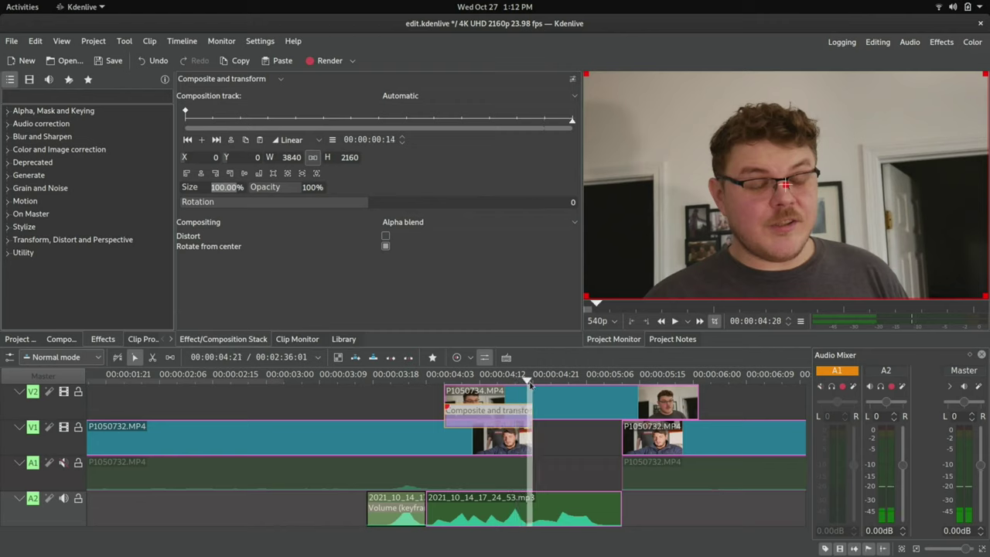
{"action": "left_click", "coordinate": [201, 140]}
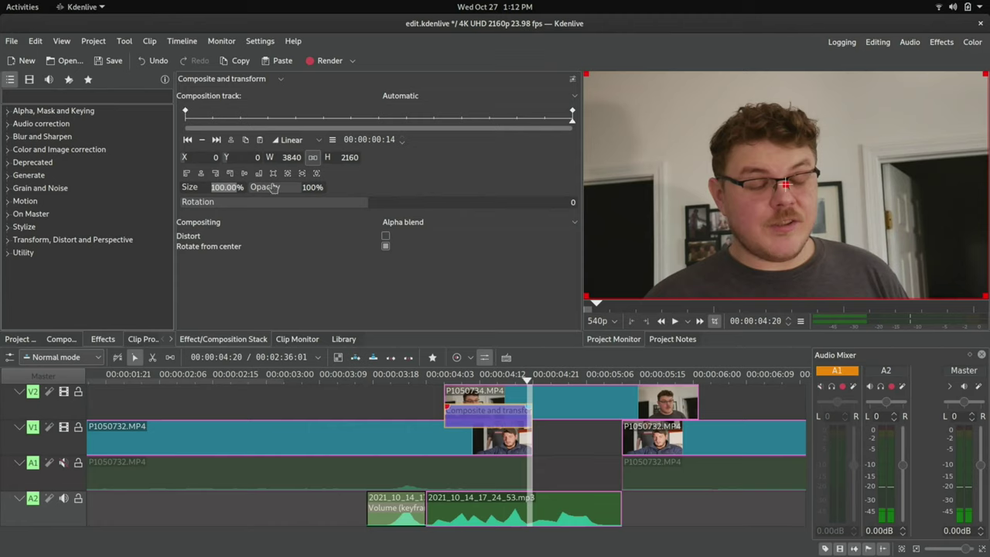
- Set the end keyframe's Opacity to 0% and preview the fade from the composition's start
{"action": "left_click_drag", "start_coordinate": [296, 190], "coordinate": [229, 193]}
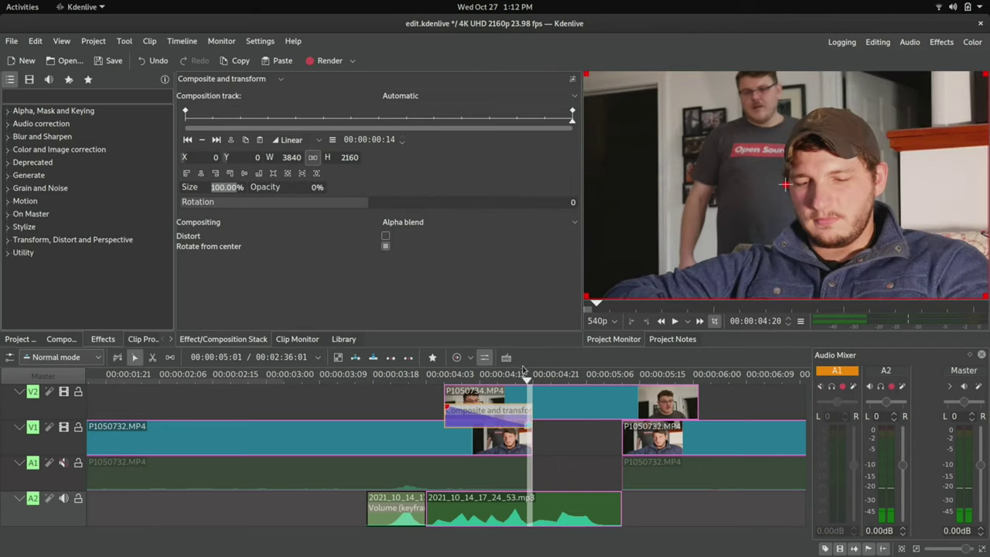
{"action": "left_click", "coordinate": [446, 376]}
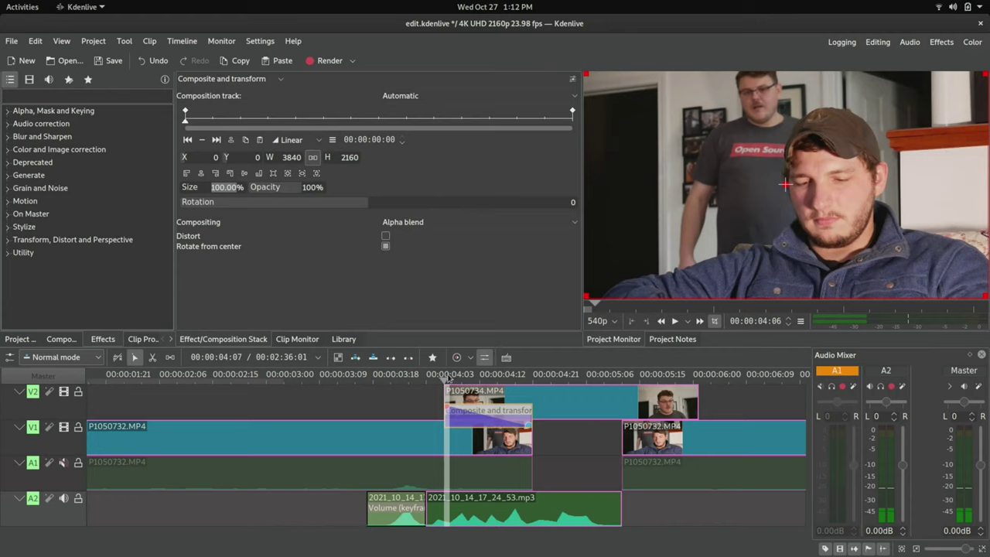
{"action": "left_click_drag", "start_coordinate": [448, 376], "coordinate": [523, 376]}
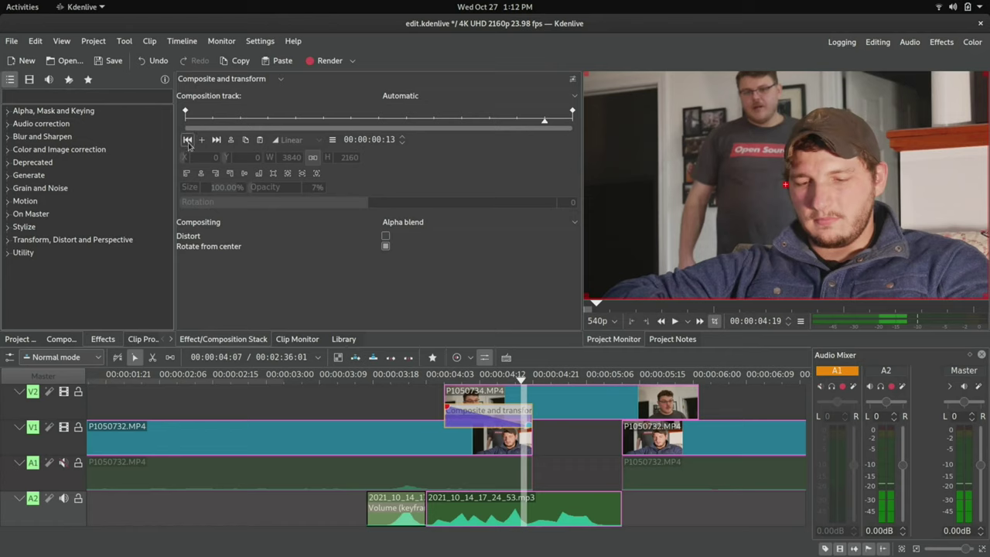
- Change the first keyframe's interpolation from Linear to Smooth
{"action": "left_click", "coordinate": [187, 140]}
{"action": "left_click", "coordinate": [292, 140]}
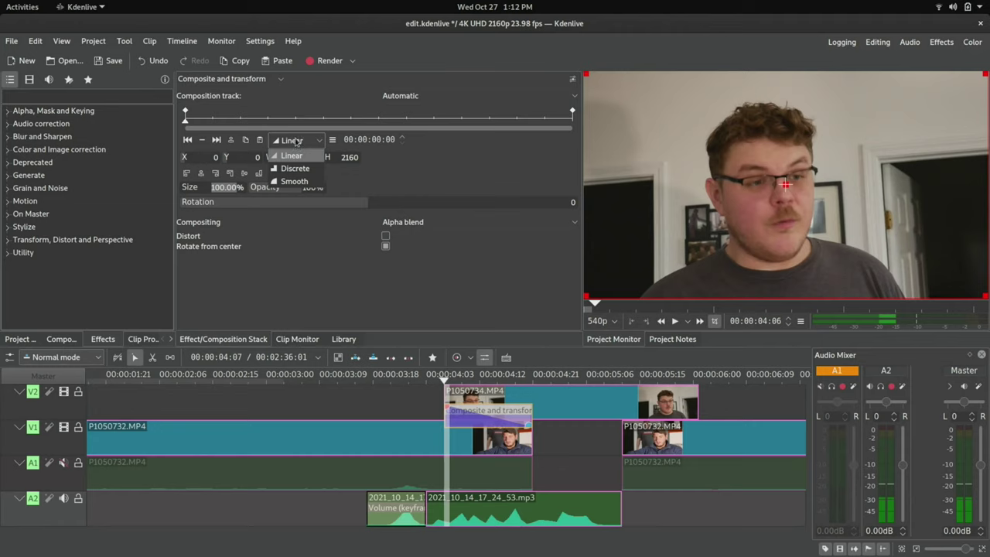
{"action": "left_click", "coordinate": [294, 141]}
{"action": "left_click", "coordinate": [294, 140]}
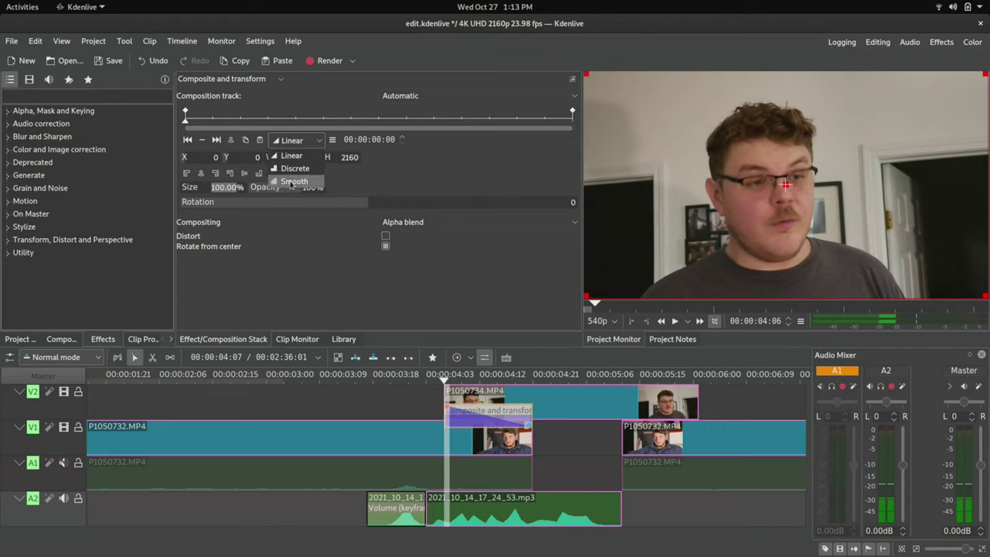
{"action": "left_click", "coordinate": [292, 182]}
{"action": "left_click", "coordinate": [333, 140]}
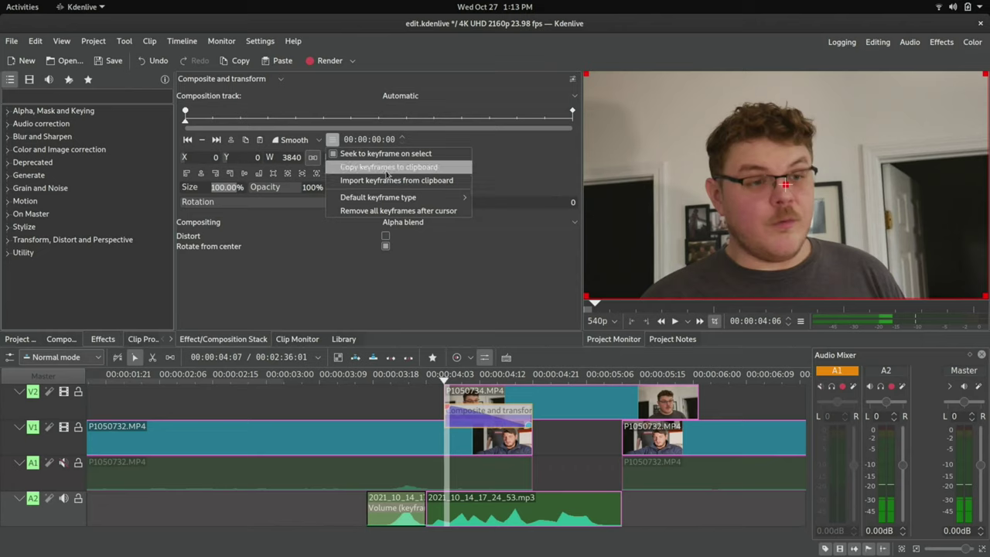
{"action": "left_click", "coordinate": [306, 143]}
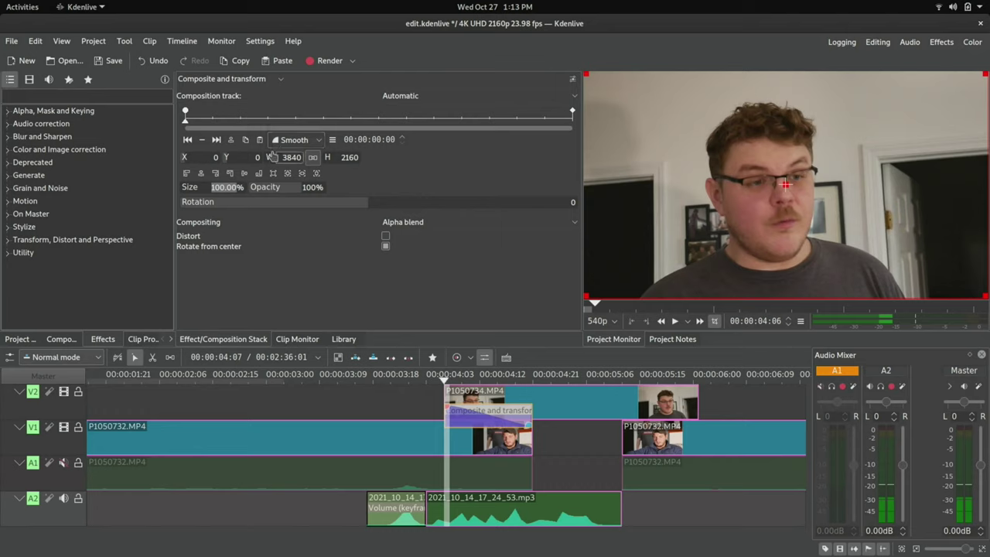
{"action": "left_click", "coordinate": [392, 379]}
- Play back the blend and step between the Composite and transform keyframes
{"action": "left_click", "coordinate": [345, 379]}
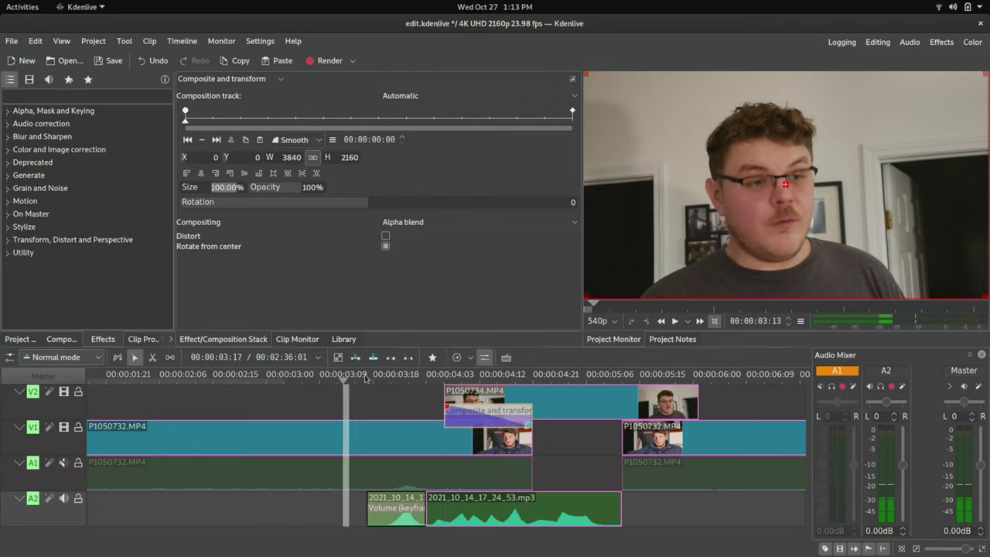
{"action": "key", "text": "space"}
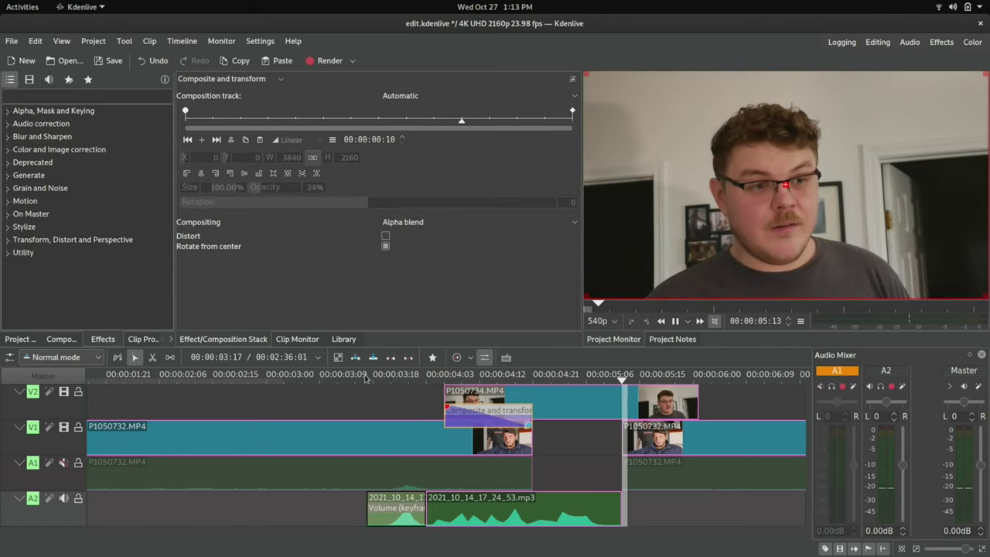
{"action": "key", "text": "space"}
{"action": "left_click", "coordinate": [514, 408]}
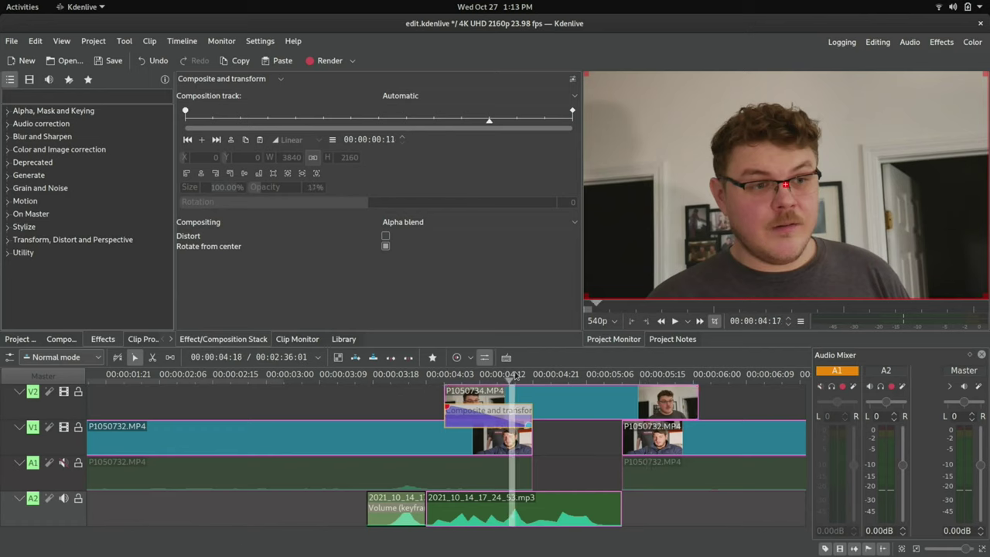
{"action": "left_click", "coordinate": [216, 140]}
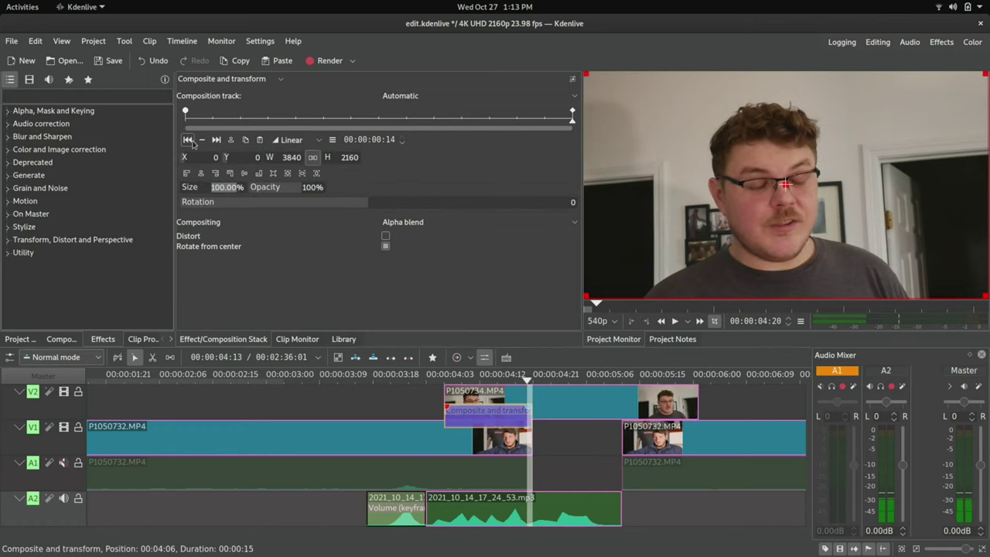
{"action": "left_click", "coordinate": [187, 139]}
{"action": "left_click", "coordinate": [220, 409]}
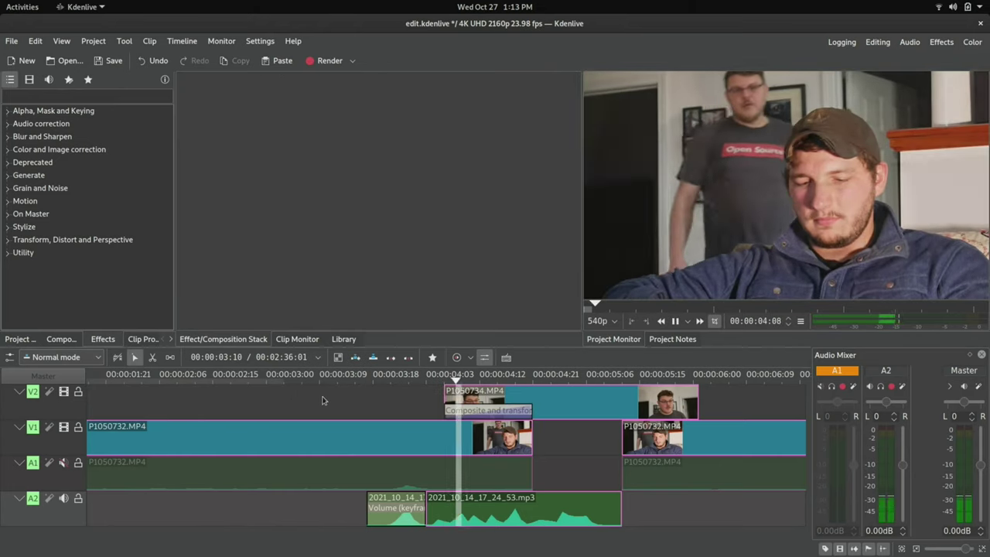
{"action": "key", "text": "space"}
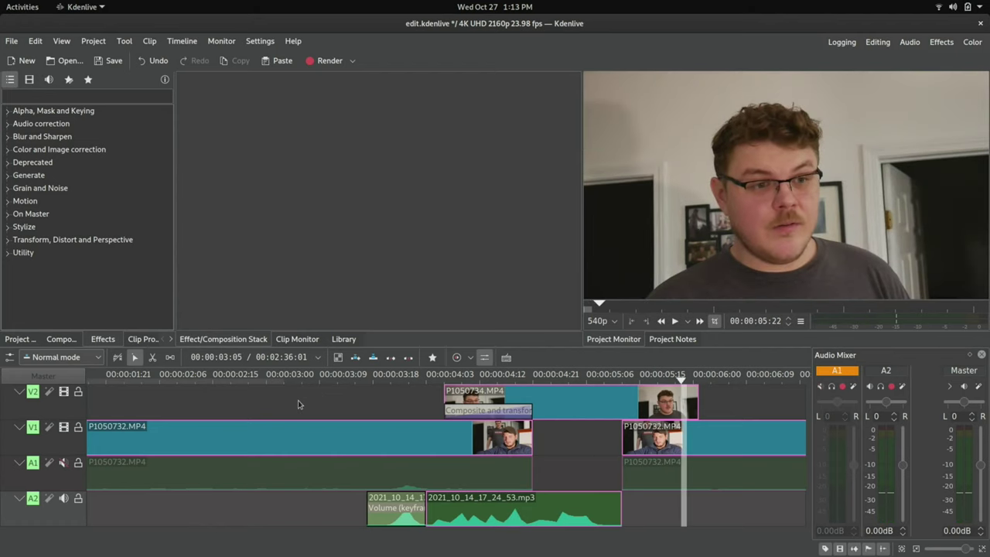
- Delete the Composite and transform composition at 00:00:04:10
{"action": "left_click", "coordinate": [469, 377]}
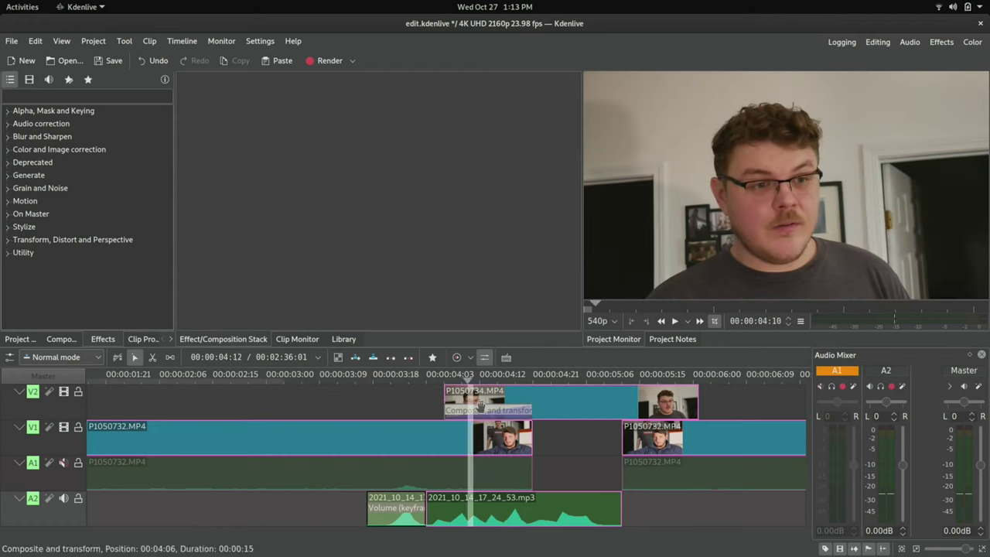
{"action": "left_click", "coordinate": [479, 407]}
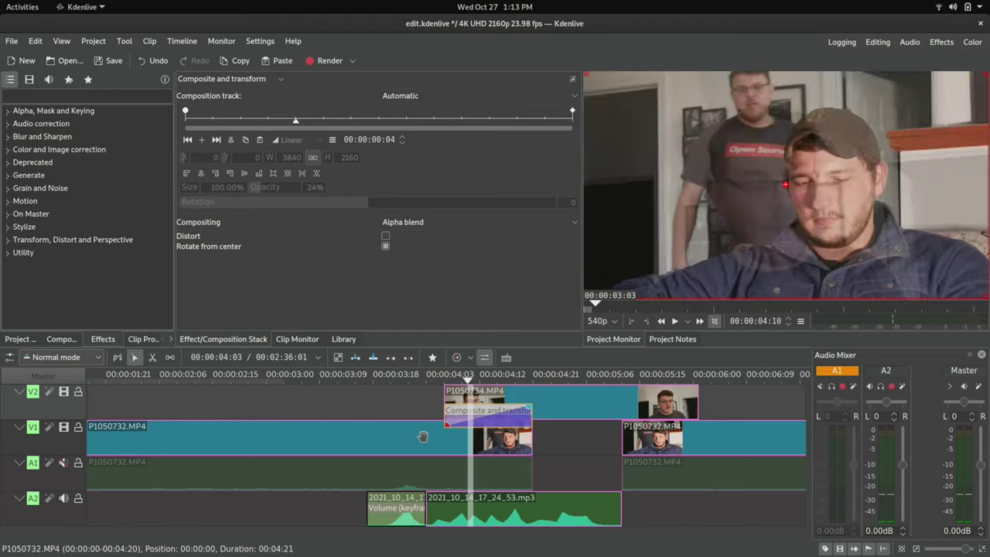
{"action": "key", "text": "Delete"}
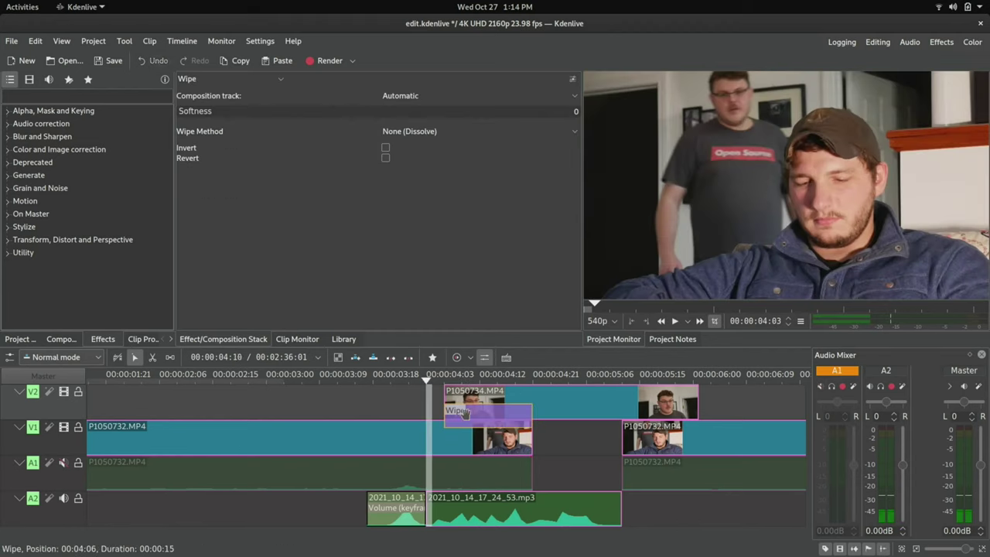
- Switch the V2/V1 composition between Composite and Composite and transform, ending on Composite
{"action": "left_click", "coordinate": [456, 375]}
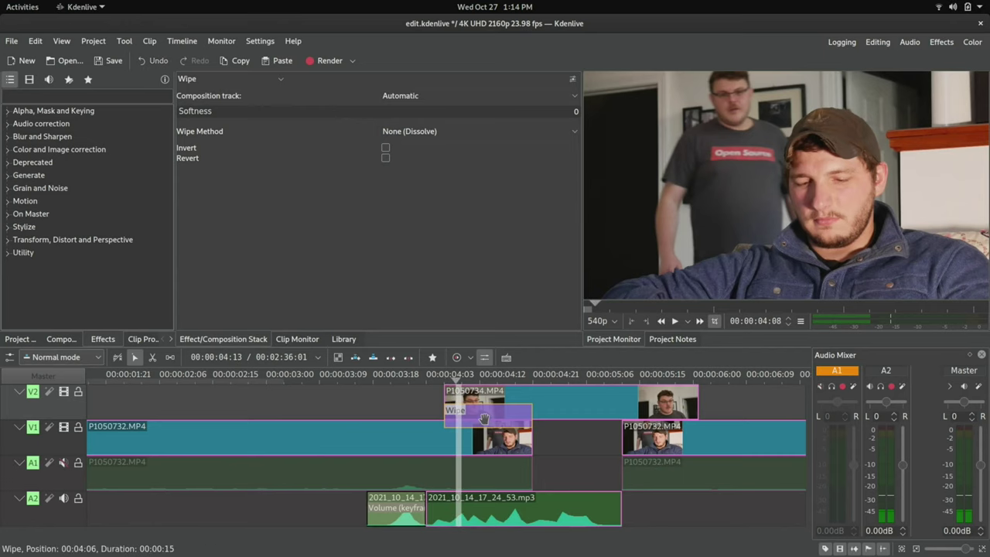
{"action": "left_click", "coordinate": [236, 79]}
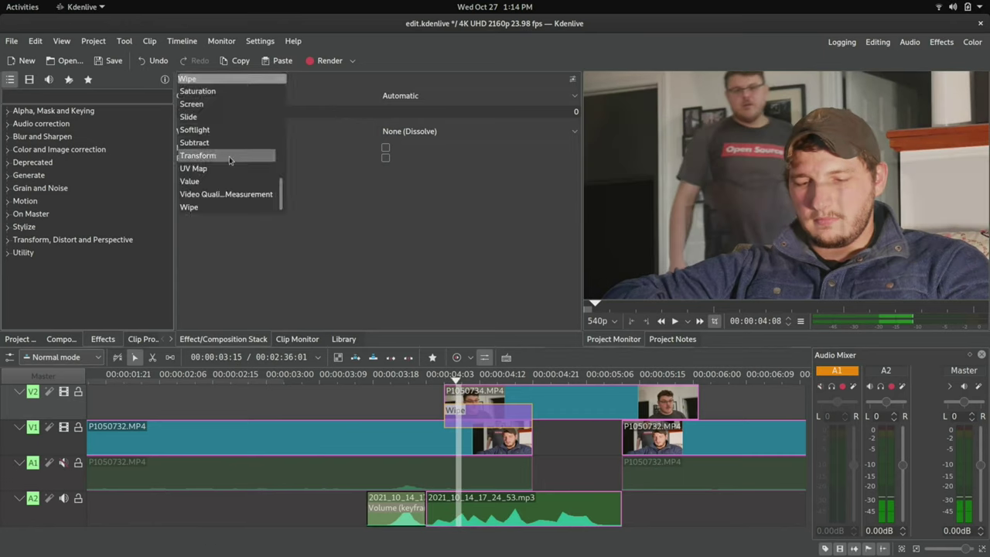
{"action": "scroll", "coordinate": [219, 186], "scroll_direction": "up", "scroll_amount": 15}
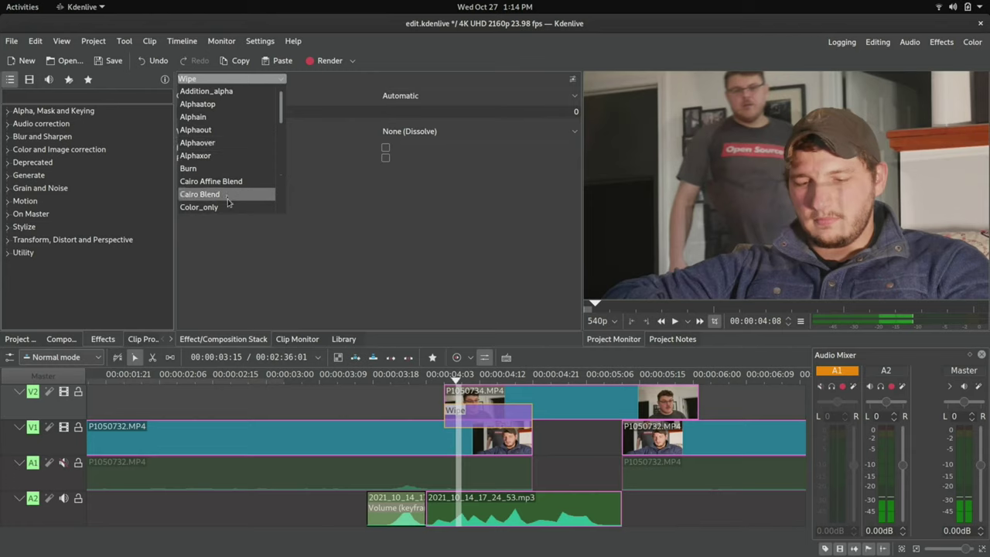
{"action": "scroll", "coordinate": [225, 200], "scroll_direction": "down", "scroll_amount": 2}
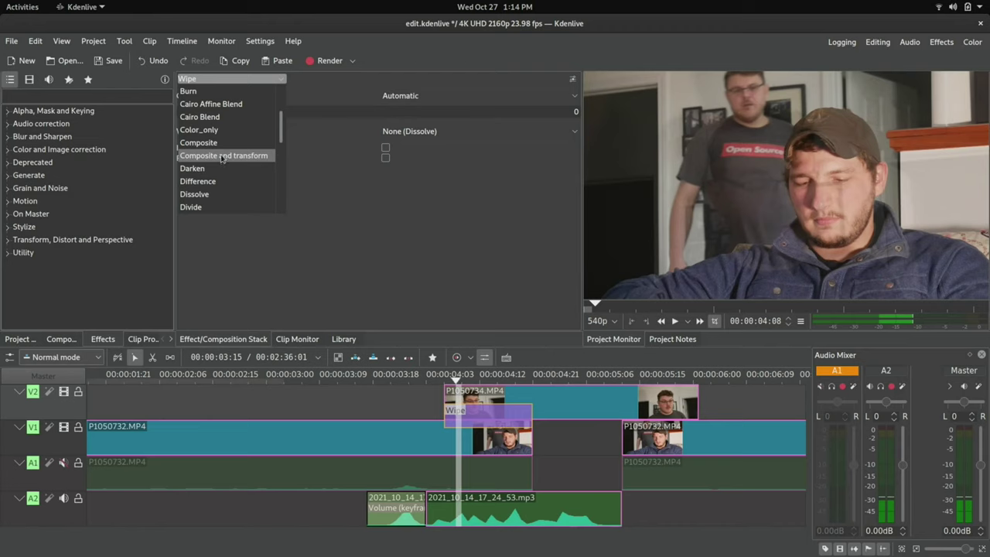
{"action": "left_click", "coordinate": [221, 143]}
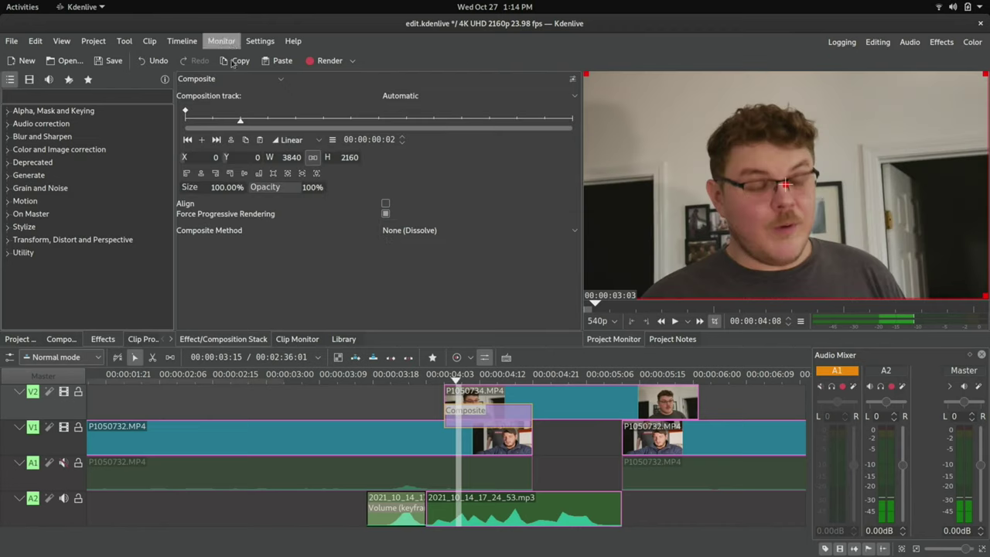
{"action": "scroll", "coordinate": [224, 78], "scroll_direction": "down", "scroll_amount": 1}
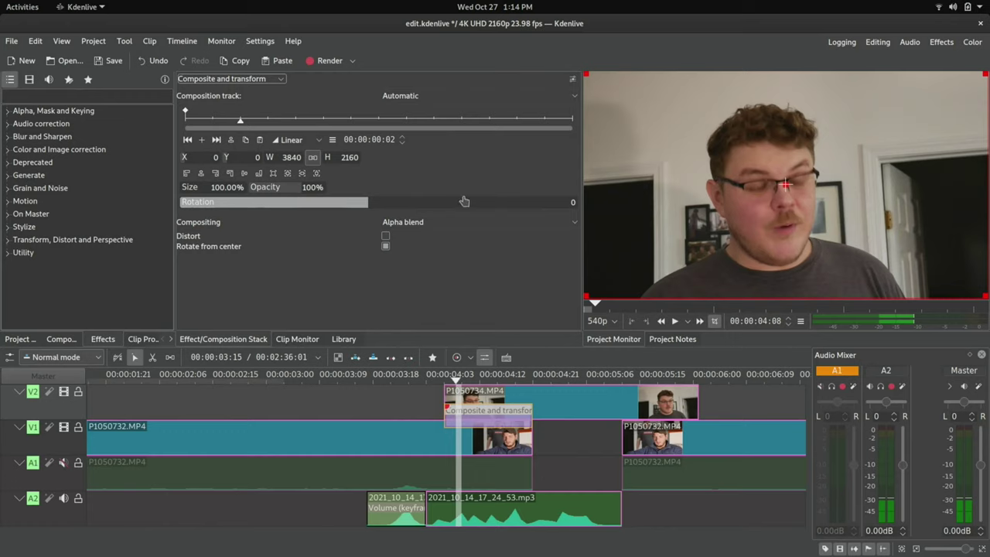
{"action": "left_click", "coordinate": [232, 78]}
{"action": "left_click", "coordinate": [237, 143]}
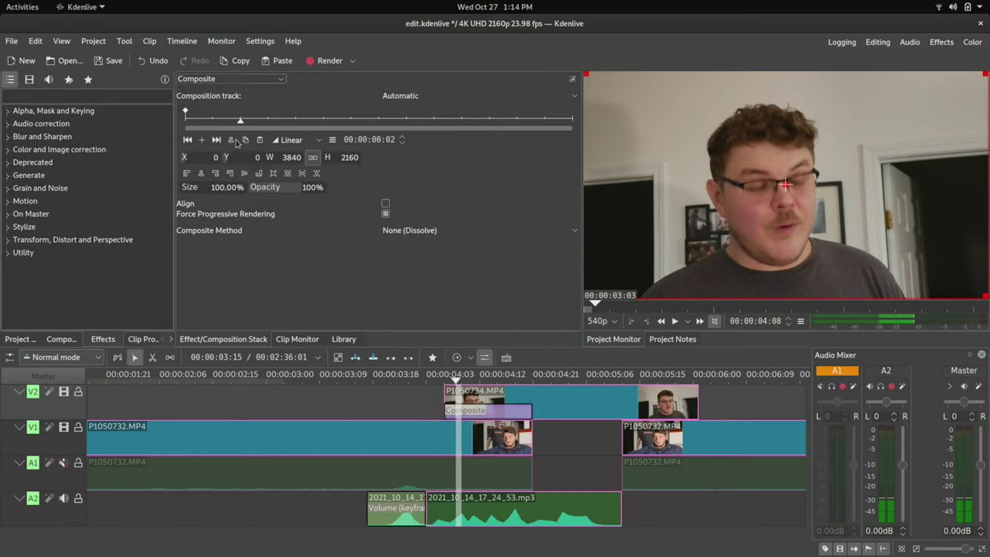
{"action": "left_click", "coordinate": [233, 80]}
{"action": "left_click", "coordinate": [232, 156]}
{"action": "key", "text": "ctrl+z"}
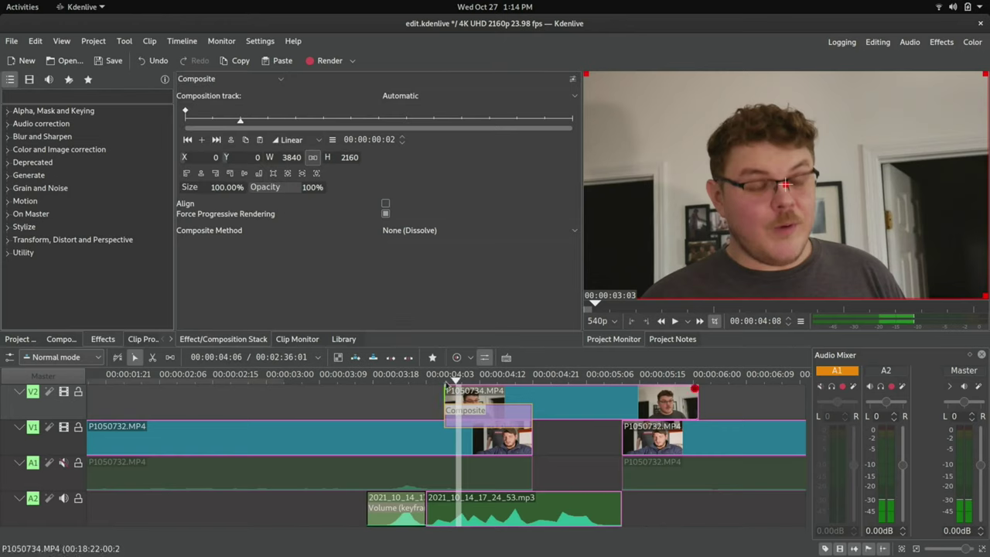
- Change it to Composite and transform, delete it, and drop a Cairo Affine Blend onto the V2 clip
{"action": "left_click_drag", "start_coordinate": [446, 382], "coordinate": [481, 381]}
{"action": "left_click", "coordinate": [202, 82]}
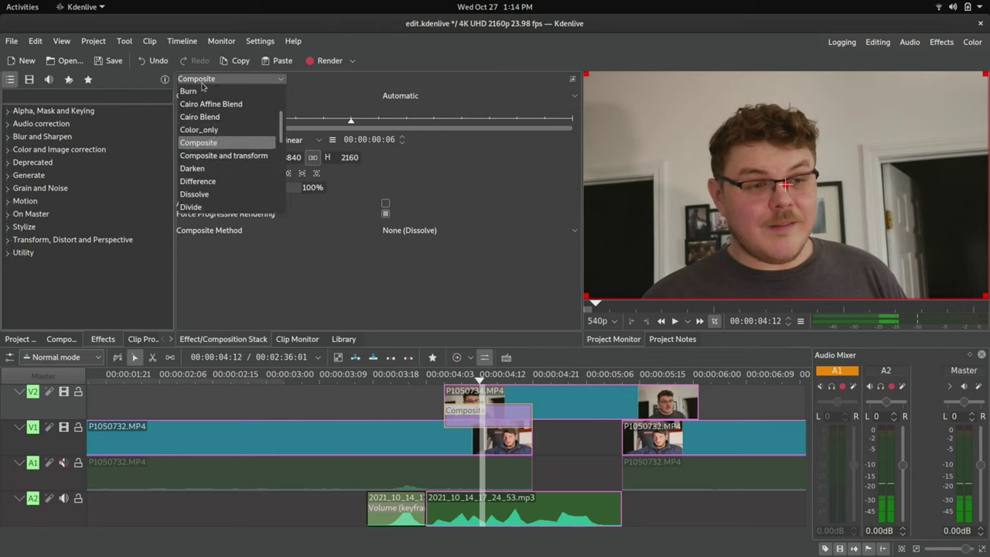
{"action": "left_click", "coordinate": [224, 155]}
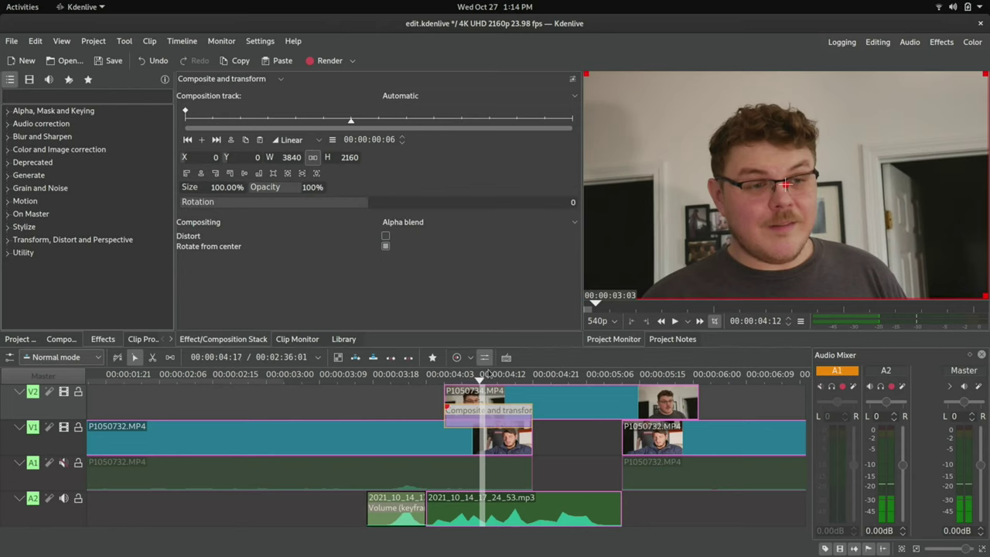
{"action": "left_click", "coordinate": [454, 379]}
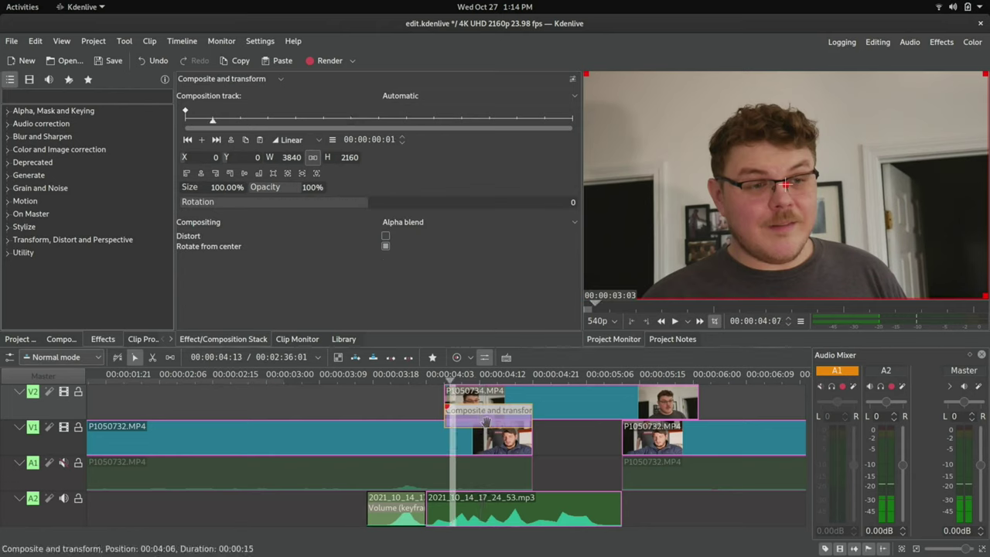
{"action": "key", "text": "Delete"}
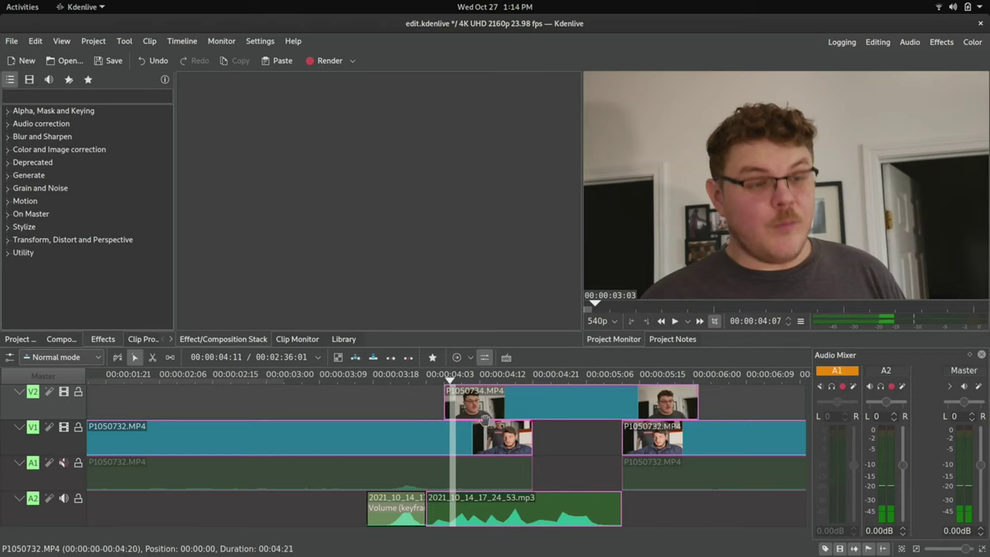
{"action": "left_click", "coordinate": [50, 338]}
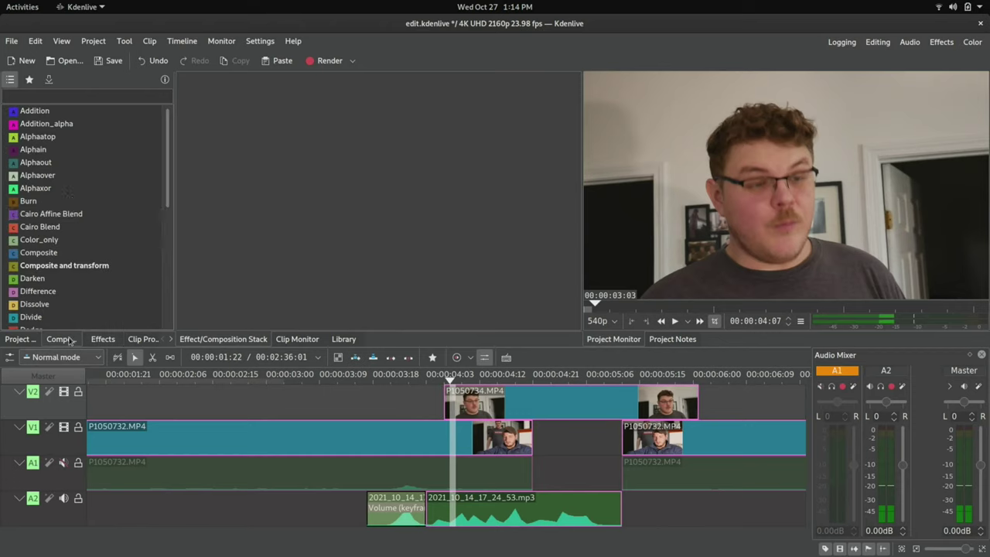
{"action": "left_click_drag", "start_coordinate": [46, 214], "coordinate": [445, 408]}
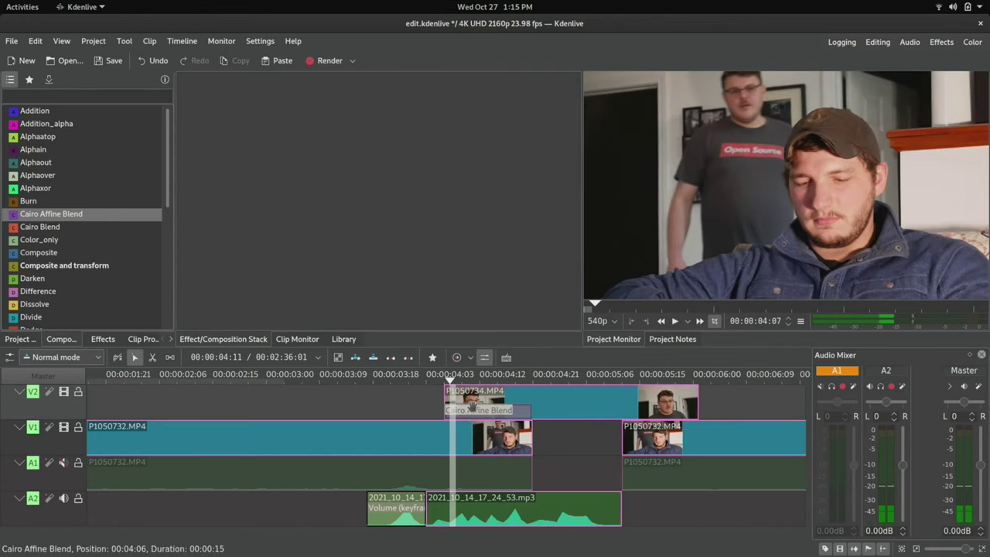
- Select the Cairo Affine Blend composition to view its zeroed position, scale, rotation and opacity settings, Normal blend
{"action": "left_click", "coordinate": [492, 378]}
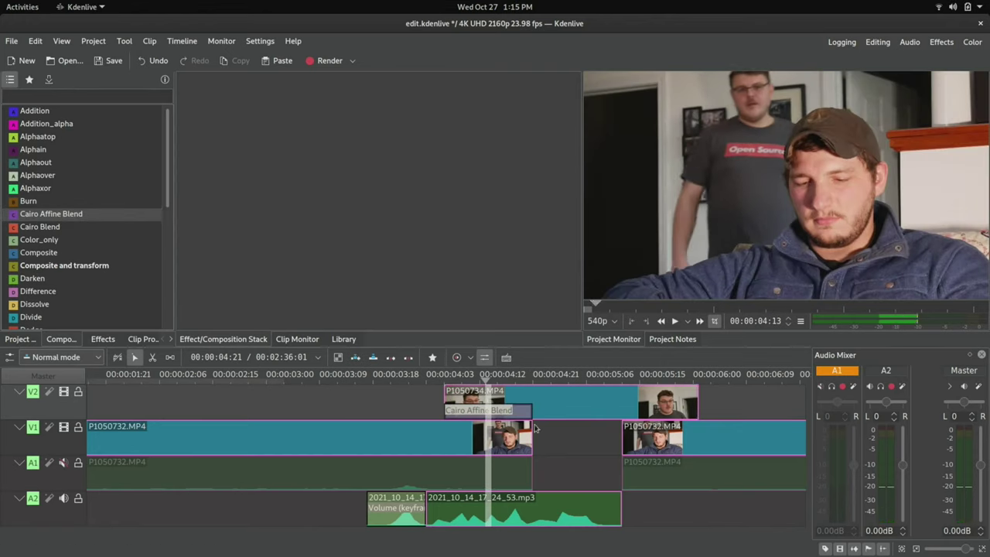
{"action": "left_click", "coordinate": [497, 414]}
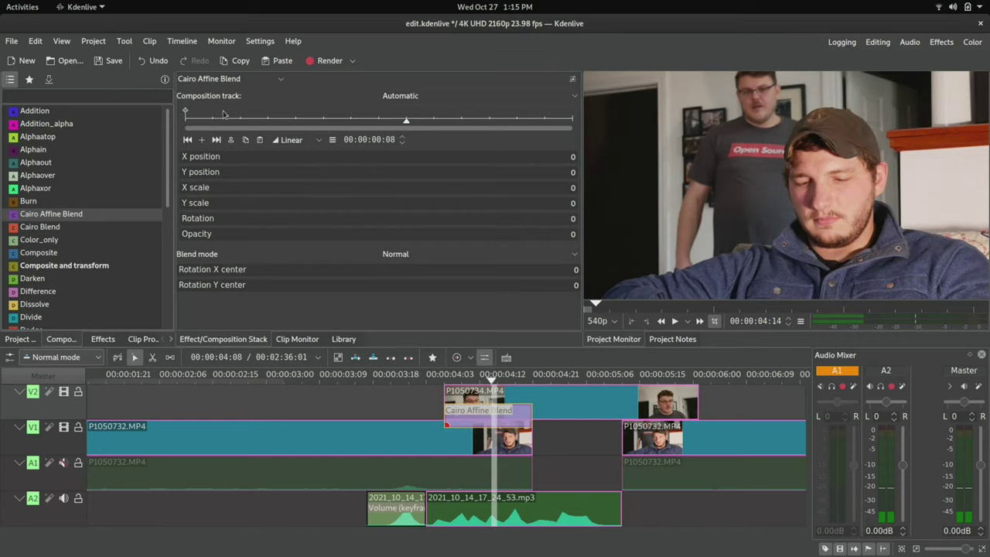
{"action": "scroll", "coordinate": [162, 217], "scroll_direction": "down", "scroll_amount": 3}
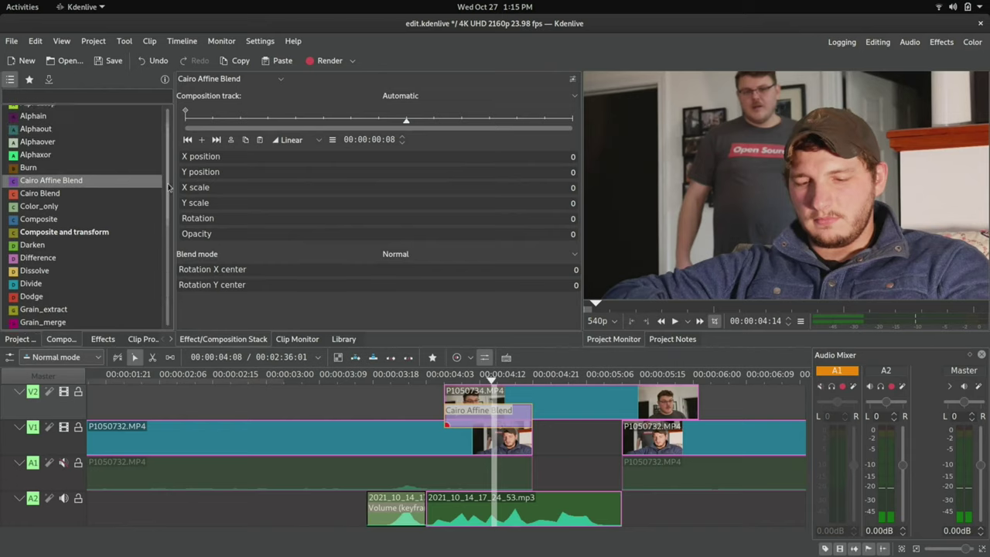
{"action": "scroll", "coordinate": [162, 216], "scroll_direction": "up", "scroll_amount": 2}
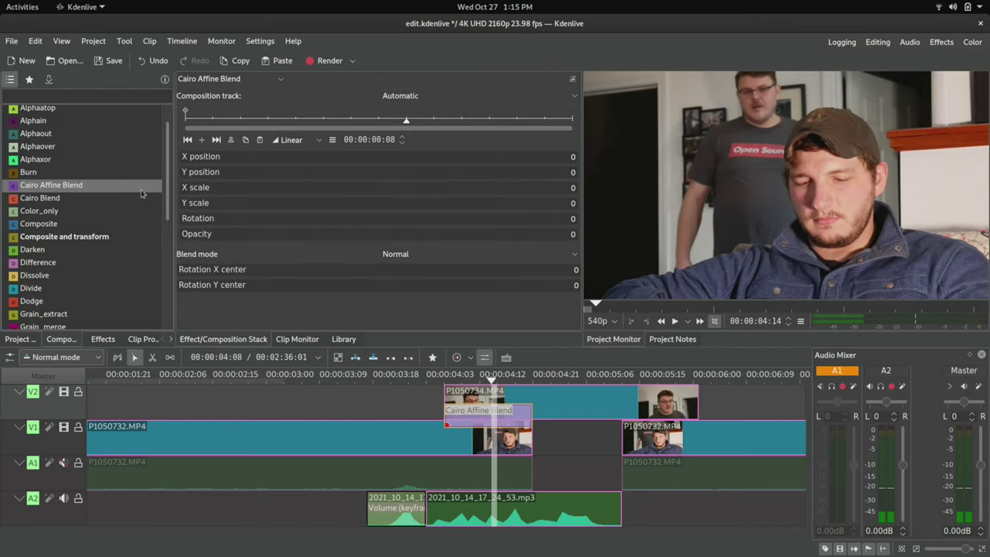
- Try Darken, then Value, as the composition type, previewing the blend at 04:08
{"action": "left_click", "coordinate": [219, 85]}
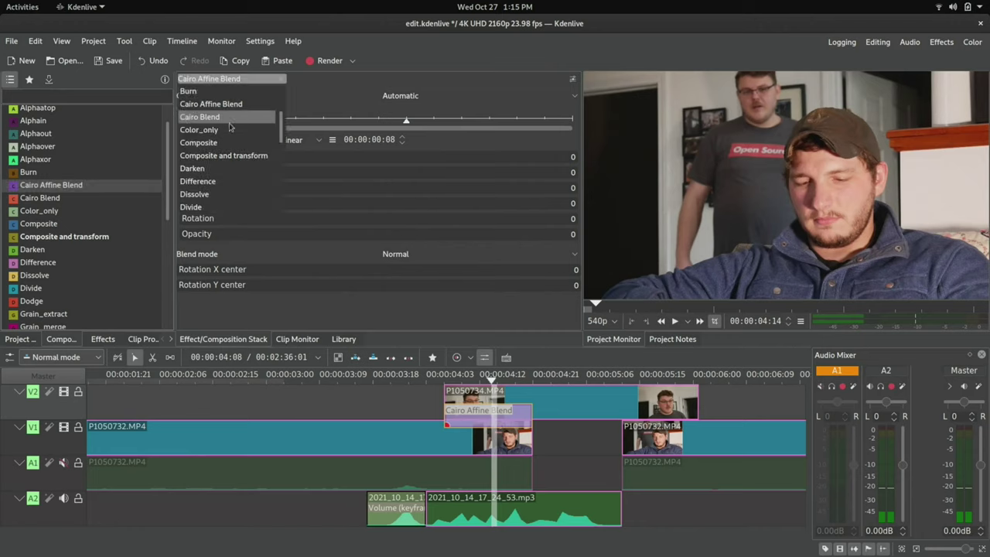
{"action": "left_click", "coordinate": [207, 170]}
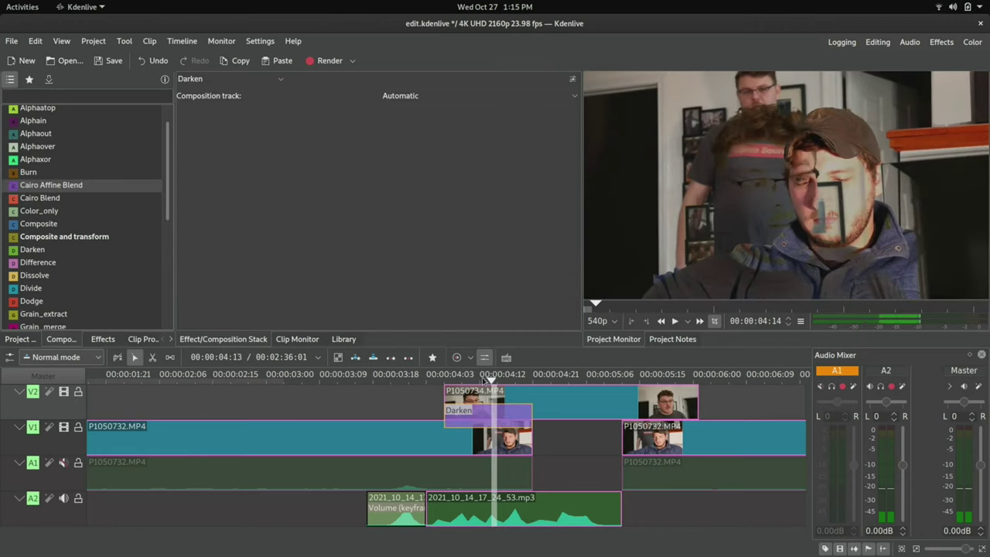
{"action": "left_click_drag", "start_coordinate": [492, 377], "coordinate": [459, 380]}
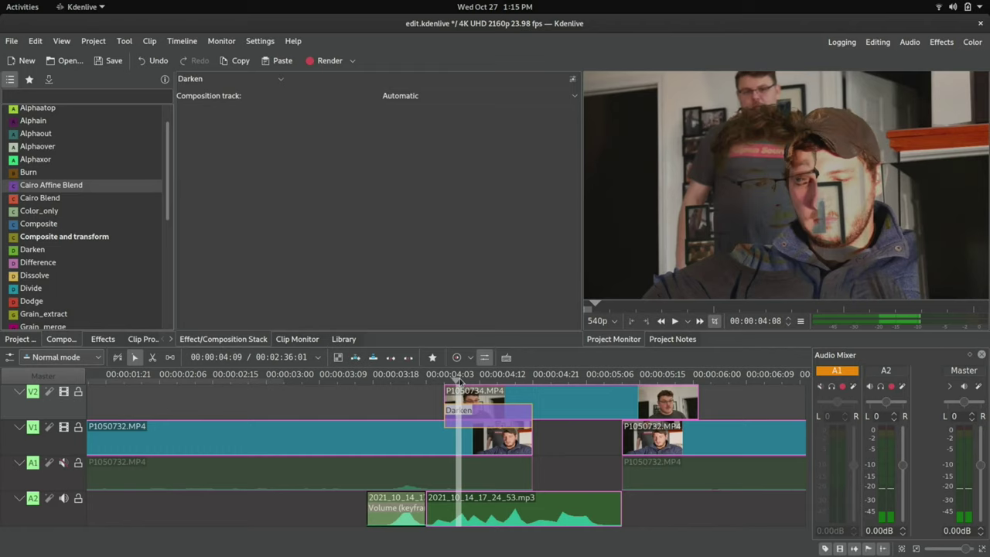
{"action": "left_click", "coordinate": [203, 78]}
{"action": "scroll", "coordinate": [218, 186], "scroll_direction": "down", "scroll_amount": 3}
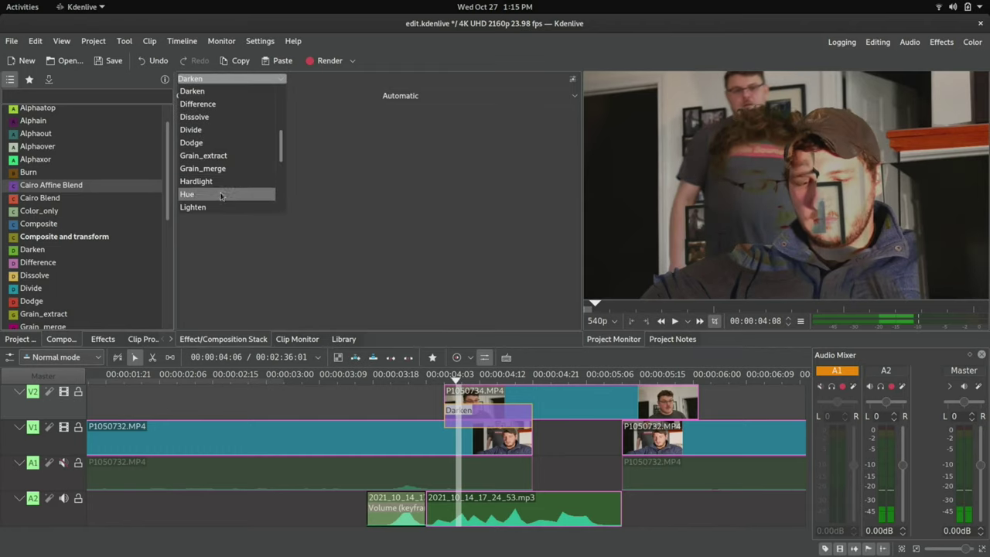
{"action": "scroll", "coordinate": [220, 196], "scroll_direction": "down", "scroll_amount": 5}
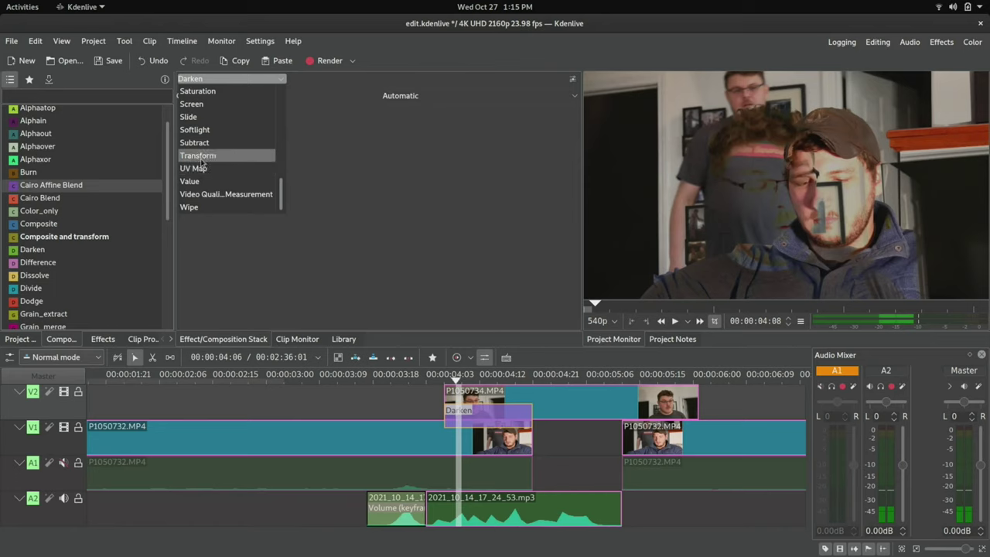
{"action": "left_click", "coordinate": [205, 182]}
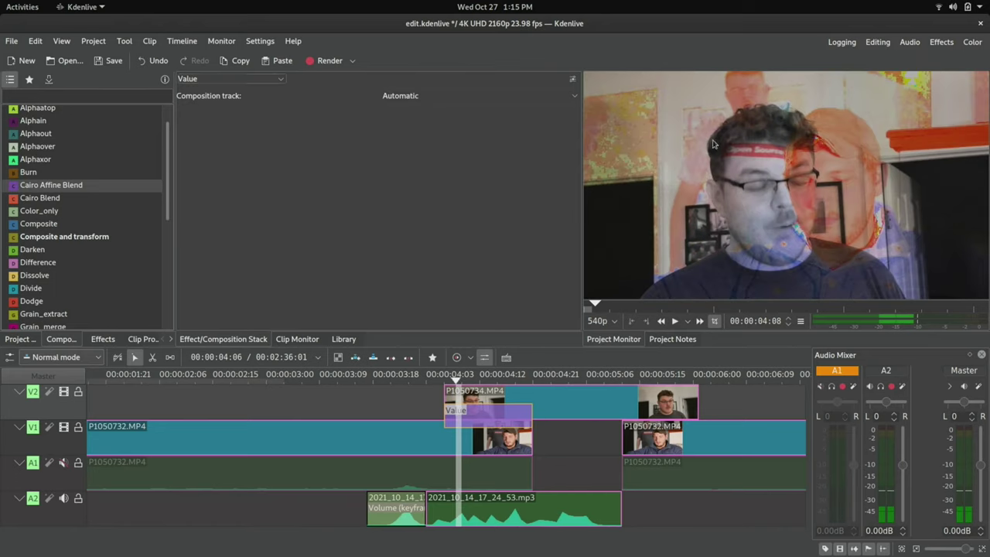
- Make the composition a Transform at 3840x2160 with 100% size and opacity
{"action": "left_click", "coordinate": [237, 80]}
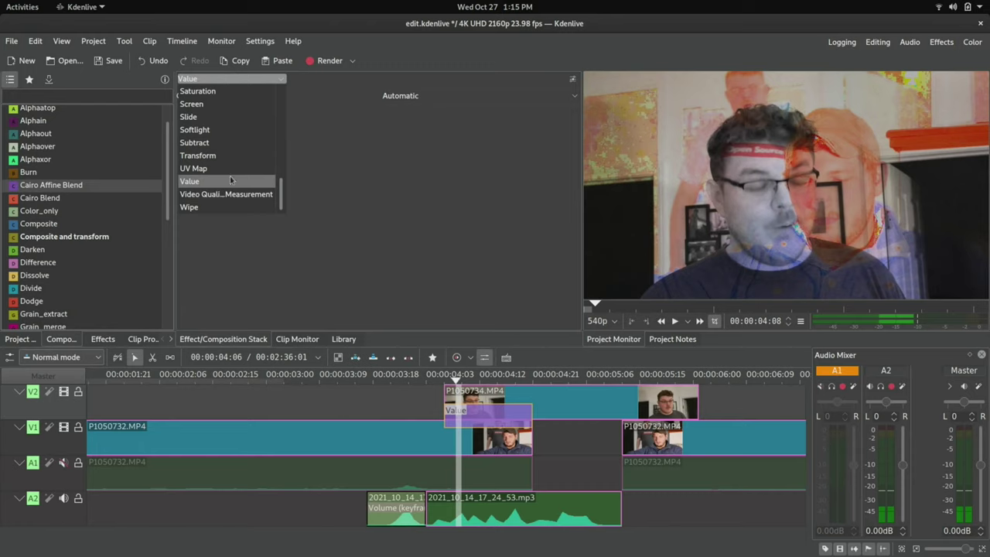
{"action": "scroll", "coordinate": [227, 171], "scroll_direction": "up", "scroll_amount": 2}
{"action": "scroll", "coordinate": [226, 170], "scroll_direction": "down", "scroll_amount": 2}
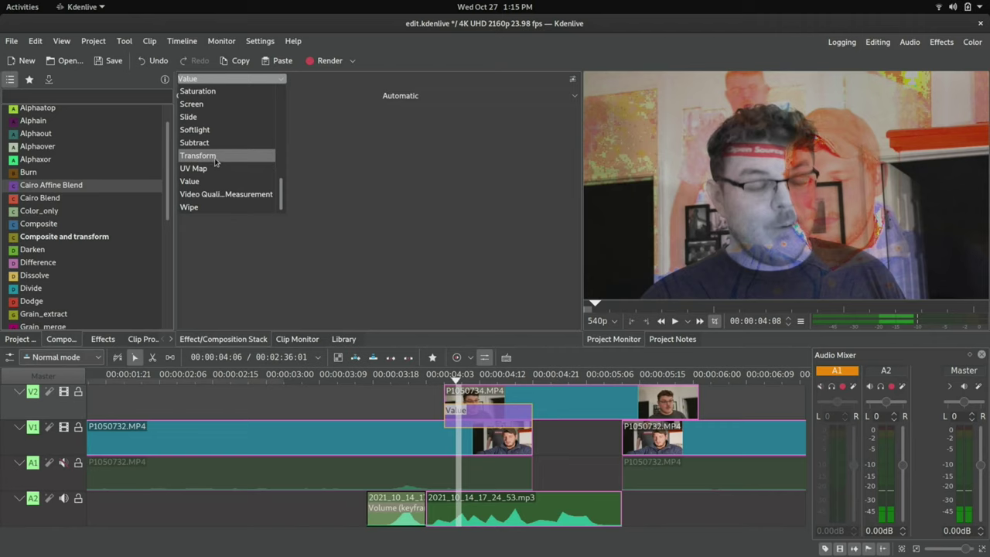
{"action": "left_click", "coordinate": [218, 152]}
{"action": "left_click", "coordinate": [221, 80]}
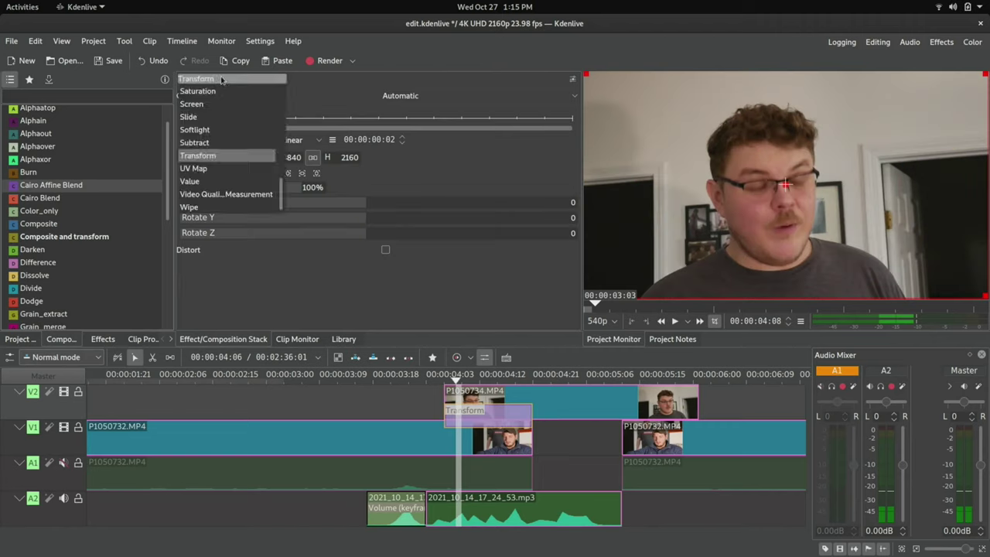
{"action": "left_click", "coordinate": [224, 80]}
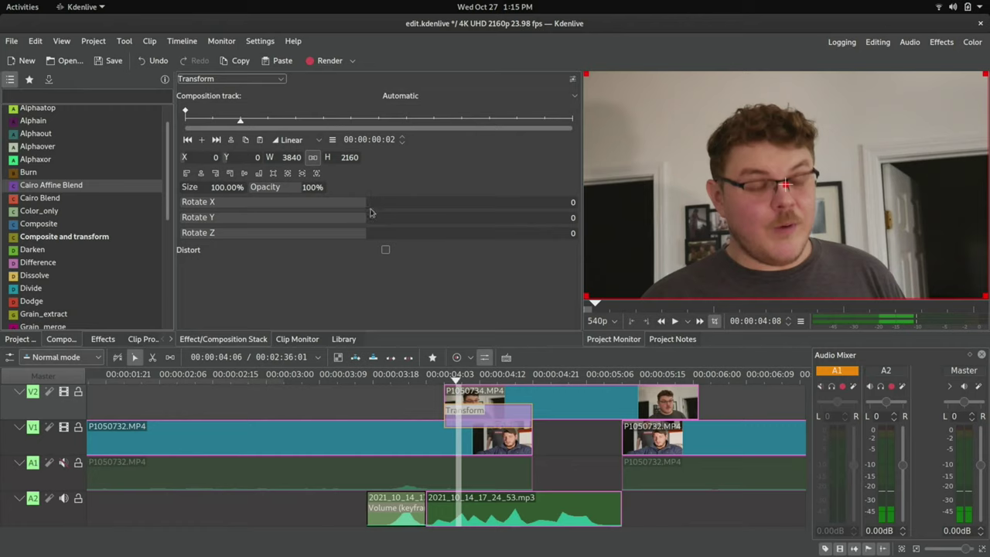
- Rotate the overlay clip around the X axis and play the timeline to preview the rotation
{"action": "left_click_drag", "start_coordinate": [373, 204], "coordinate": [313, 247]}
{"action": "left_click", "coordinate": [215, 139]}
{"action": "left_click", "coordinate": [401, 404]}
{"action": "key", "text": "space"}
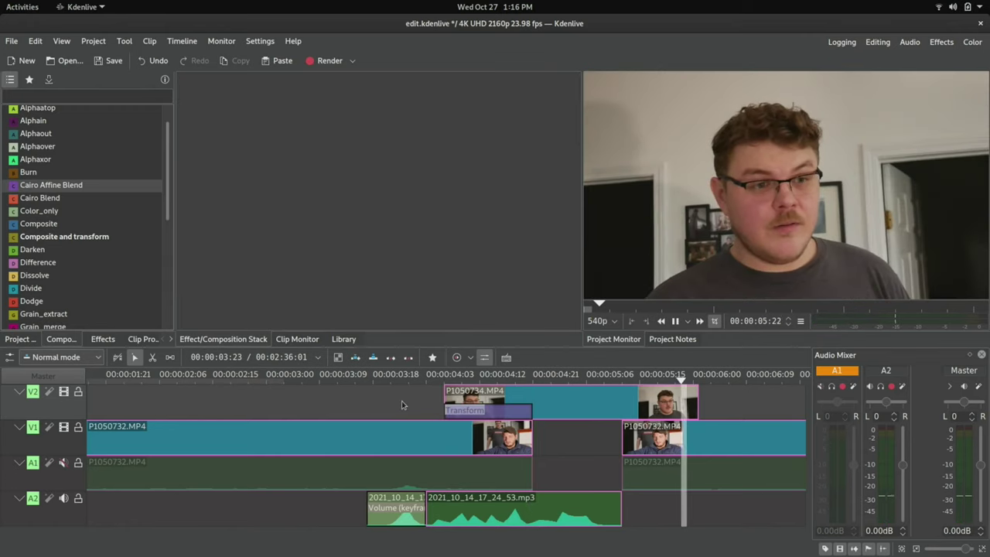
{"action": "key", "text": "space"}
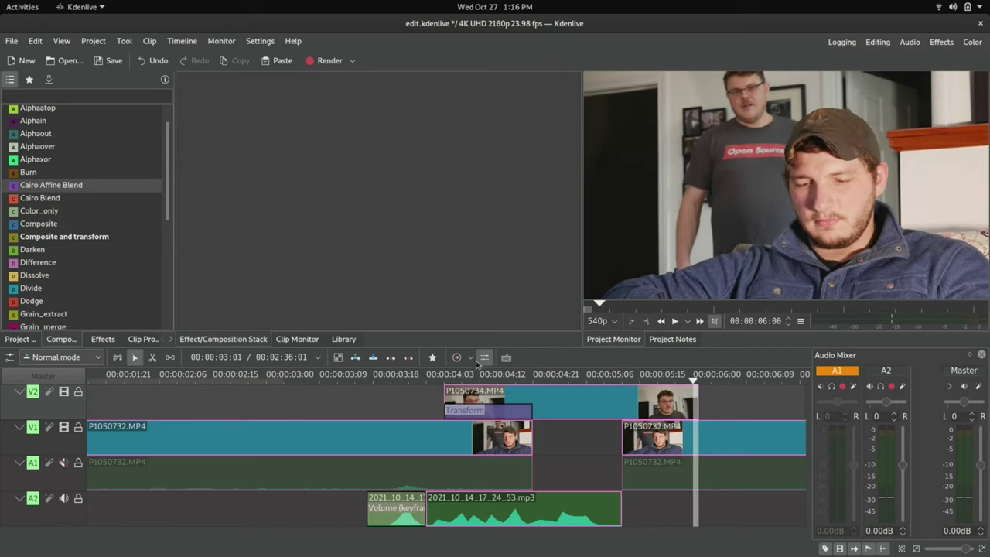
- Delete the Transform composition from V2 and bring up the list of effect categories
{"action": "left_click", "coordinate": [485, 411]}
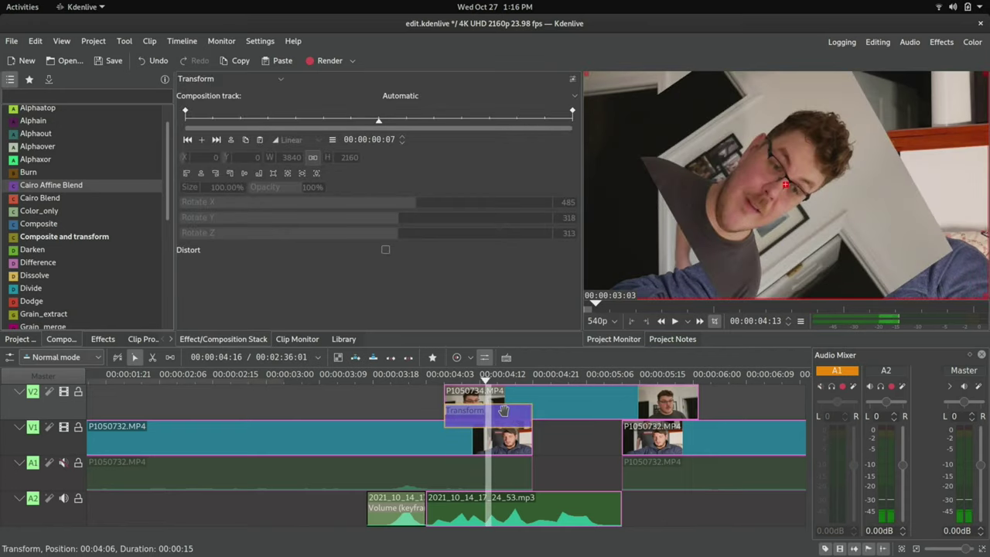
{"action": "key", "text": "Delete"}
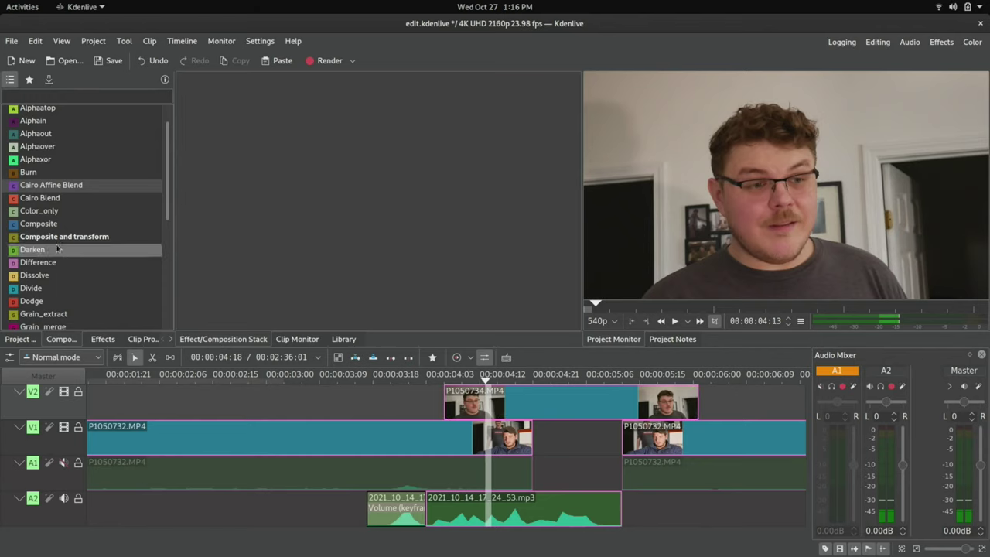
{"action": "scroll", "coordinate": [60, 255], "scroll_direction": "down", "scroll_amount": 2}
{"action": "scroll", "coordinate": [60, 256], "scroll_direction": "down", "scroll_amount": 6}
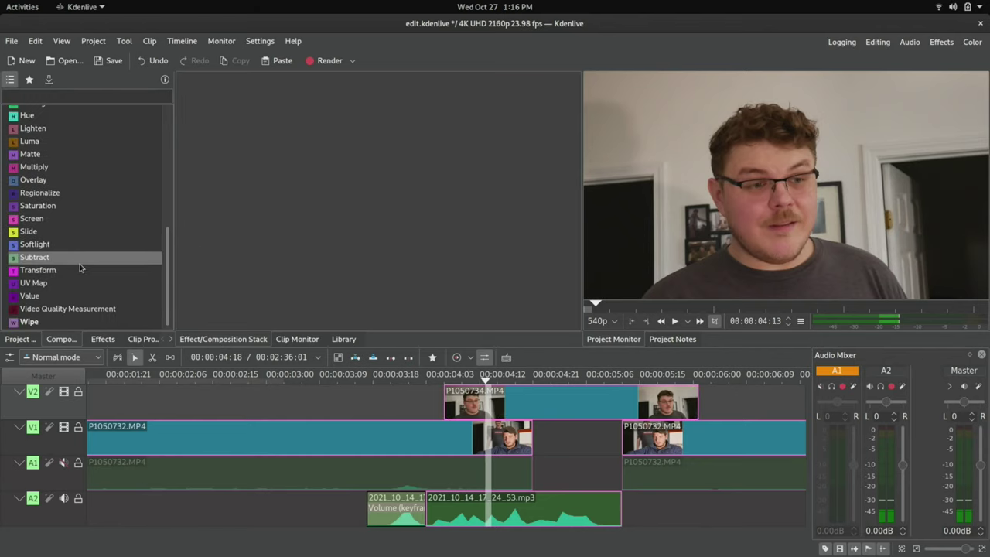
{"action": "scroll", "coordinate": [90, 278], "scroll_direction": "up", "scroll_amount": 9}
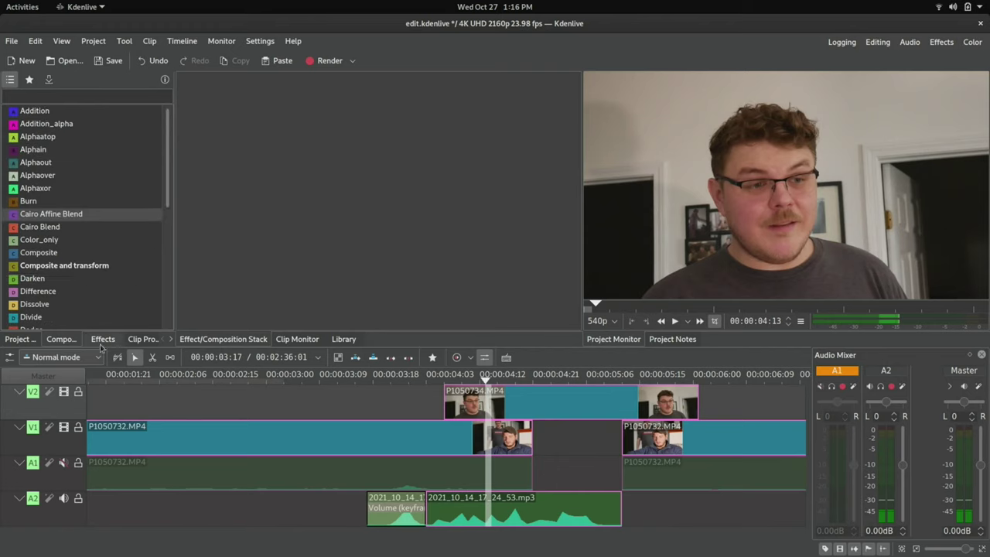
{"action": "left_click", "coordinate": [101, 340]}
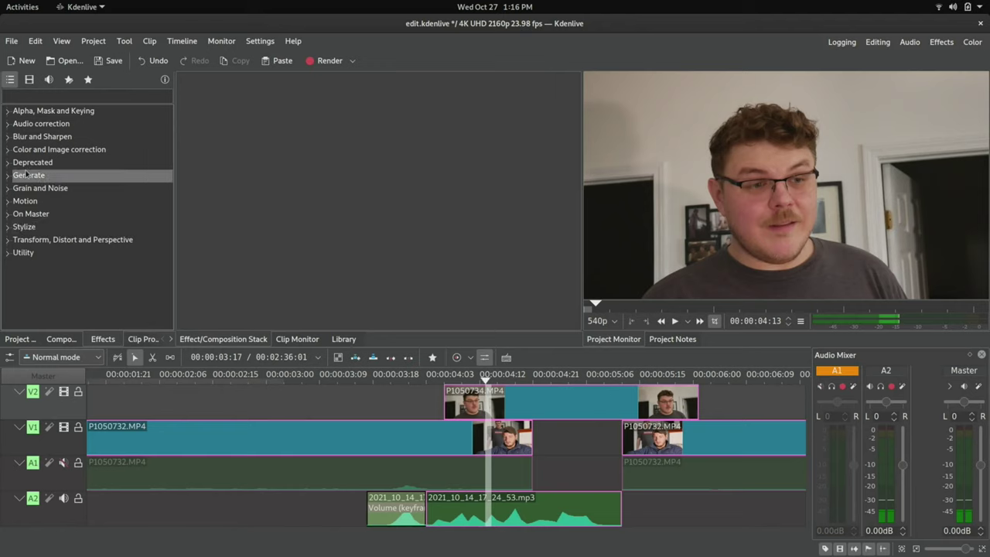
- Add the Transform effect to the V2 clip, keeping size and opacity at 100%
{"action": "left_click", "coordinate": [7, 239]}
{"action": "scroll", "coordinate": [31, 255], "scroll_direction": "down", "scroll_amount": 1}
{"action": "left_click_drag", "start_coordinate": [88, 311], "coordinate": [494, 406]}
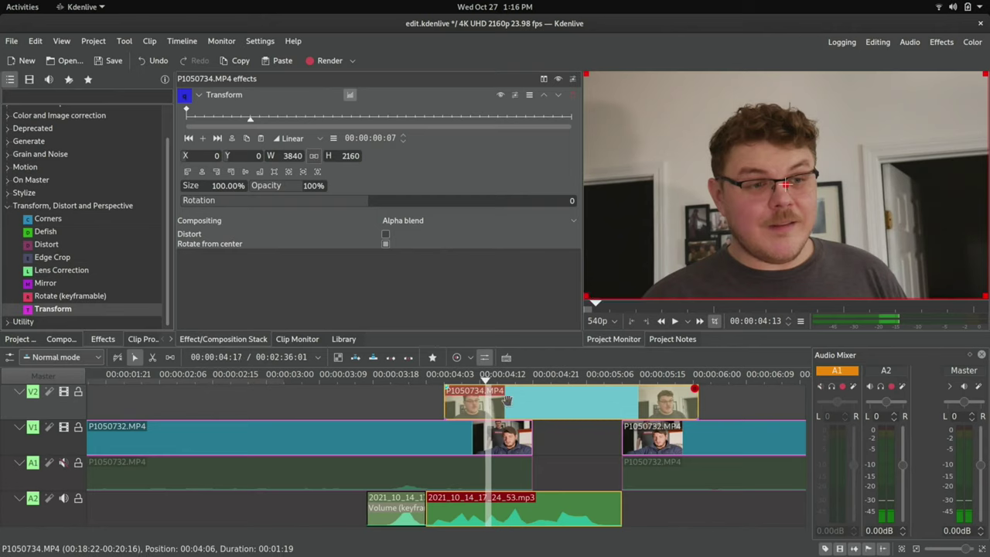
{"action": "left_click_drag", "start_coordinate": [224, 185], "coordinate": [258, 195]}
{"action": "double_click", "coordinate": [224, 185]}
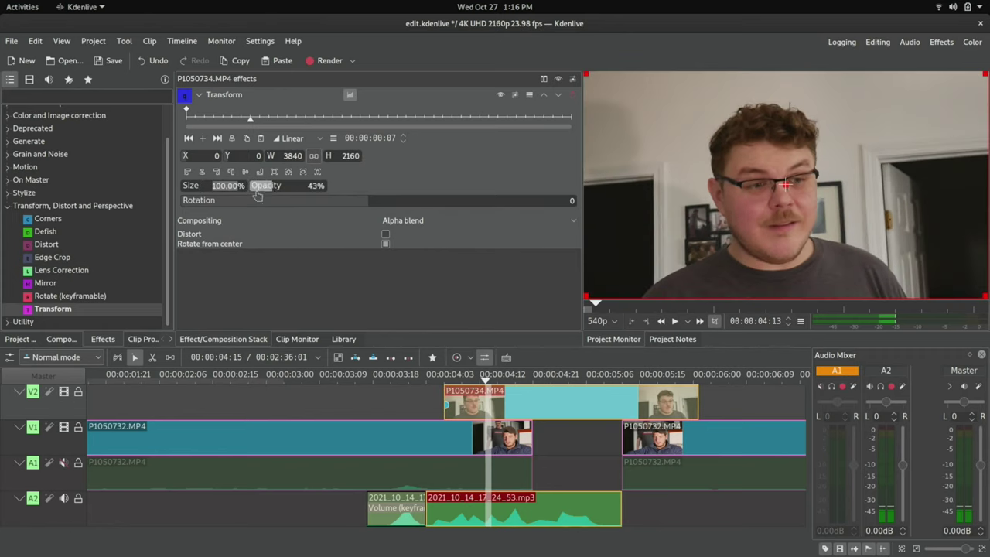
{"action": "double_click", "coordinate": [294, 186]}
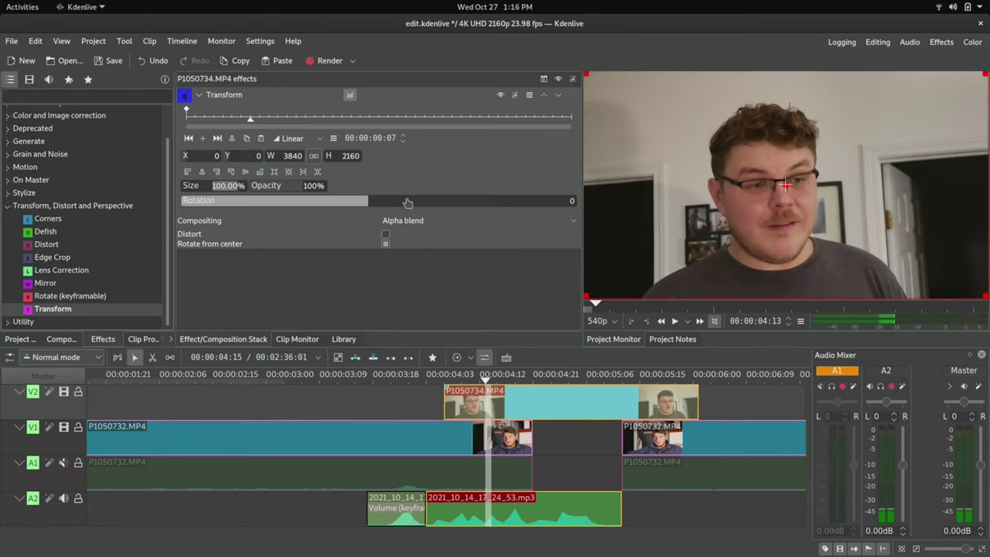
- Tilt P1050734.MP4 with rotation keyframed from -67 to 0 at 00:00:01:18, then play it back
{"action": "left_click_drag", "start_coordinate": [407, 202], "coordinate": [333, 206]}
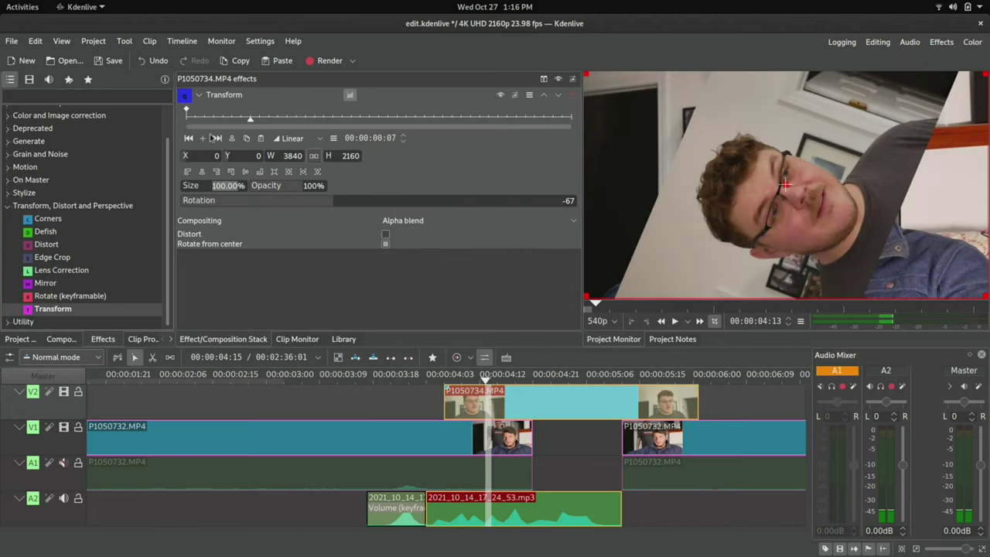
{"action": "left_click", "coordinate": [693, 374]}
{"action": "left_click", "coordinate": [692, 391]}
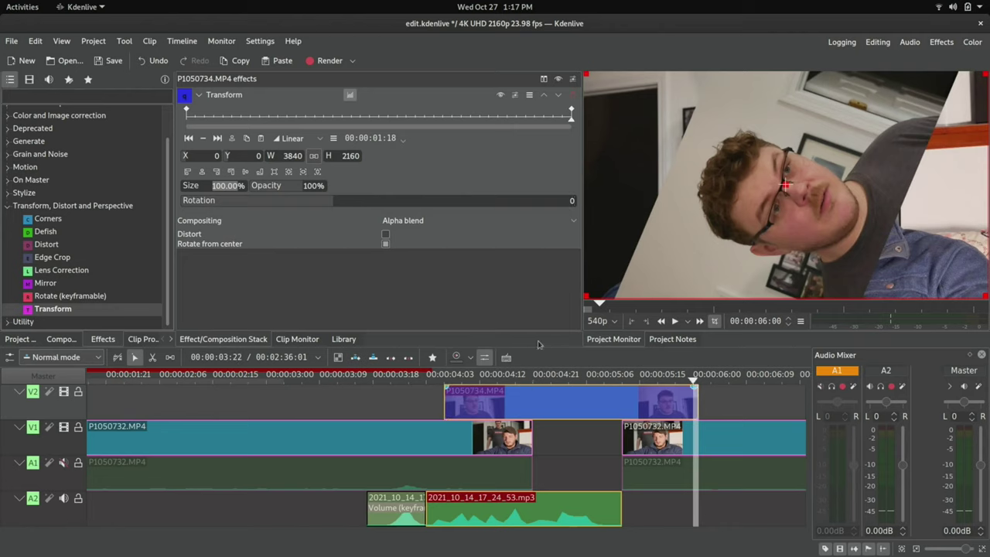
{"action": "key", "text": "ctrl+space"}
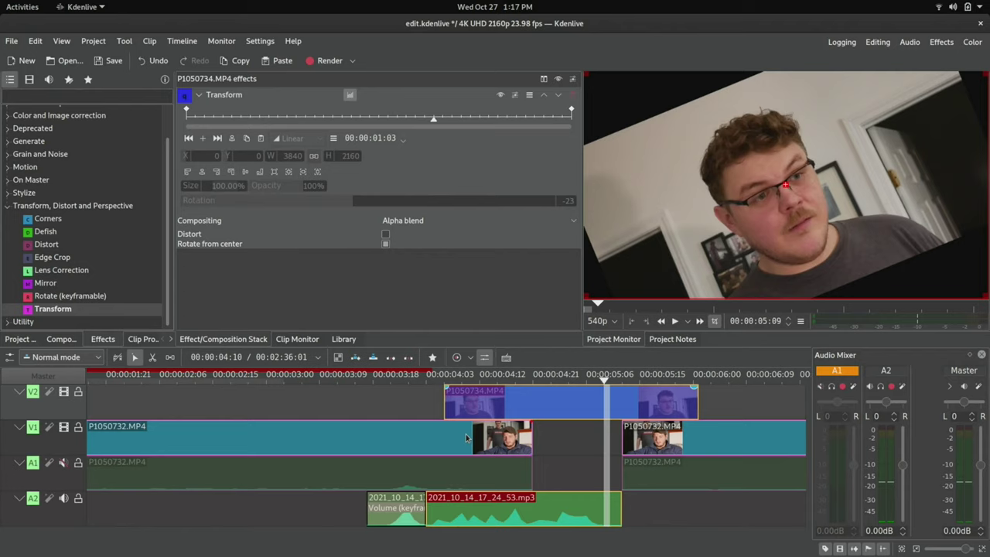
- Create proxy clips for P1050732.MP4, P1050733.MP4 and P1050735.MP4 from the Project Bin
{"action": "left_click", "coordinate": [20, 339]}
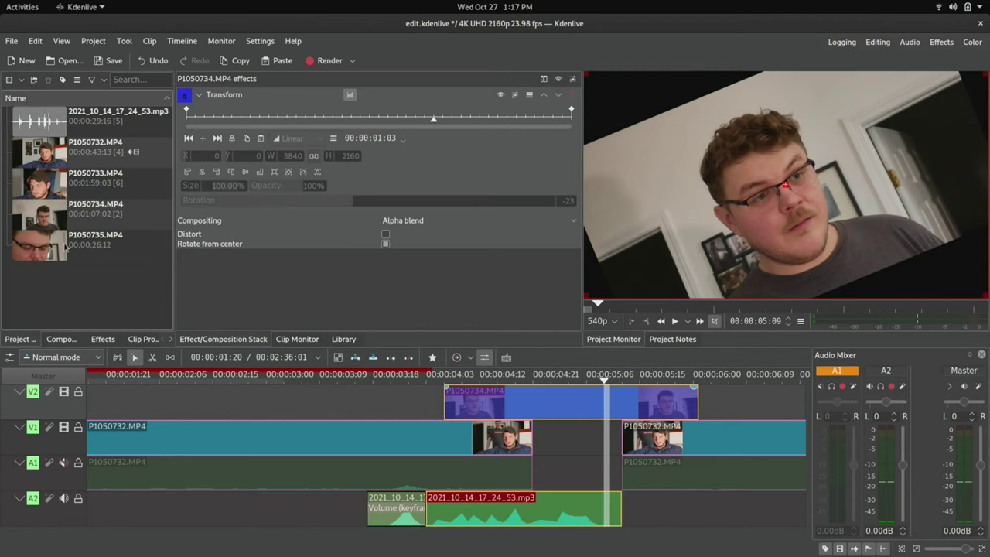
{"action": "right_click", "coordinate": [81, 146]}
{"action": "left_click", "coordinate": [108, 258]}
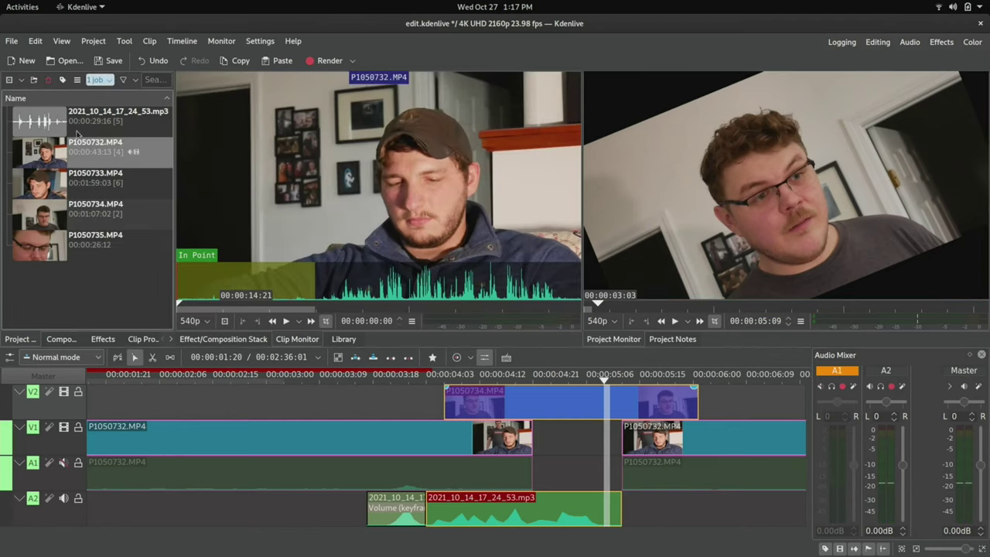
{"action": "right_click", "coordinate": [78, 177]}
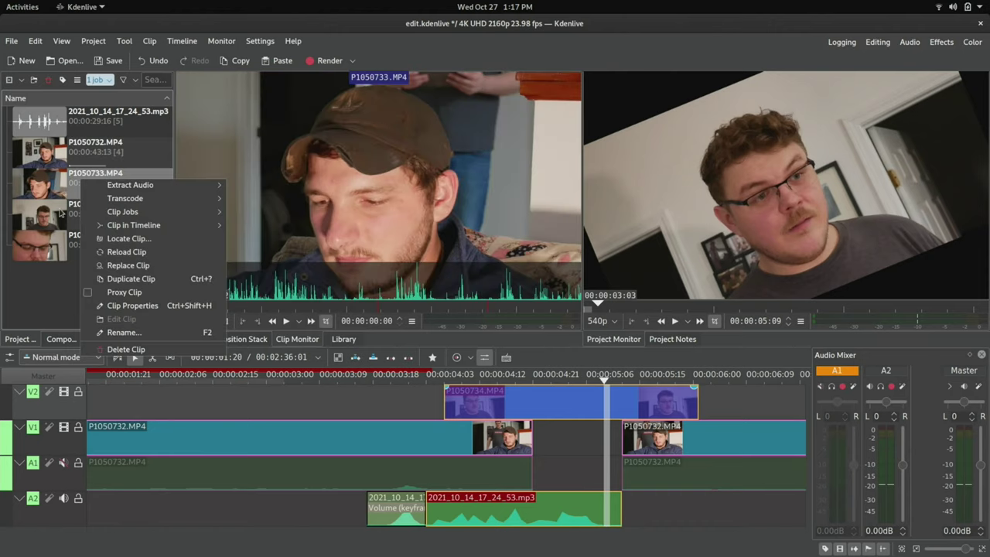
{"action": "left_click", "coordinate": [108, 293]}
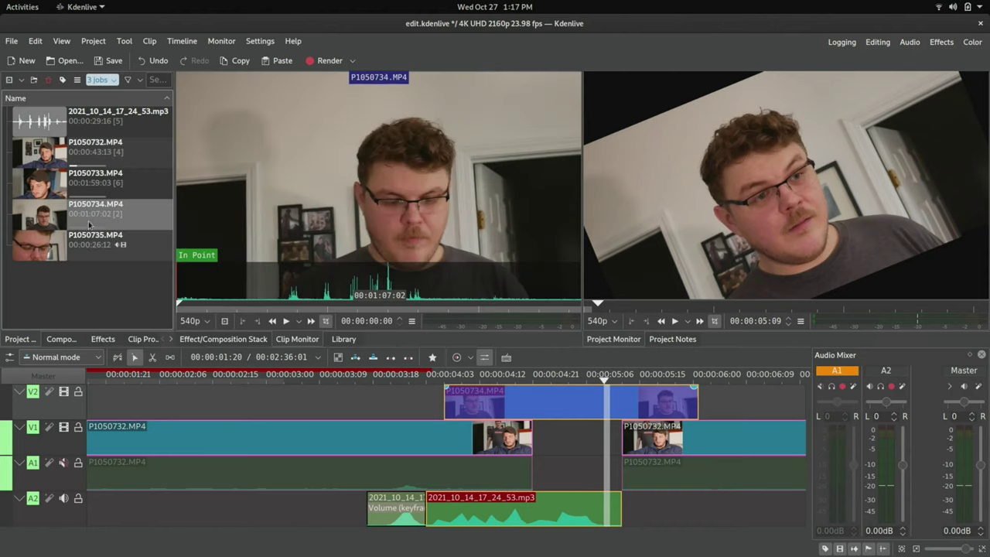
{"action": "right_click", "coordinate": [88, 253]}
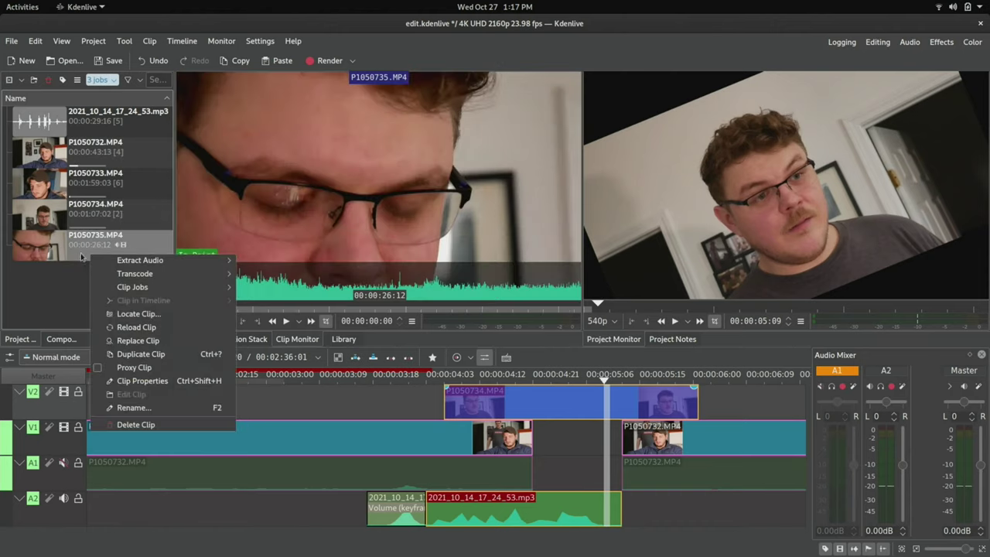
{"action": "left_click", "coordinate": [116, 367]}
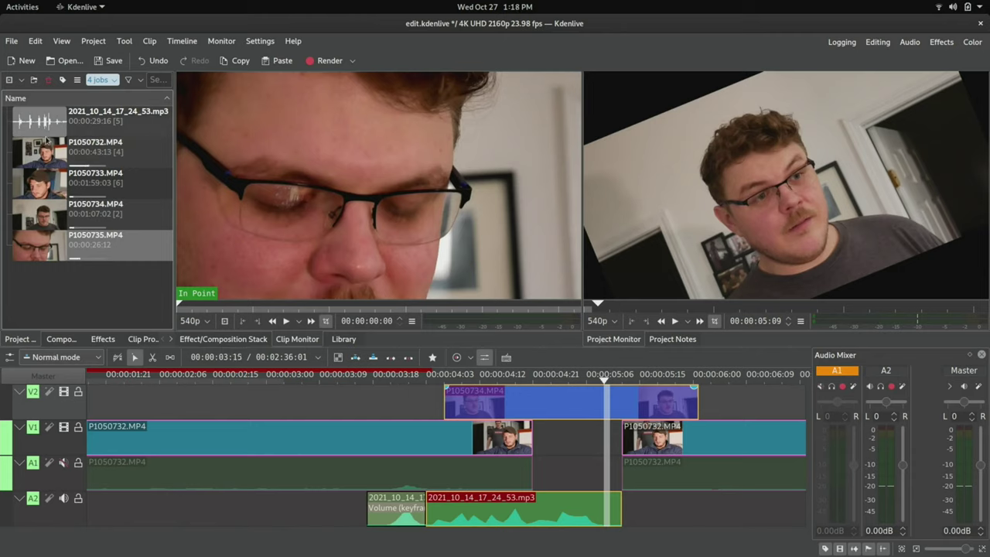
- Keep the monitor preview at 540p and move the playhead earlier while the proxy jobs finish
{"action": "left_click", "coordinate": [602, 321]}
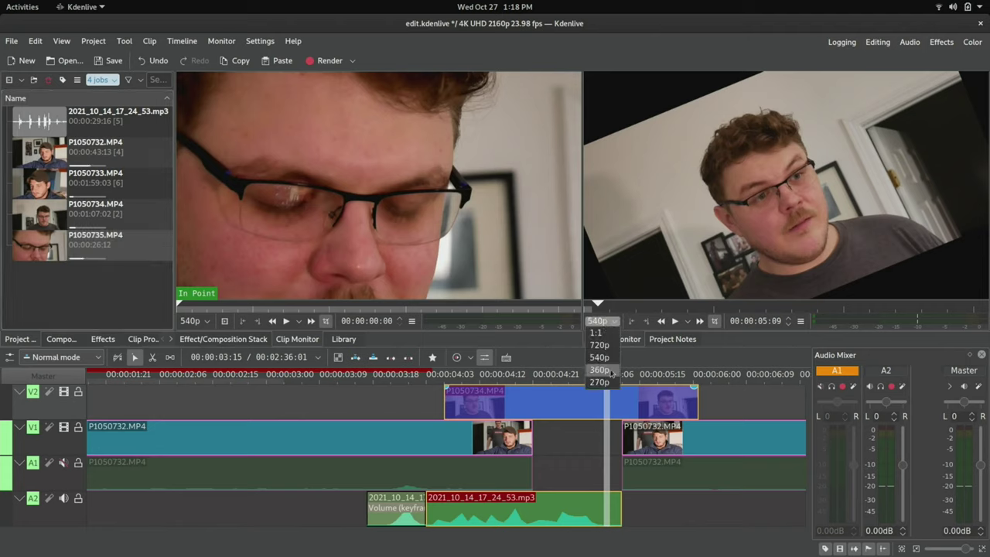
{"action": "left_click", "coordinate": [588, 314]}
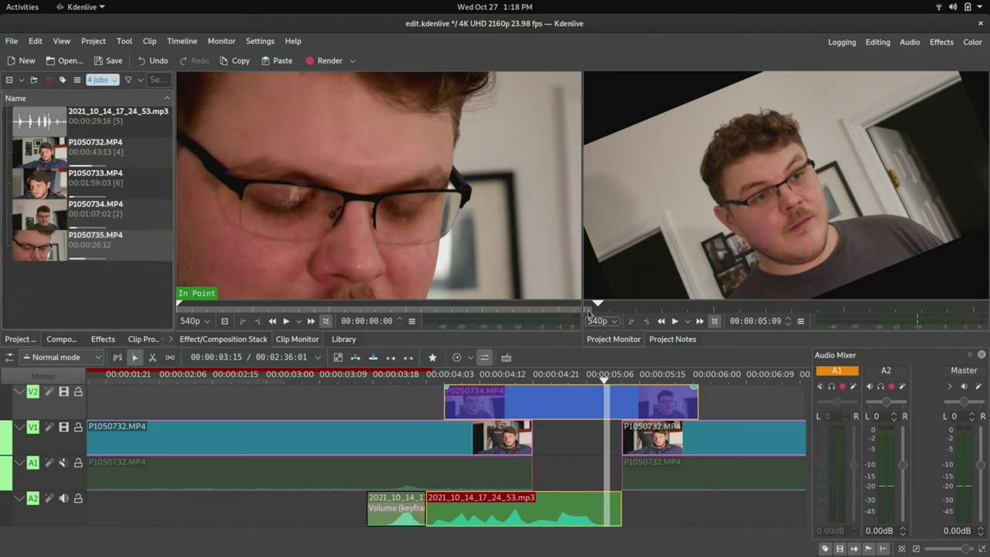
{"action": "left_click", "coordinate": [399, 409]}
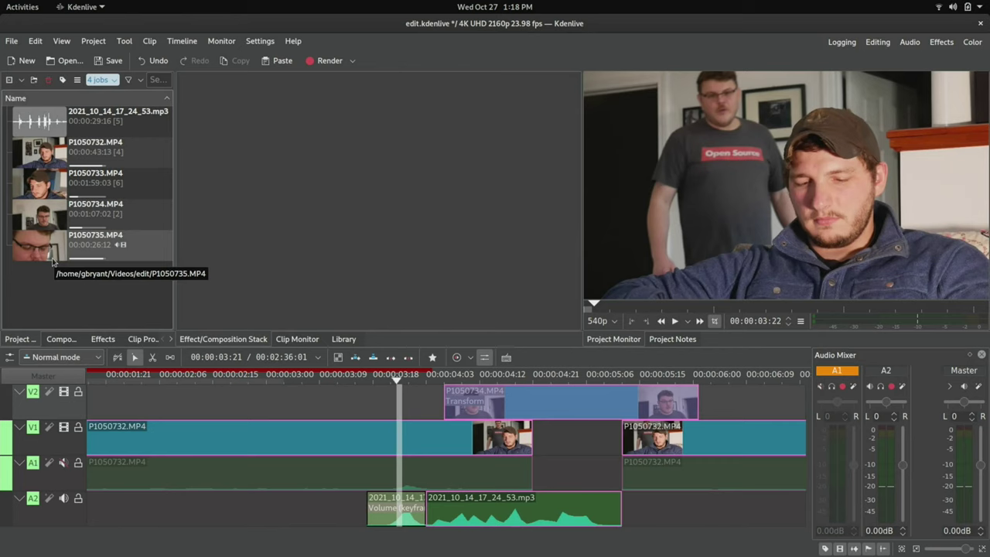
{"action": "left_click", "coordinate": [225, 408]}
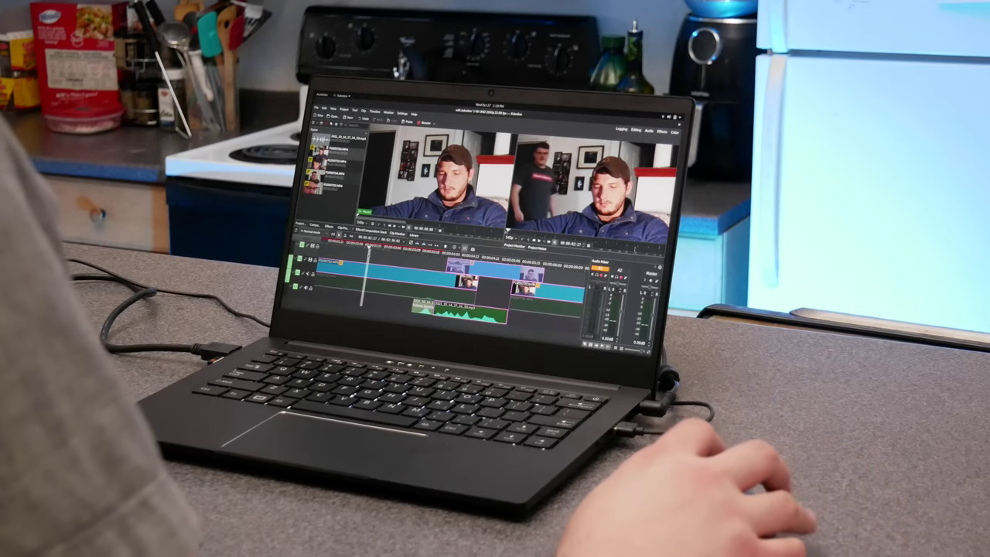
{"action": "left_click", "coordinate": [344, 241]}
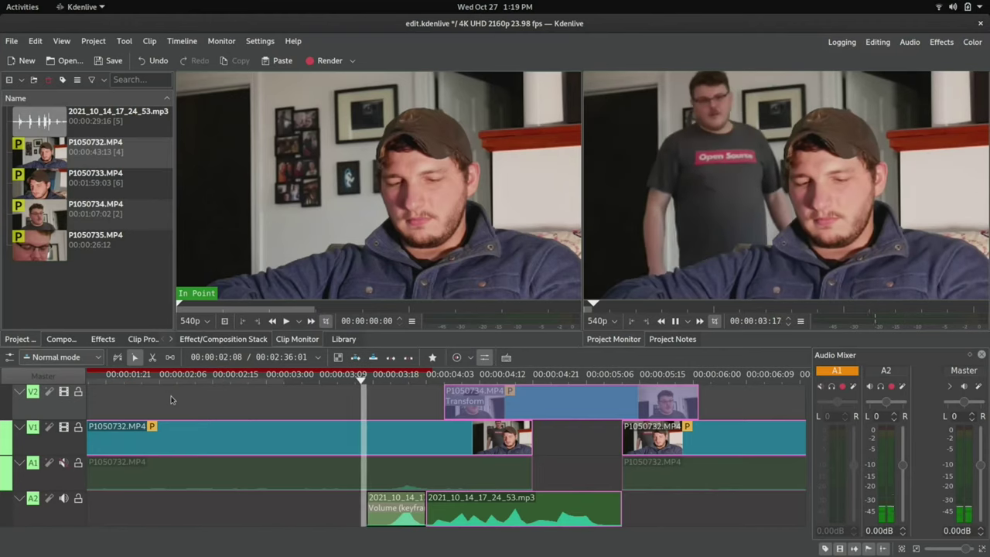
{"action": "key", "text": "space"}
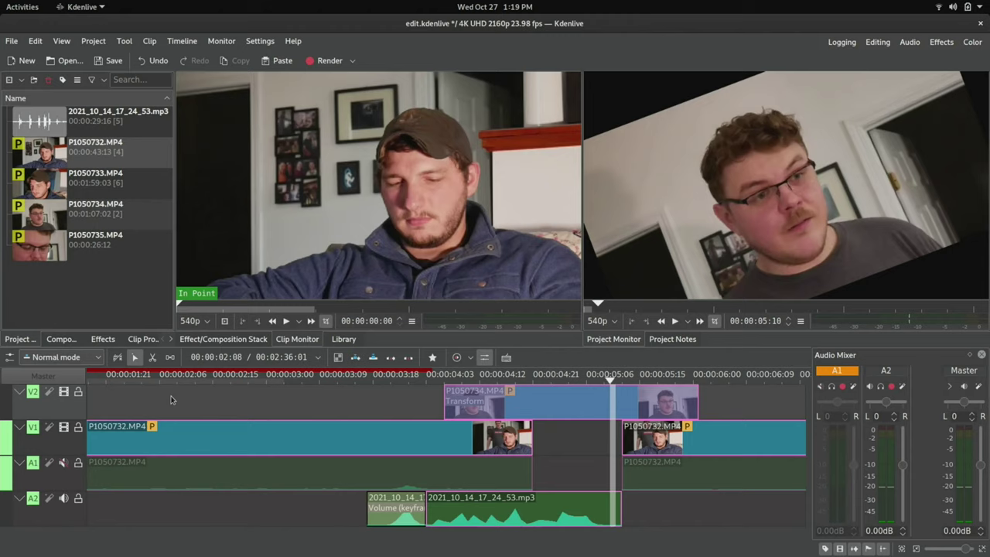
{"action": "left_click", "coordinate": [349, 376]}
{"action": "key", "text": "space"}
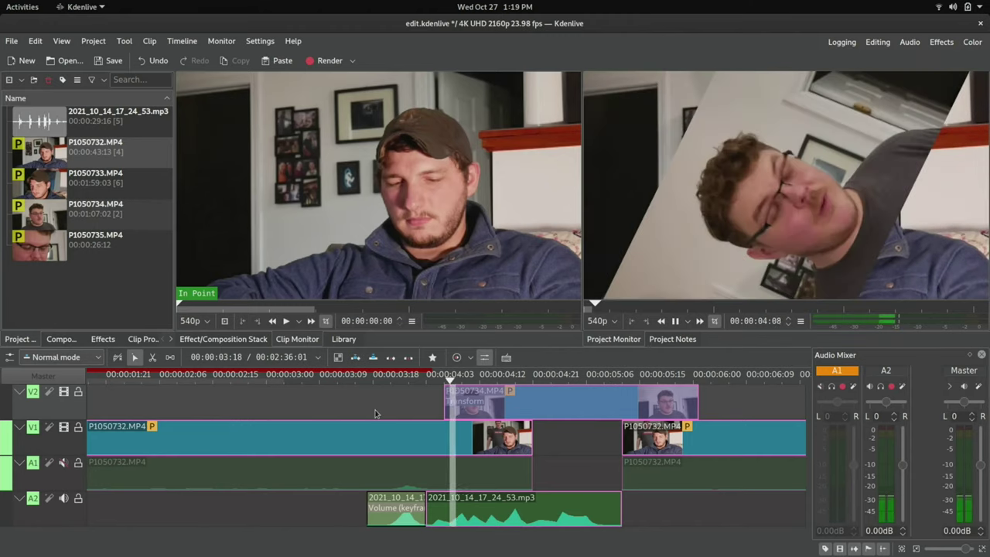
- Stop playback and delete the Transform effect from the P1050734.MP4 clip on V2
{"action": "key", "text": "space"}
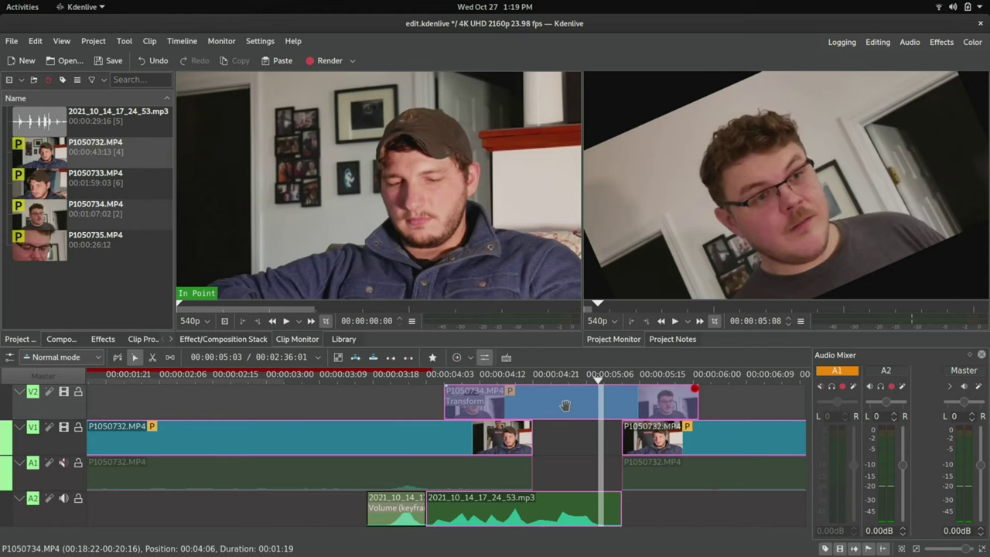
{"action": "left_click", "coordinate": [564, 405]}
{"action": "left_click", "coordinate": [570, 94]}
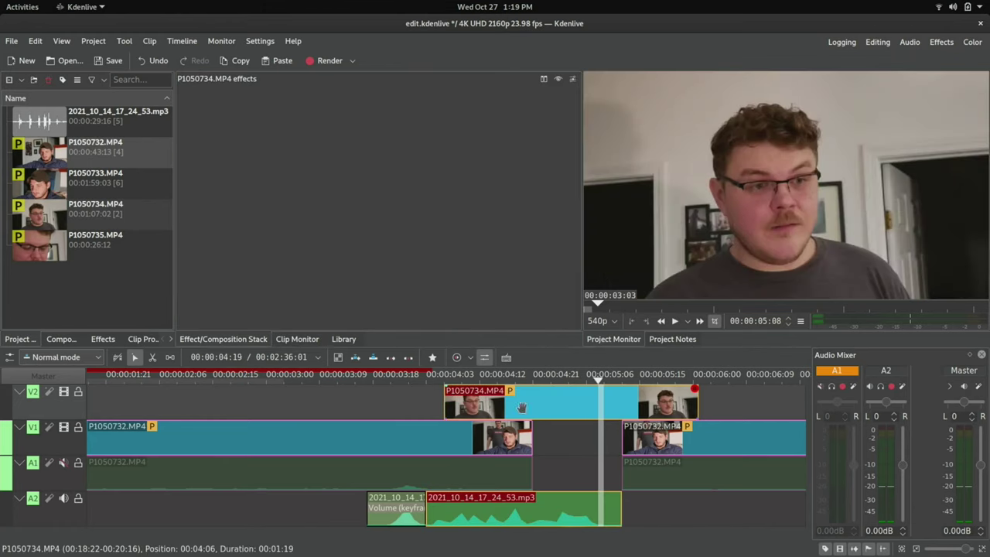
- Browse the clip's Insert an effect menu and close it without adding anything
{"action": "right_click", "coordinate": [527, 405]}
{"action": "mouse_move", "coordinate": [584, 389]}
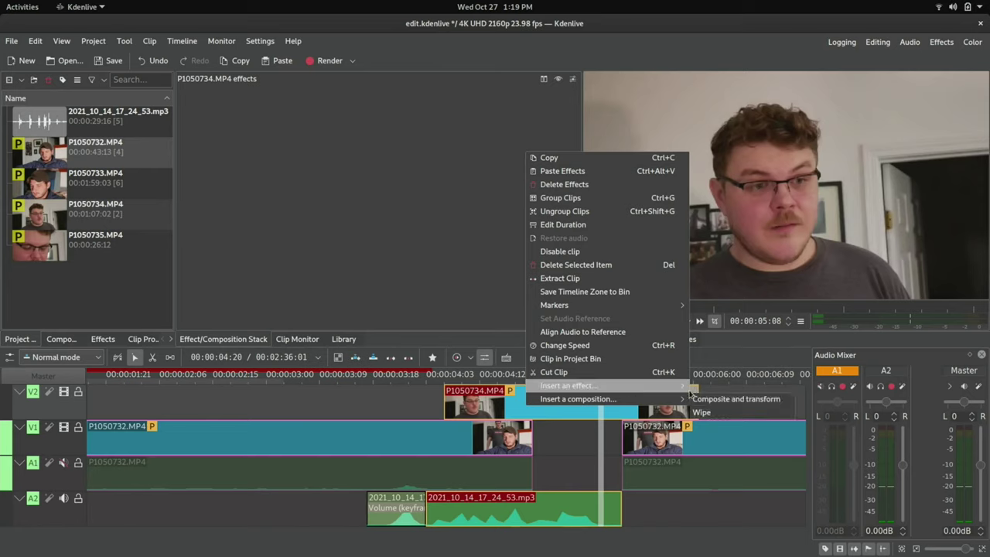
{"action": "mouse_move", "coordinate": [659, 399]}
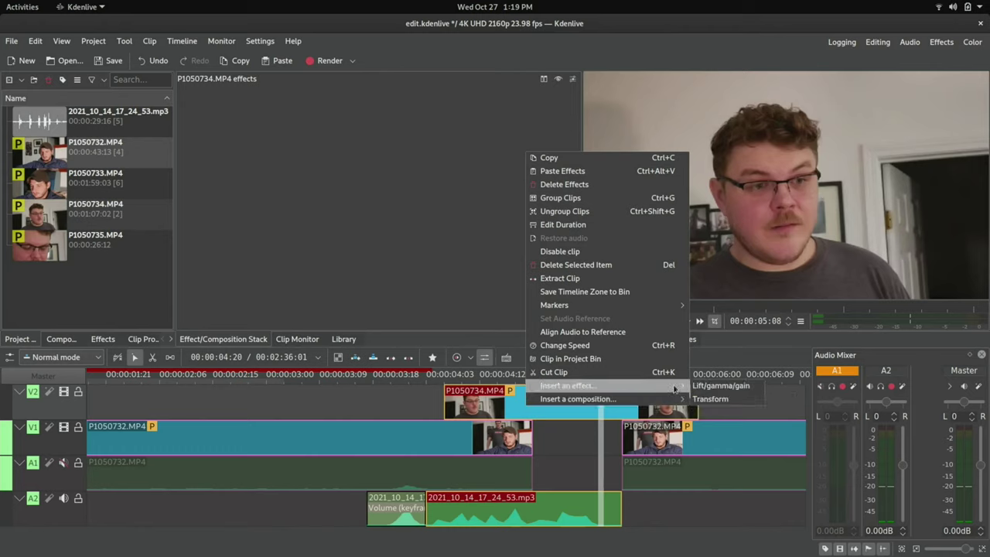
{"action": "mouse_move", "coordinate": [685, 385]}
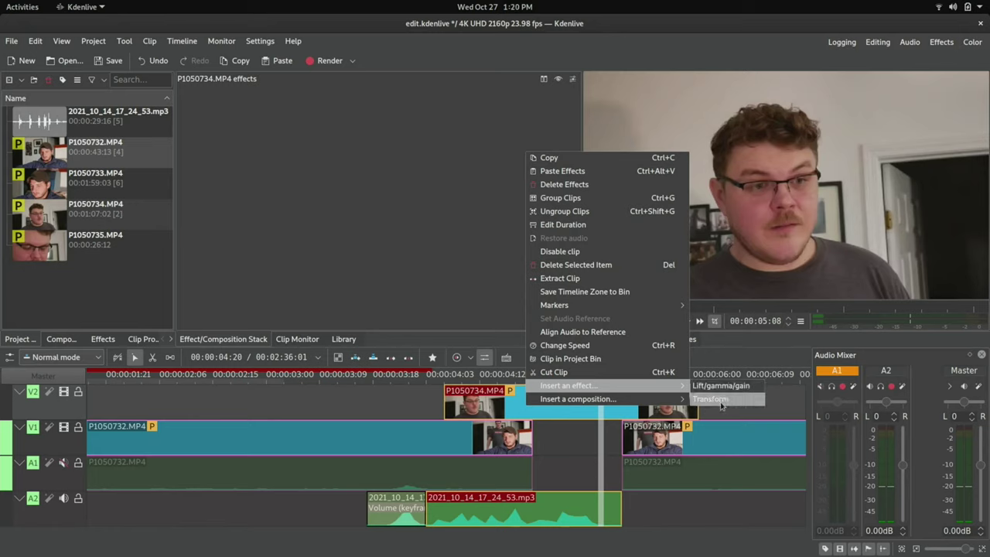
{"action": "key", "text": "Escape"}
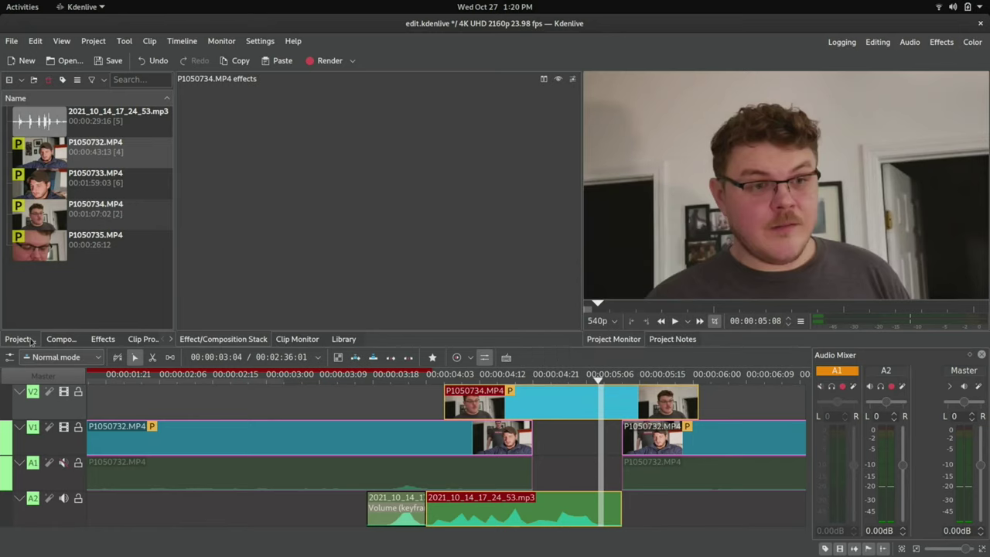
- Apply the Lens Correction effect to P1050734.MP4 on V2
{"action": "left_click", "coordinate": [103, 339]}
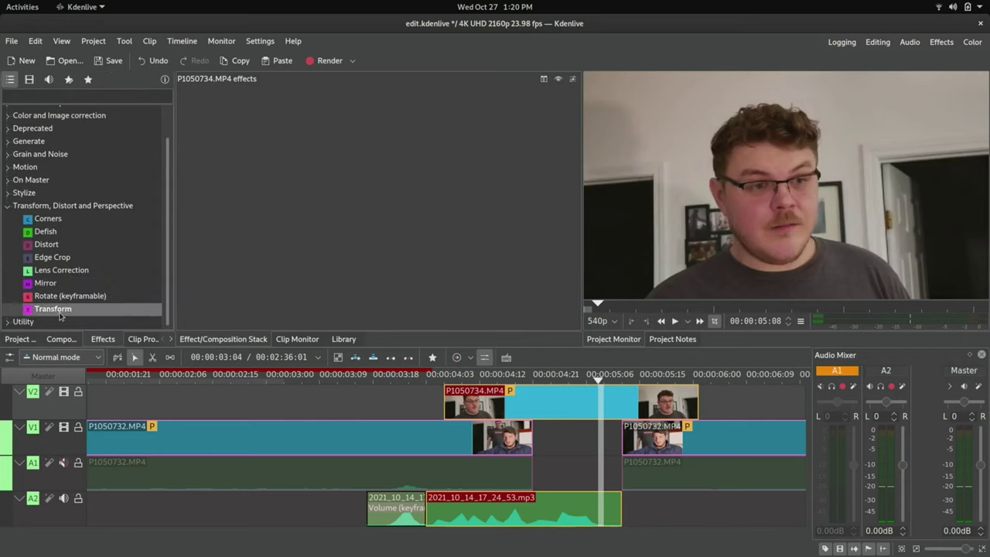
{"action": "left_click", "coordinate": [62, 296]}
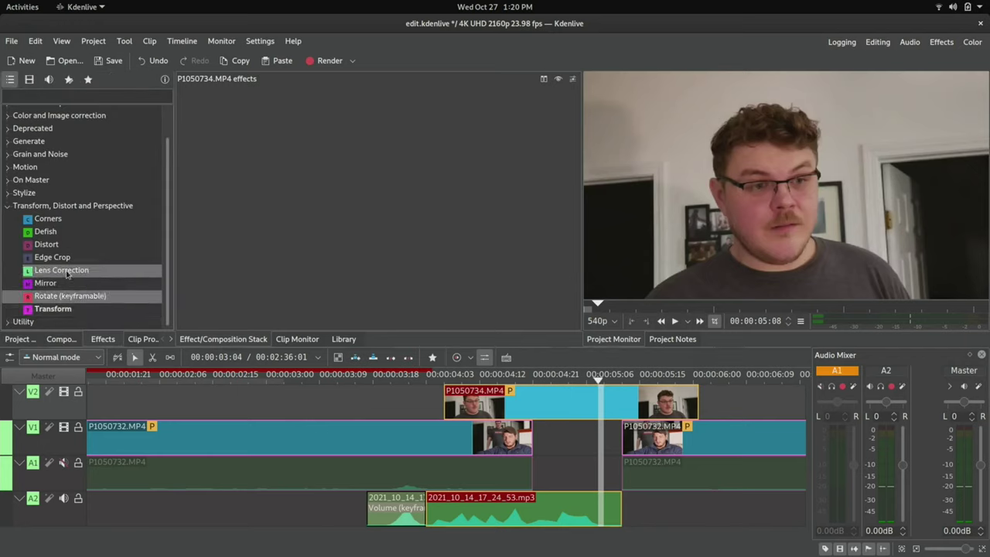
{"action": "left_click", "coordinate": [63, 272]}
{"action": "left_click_drag", "start_coordinate": [60, 273], "coordinate": [522, 392]}
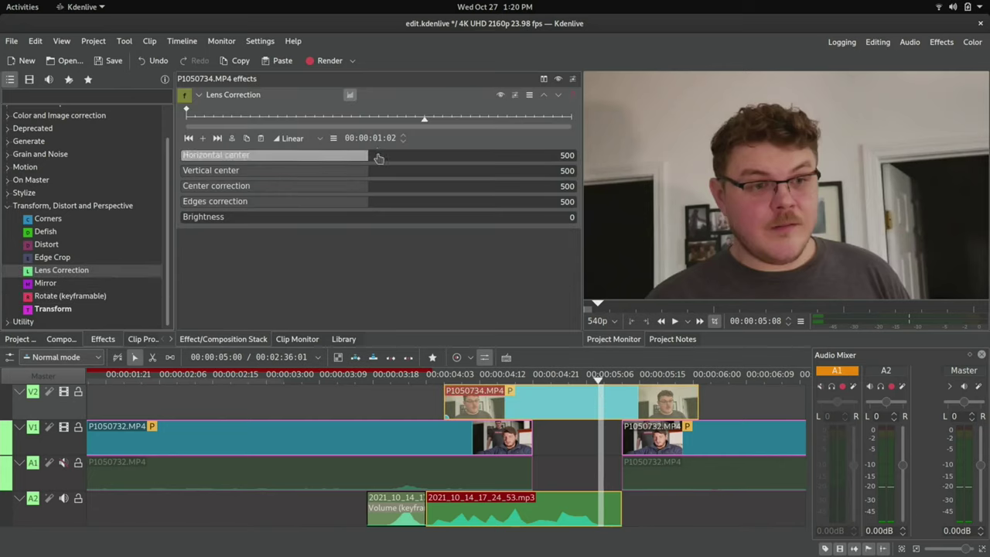
- Set Lens Correction centers 638/608, center correction 312, edges 635, brightness 483, then remove it
{"action": "left_click_drag", "start_coordinate": [371, 159], "coordinate": [300, 189]}
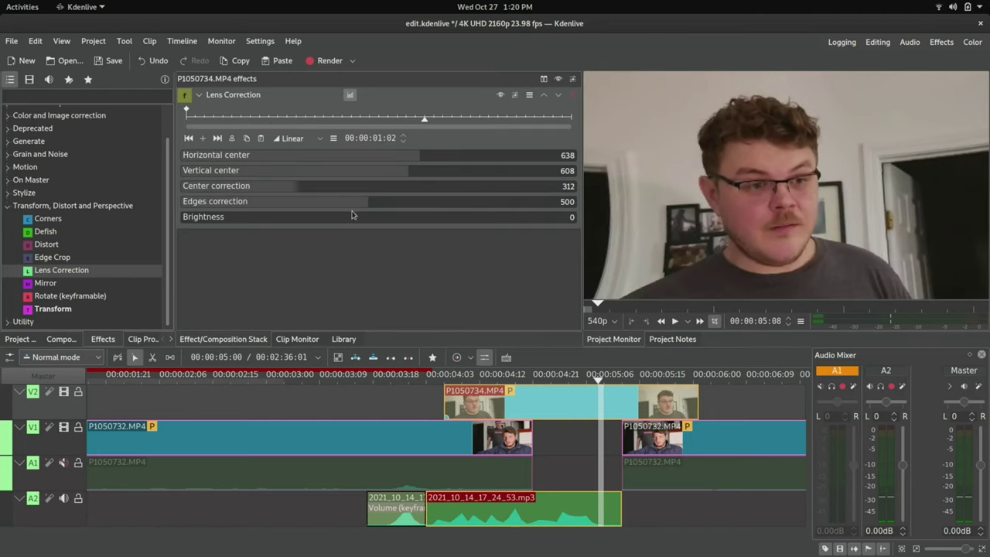
{"action": "left_click_drag", "start_coordinate": [361, 207], "coordinate": [416, 211]}
{"action": "left_click_drag", "start_coordinate": [307, 224], "coordinate": [360, 224]}
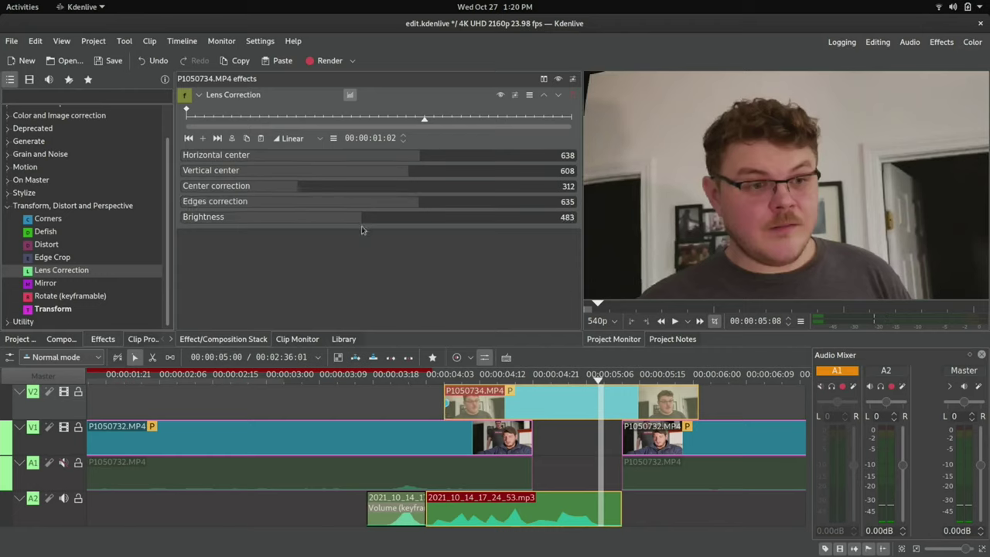
{"action": "left_click", "coordinate": [574, 97]}
- Apply the Alpha gradient effect from Alpha, Mask and Keying to P1050734.MP4
{"action": "scroll", "coordinate": [50, 189], "scroll_direction": "up", "scroll_amount": 5}
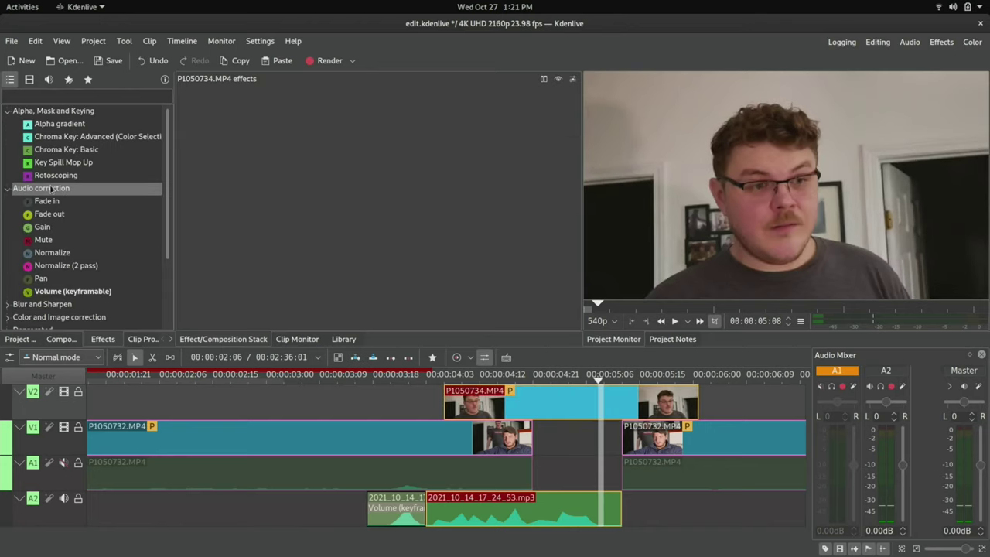
{"action": "left_click", "coordinate": [50, 190]}
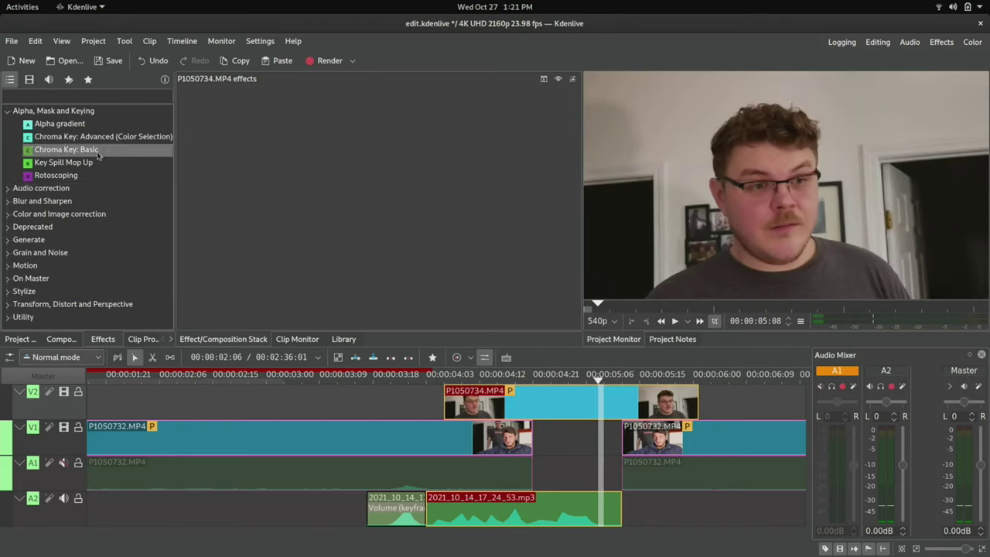
{"action": "left_click", "coordinate": [58, 124]}
{"action": "left_click_drag", "start_coordinate": [528, 401], "coordinate": [529, 402]}
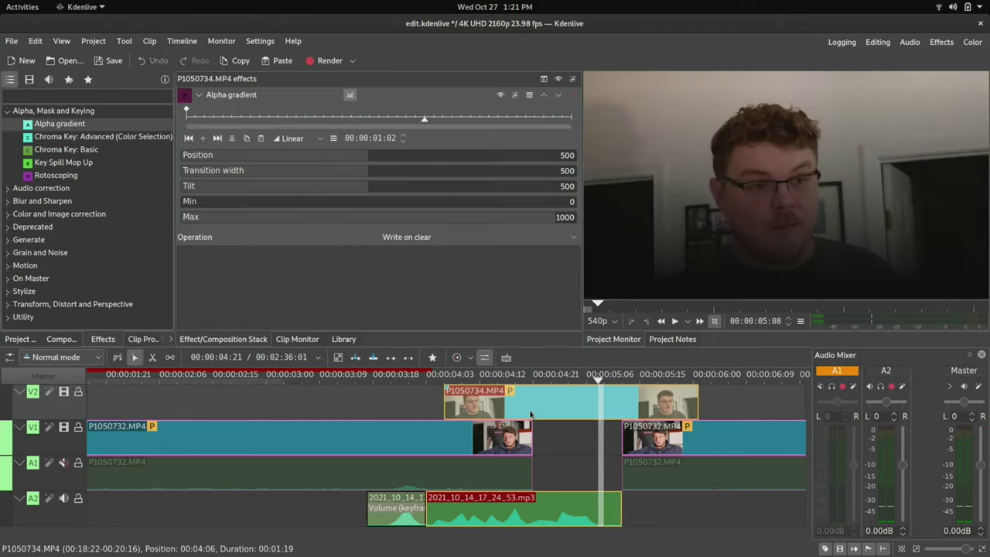
- Set the Alpha gradient to Position 651, Transition width 125 and Tilt 825, with Min 0 and Max 1000
{"action": "left_click", "coordinate": [397, 157]}
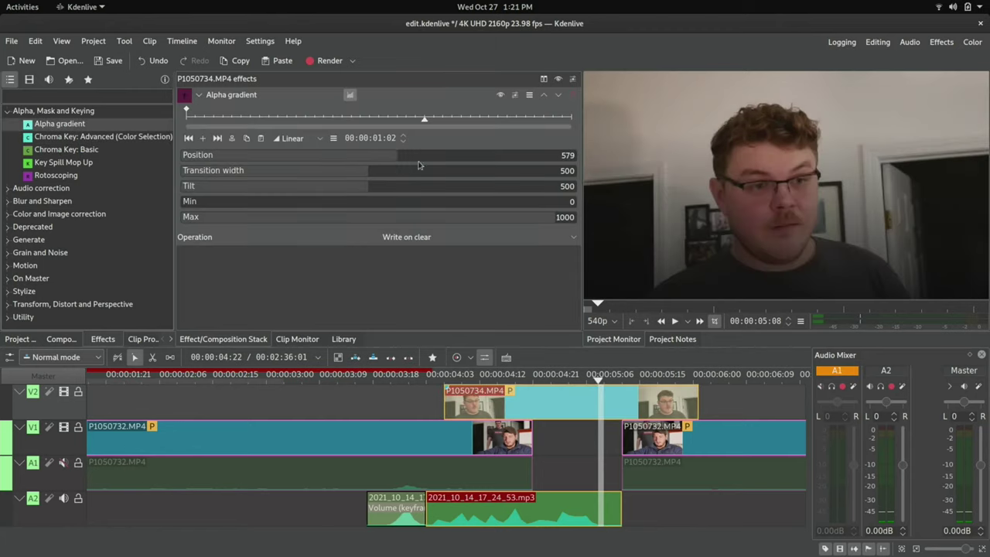
{"action": "left_click_drag", "start_coordinate": [370, 195], "coordinate": [490, 188]}
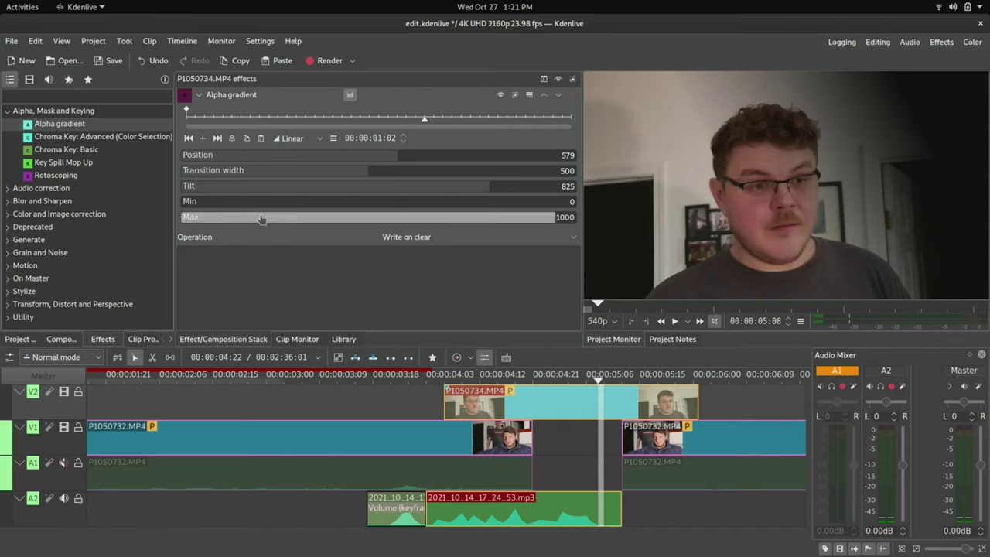
{"action": "left_click_drag", "start_coordinate": [195, 203], "coordinate": [341, 204]}
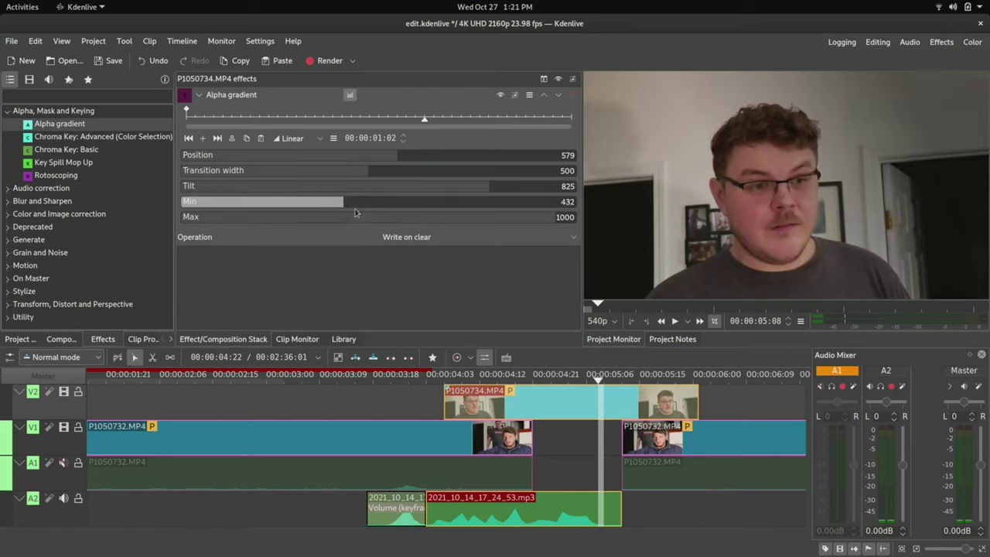
{"action": "left_click_drag", "start_coordinate": [520, 219], "coordinate": [580, 220]}
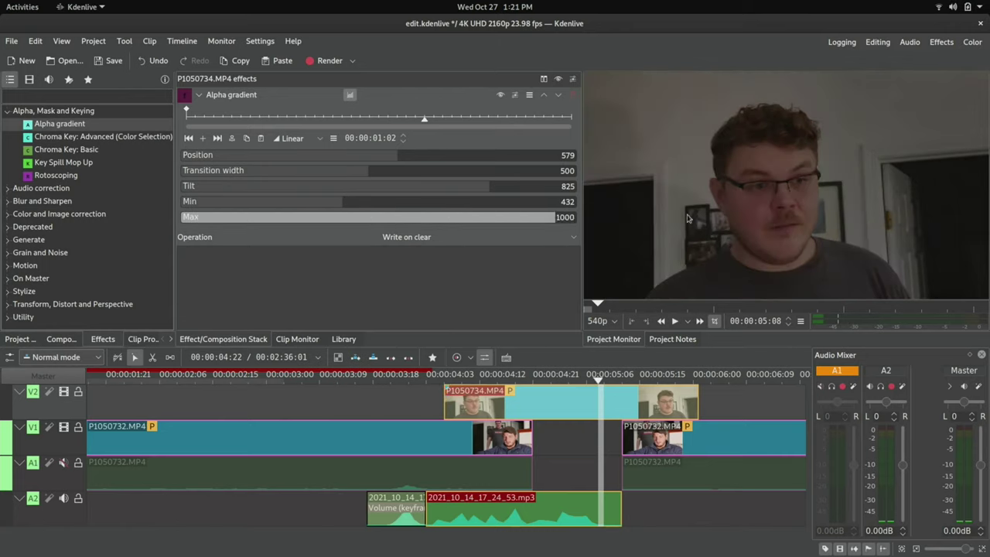
{"action": "left_click_drag", "start_coordinate": [332, 204], "coordinate": [173, 219]}
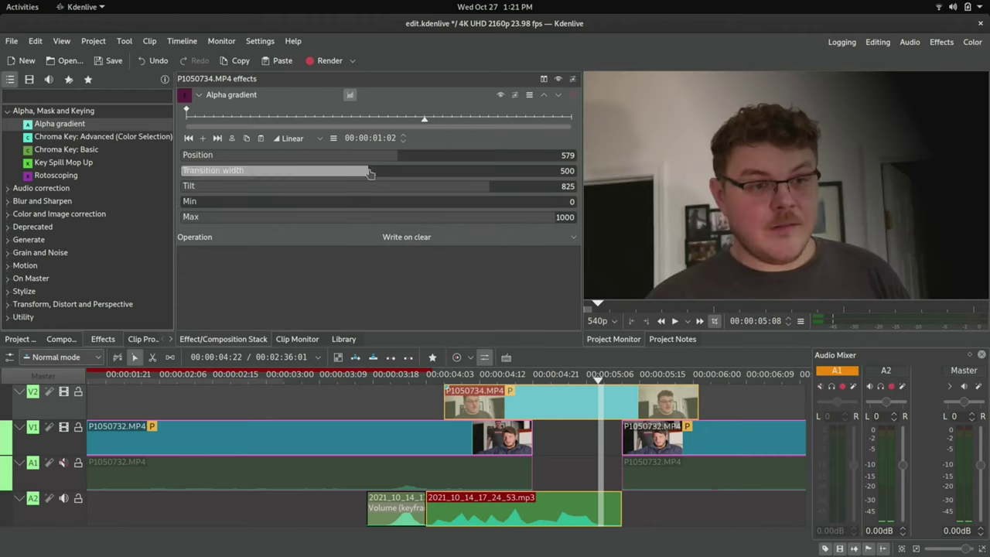
{"action": "left_click_drag", "start_coordinate": [372, 175], "coordinate": [235, 191]}
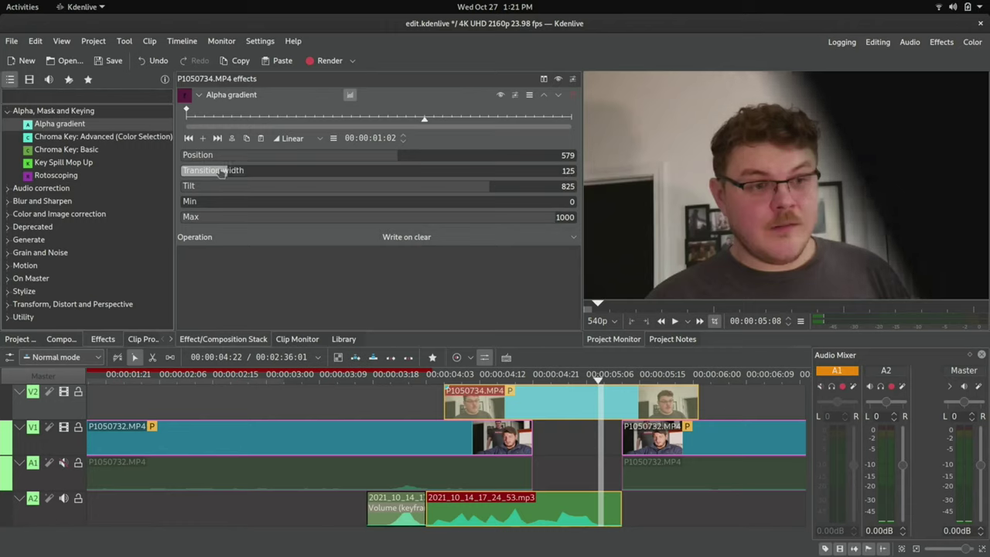
{"action": "left_click_drag", "start_coordinate": [407, 159], "coordinate": [425, 158]}
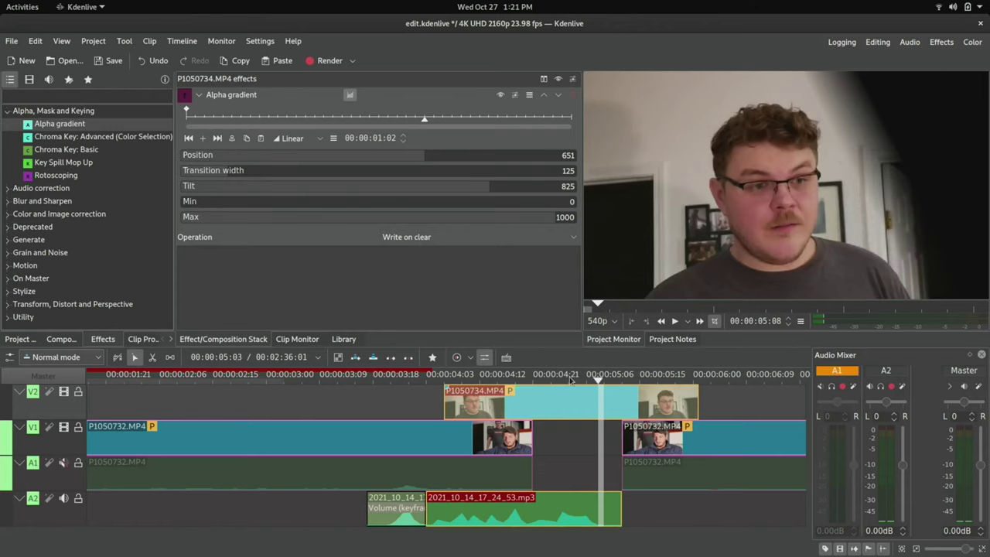
{"action": "left_click_drag", "start_coordinate": [608, 378], "coordinate": [634, 377]}
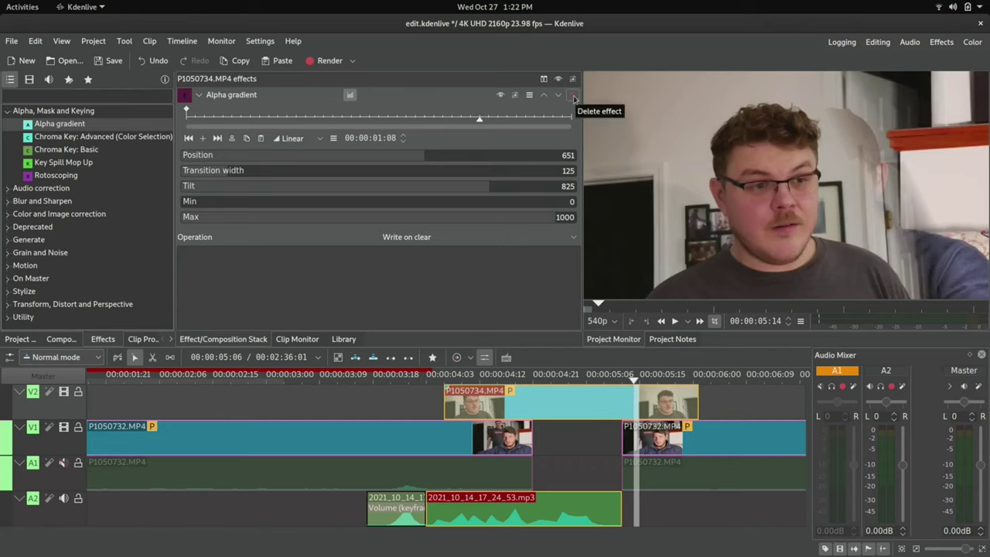
- Replace the Alpha gradient on P1050734.MP4 with a Rotoscoping effect
{"action": "left_click", "coordinate": [573, 96]}
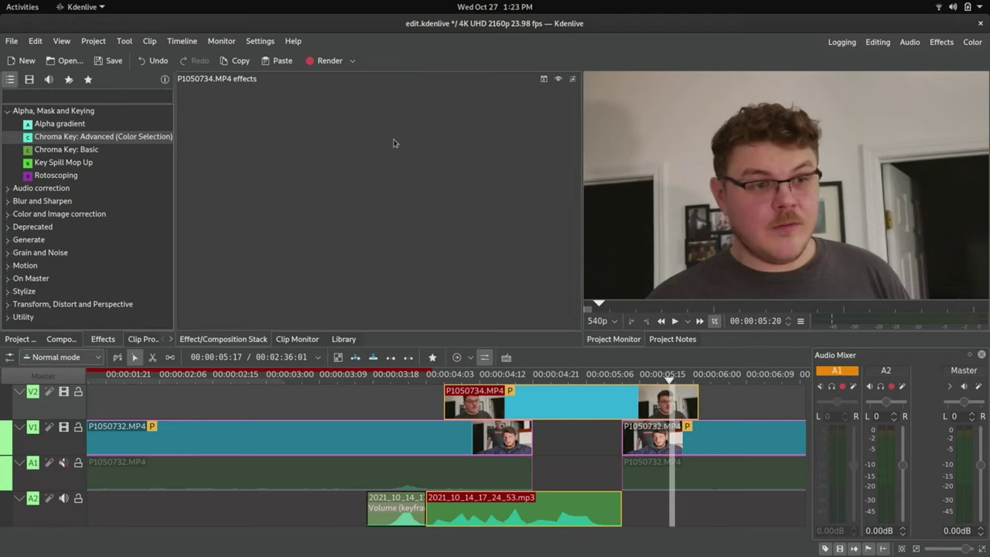
{"action": "left_click", "coordinate": [55, 175]}
{"action": "left_click_drag", "start_coordinate": [54, 182], "coordinate": [339, 225]}
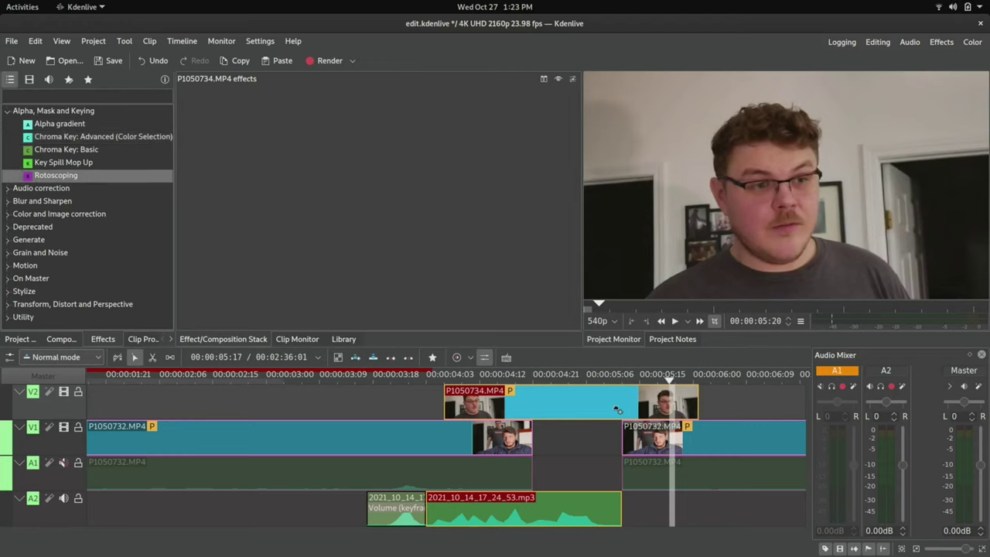
{"action": "left_click_drag", "start_coordinate": [617, 410], "coordinate": [618, 410]}
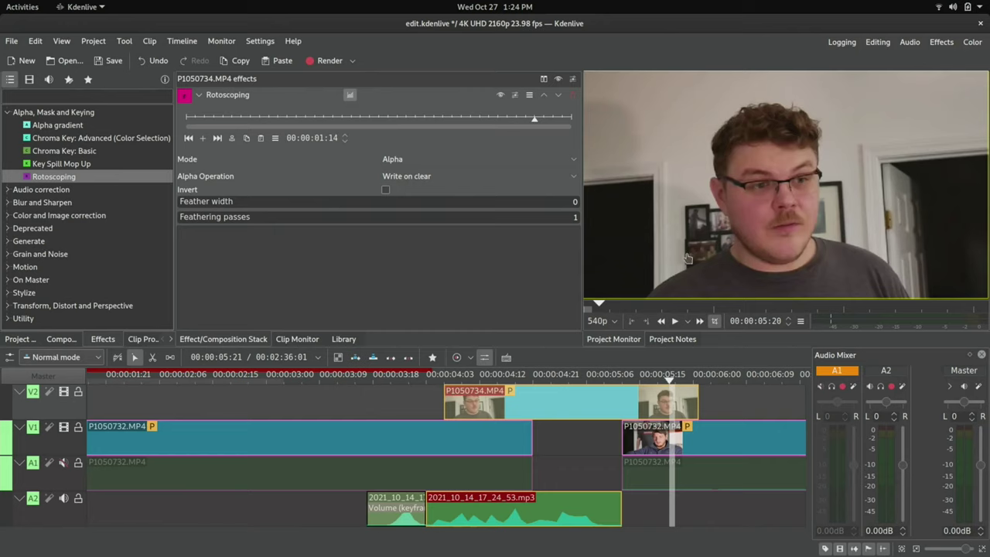
- Place four mask points tracing around the man's shoulders and up to the top of his head
{"action": "left_click", "coordinate": [648, 297]}
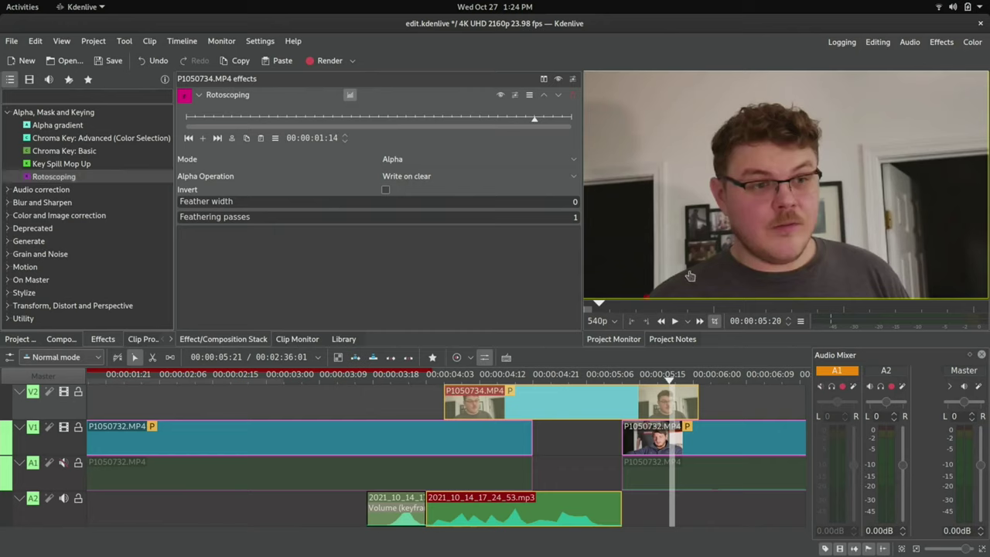
{"action": "left_click", "coordinate": [680, 273]}
{"action": "left_click", "coordinate": [722, 254]}
{"action": "left_click", "coordinate": [750, 110]}
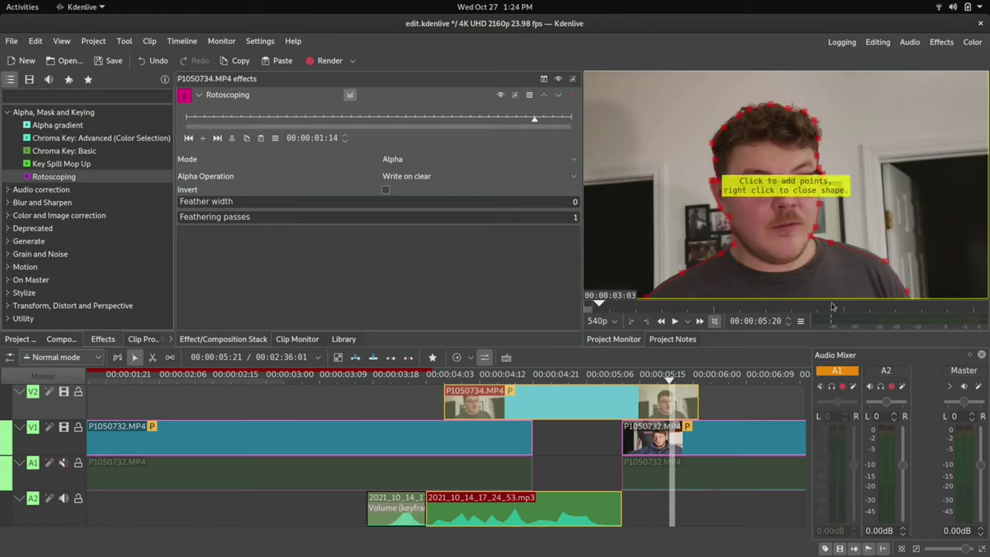
- At 00:00:04:12, reshape the rotoscoping outline near the man's hair
{"action": "scroll", "coordinate": [789, 272], "scroll_direction": "up", "scroll_amount": 4}
{"action": "scroll", "coordinate": [774, 295], "scroll_direction": "up", "scroll_amount": 2}
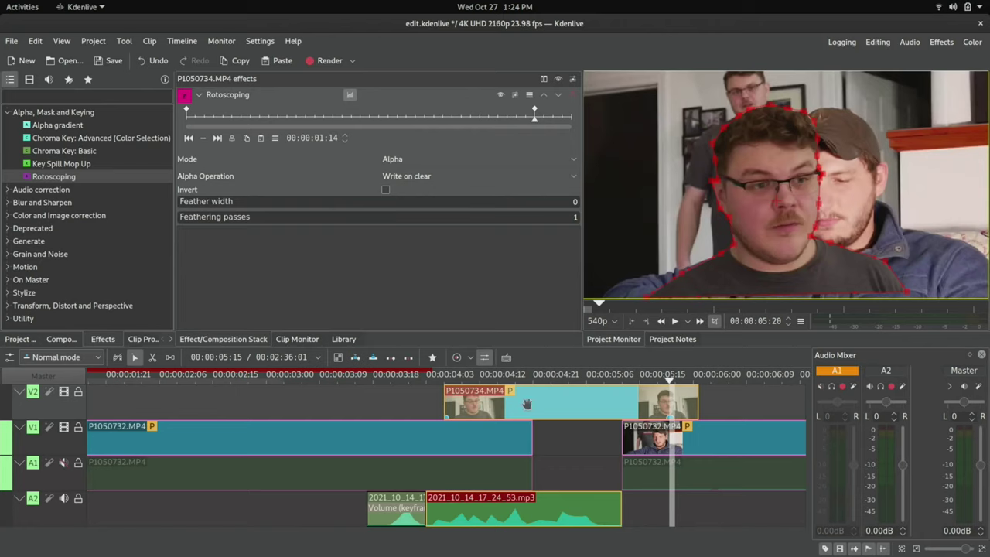
{"action": "left_click", "coordinate": [491, 377]}
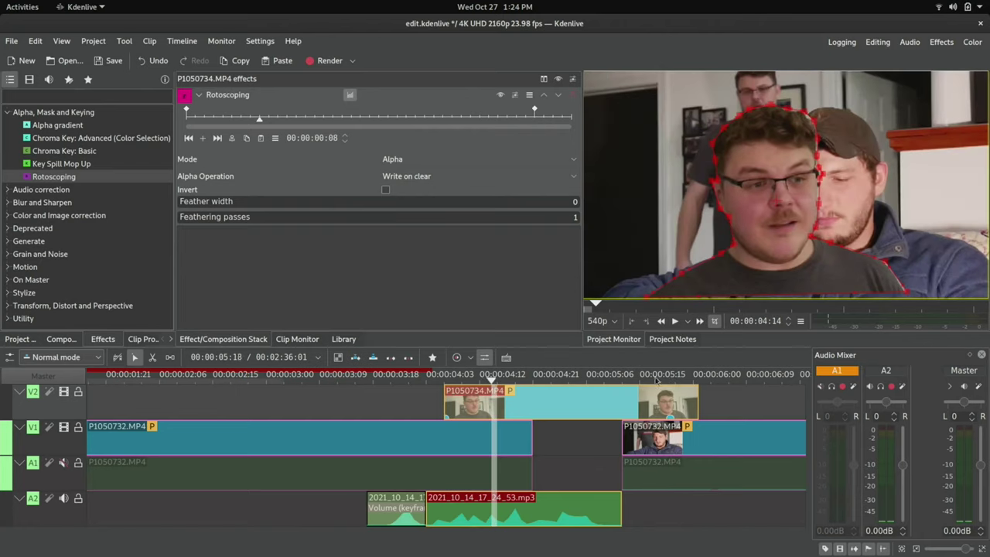
{"action": "mouse_move", "coordinate": [657, 379]}
{"action": "left_mouse_down"}
{"action": "mouse_move", "coordinate": [551, 378]}
{"action": "mouse_move", "coordinate": [676, 376]}
{"action": "left_mouse_up"}
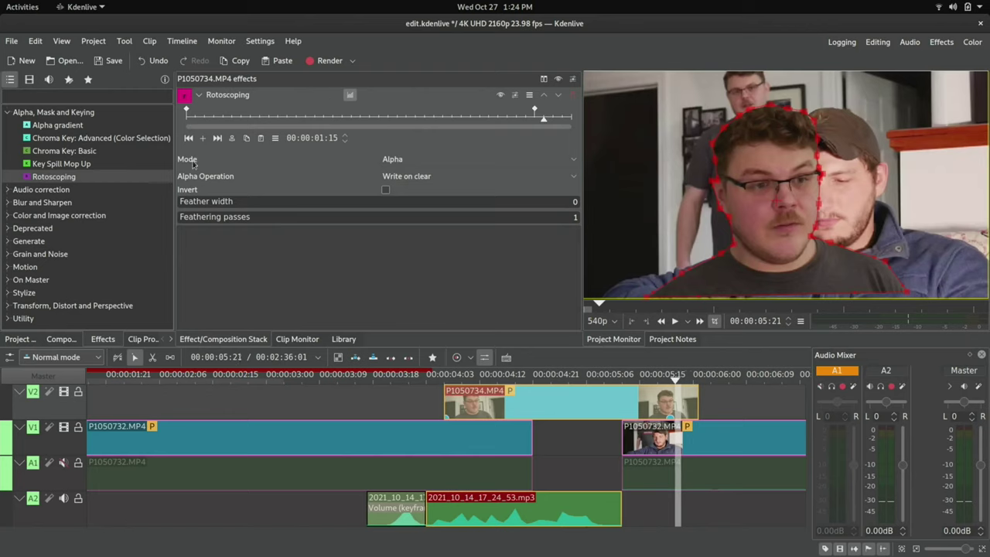
{"action": "left_click", "coordinate": [203, 138]}
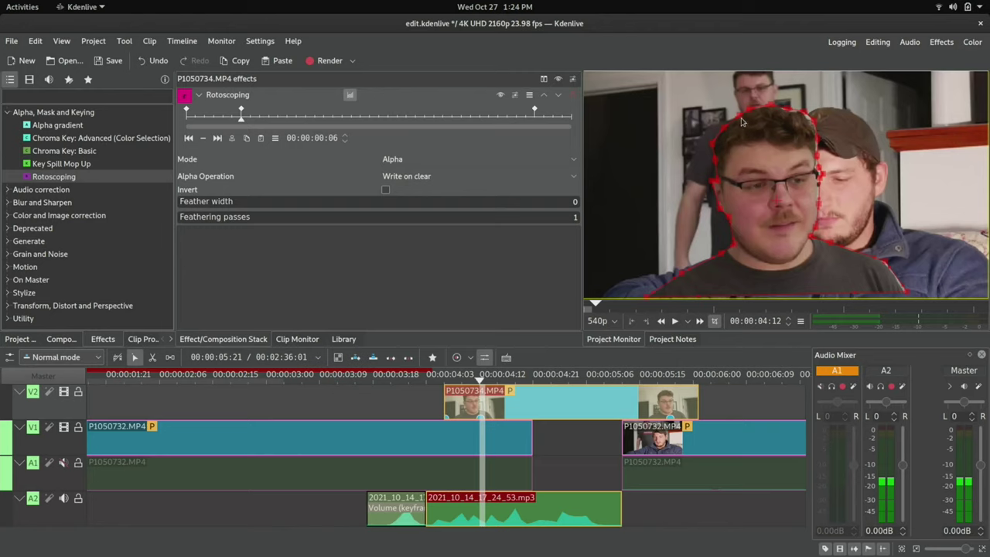
{"action": "left_click_drag", "start_coordinate": [739, 116], "coordinate": [710, 186]}
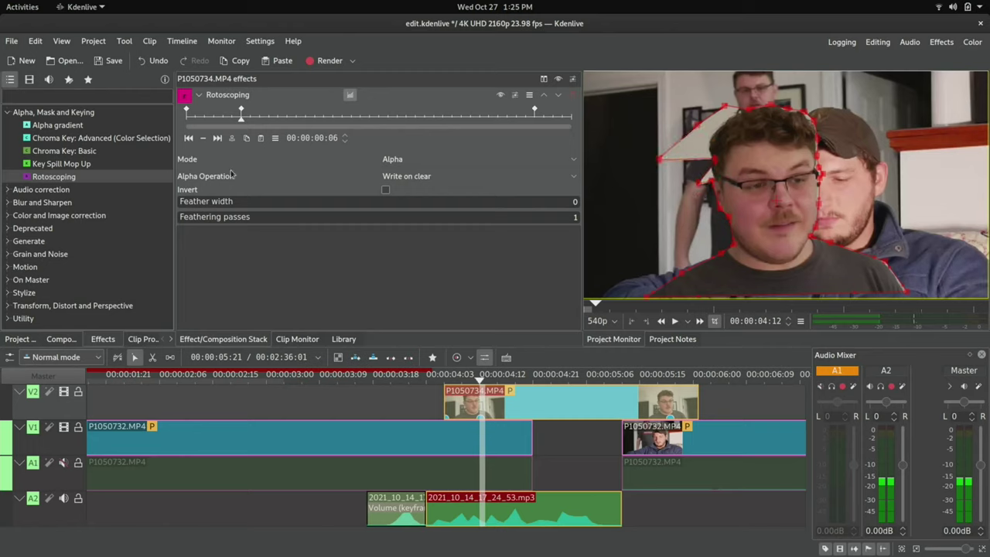
- Step through the rotoscoping keyframes and return the playhead to the clip's start
{"action": "mouse_move", "coordinate": [228, 125]}
{"action": "left_mouse_down"}
{"action": "mouse_move", "coordinate": [192, 117]}
{"action": "mouse_move", "coordinate": [569, 124]}
{"action": "mouse_move", "coordinate": [241, 117]}
{"action": "left_mouse_up"}
{"action": "left_click", "coordinate": [248, 138]}
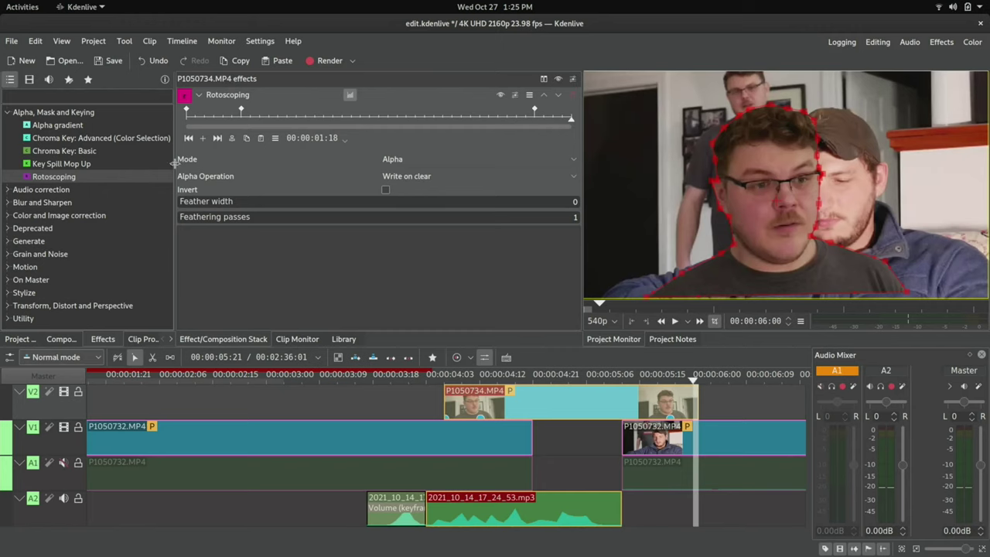
{"action": "left_click", "coordinate": [188, 139]}
{"action": "left_click", "coordinate": [188, 139]}
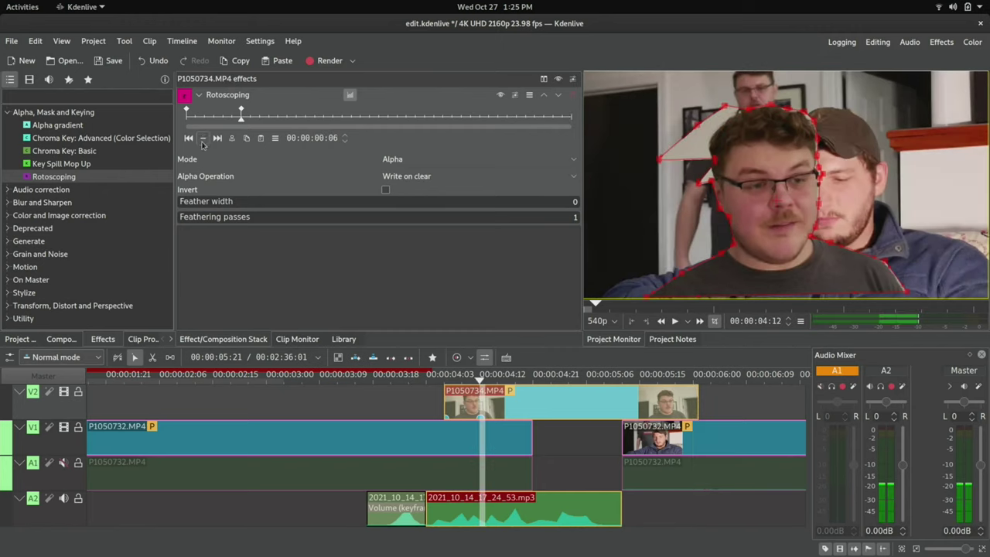
- Swap Rotoscoping for Edge Crop, cropping 175 px bottom, 5 right and 148 top
{"action": "left_click", "coordinate": [570, 94]}
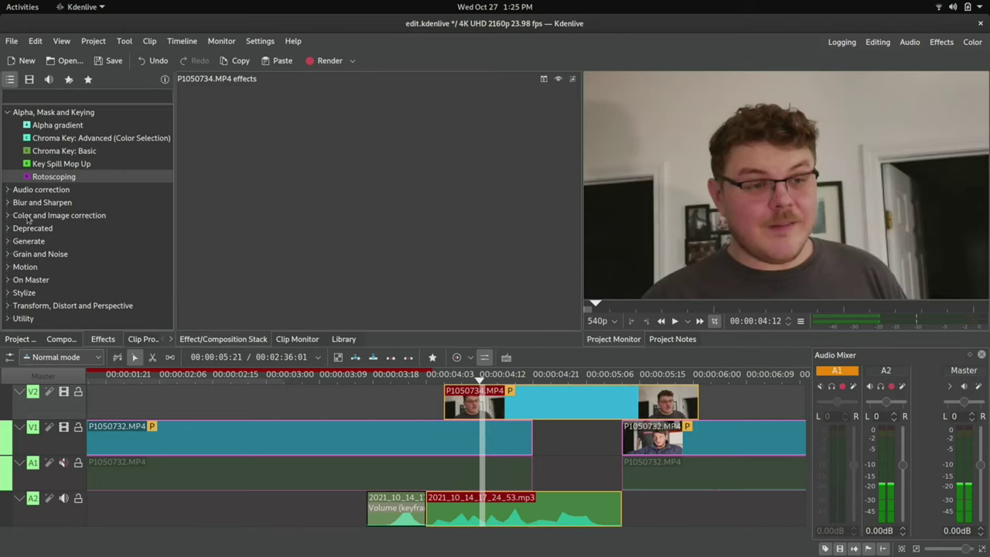
{"action": "left_click", "coordinate": [8, 113]}
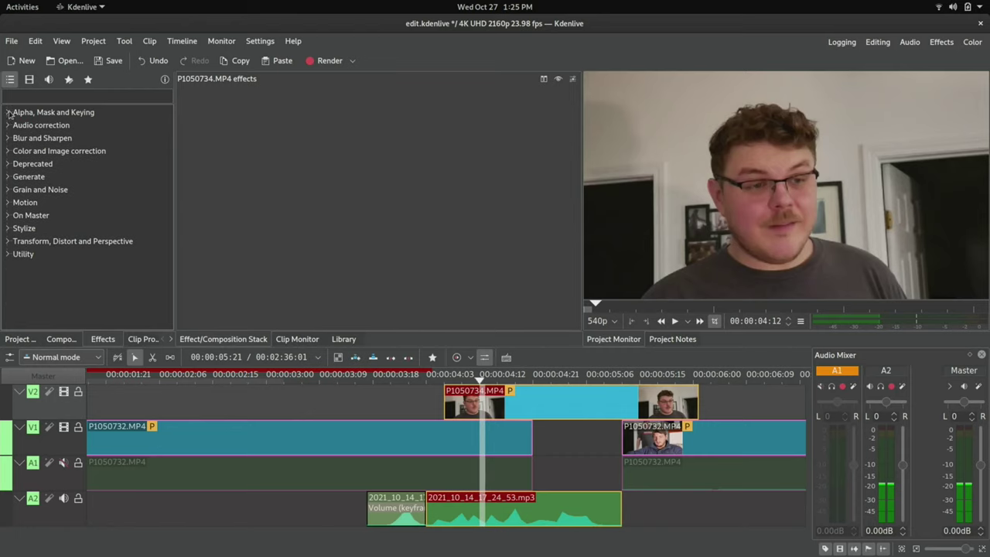
{"action": "left_click", "coordinate": [8, 242]}
{"action": "scroll", "coordinate": [31, 244], "scroll_direction": "down", "scroll_amount": 1}
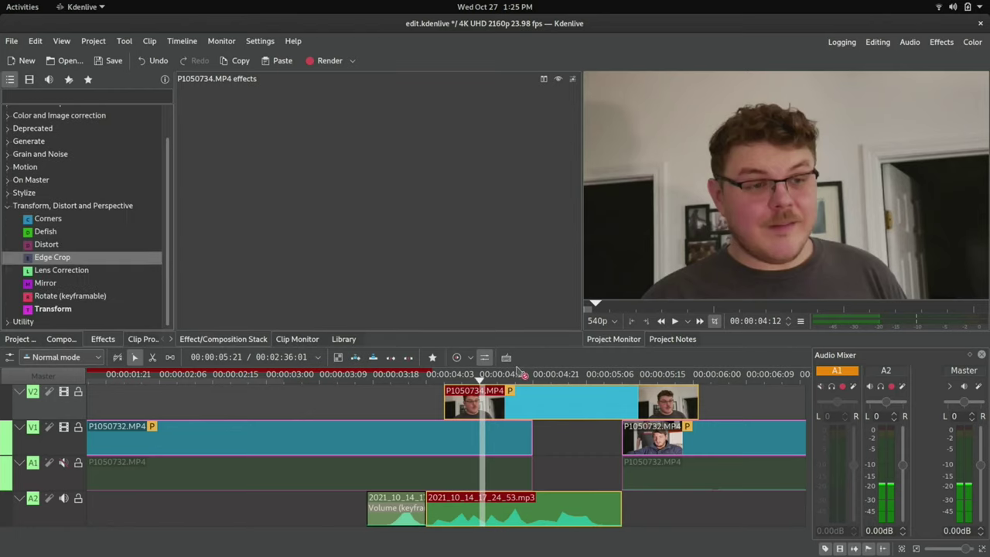
{"action": "left_click_drag", "start_coordinate": [536, 397], "coordinate": [533, 399]}
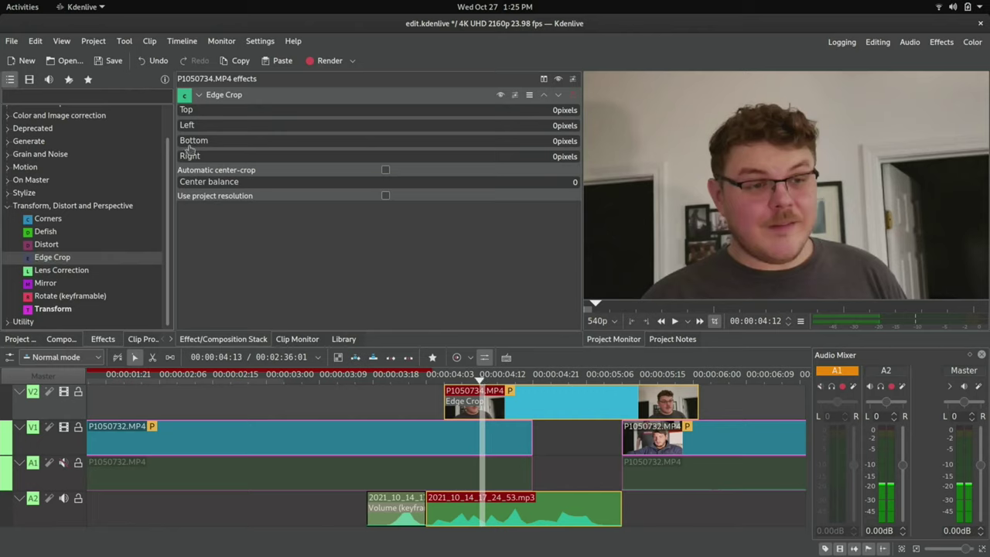
{"action": "mouse_move", "coordinate": [190, 146]}
{"action": "left_mouse_down"}
{"action": "mouse_move", "coordinate": [228, 142]}
{"action": "mouse_move", "coordinate": [191, 142]}
{"action": "mouse_move", "coordinate": [218, 122]}
{"action": "mouse_move", "coordinate": [179, 127]}
{"action": "mouse_move", "coordinate": [212, 158]}
{"action": "mouse_move", "coordinate": [186, 159]}
{"action": "left_mouse_up"}
{"action": "left_click_drag", "start_coordinate": [192, 112], "coordinate": [83, 124]}
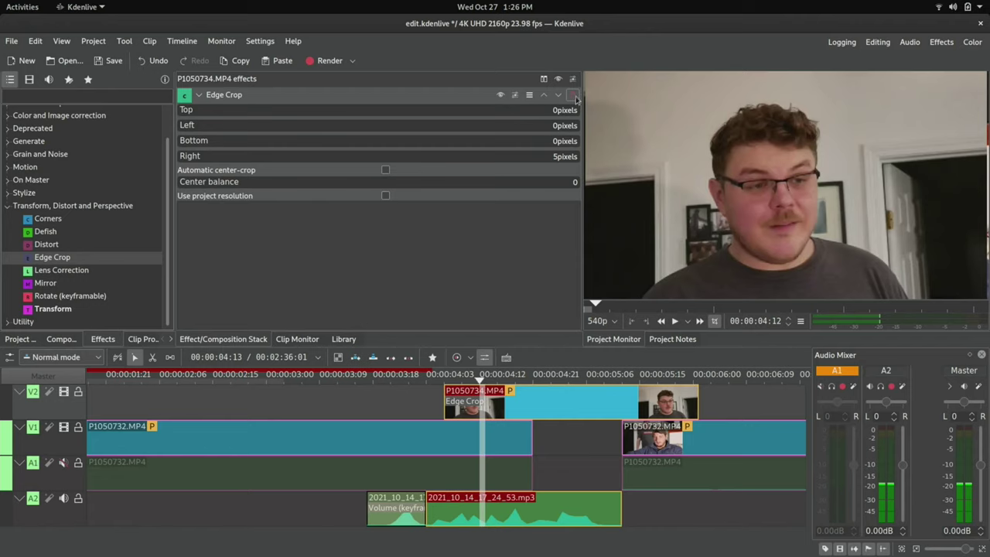
- Remove Edge Crop and try a Mirror effect on P1050734 instead
{"action": "left_click", "coordinate": [575, 98]}
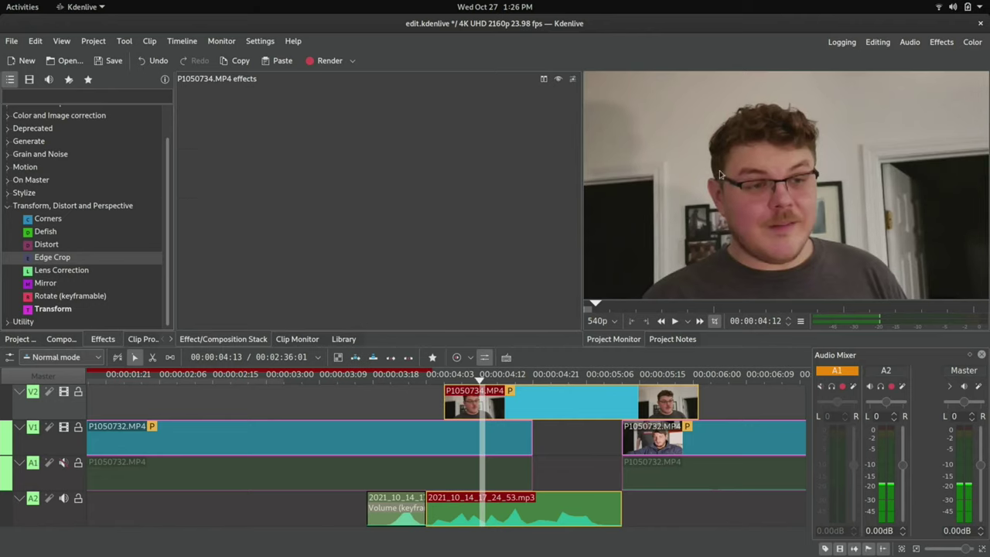
{"action": "left_click_drag", "start_coordinate": [531, 414], "coordinate": [530, 410]}
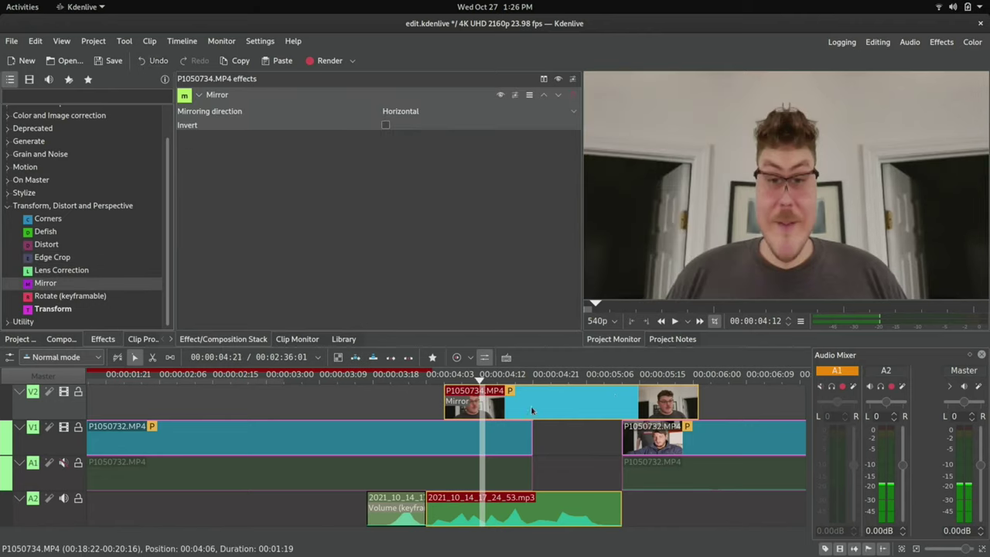
{"action": "left_click_drag", "start_coordinate": [480, 376], "coordinate": [516, 378]}
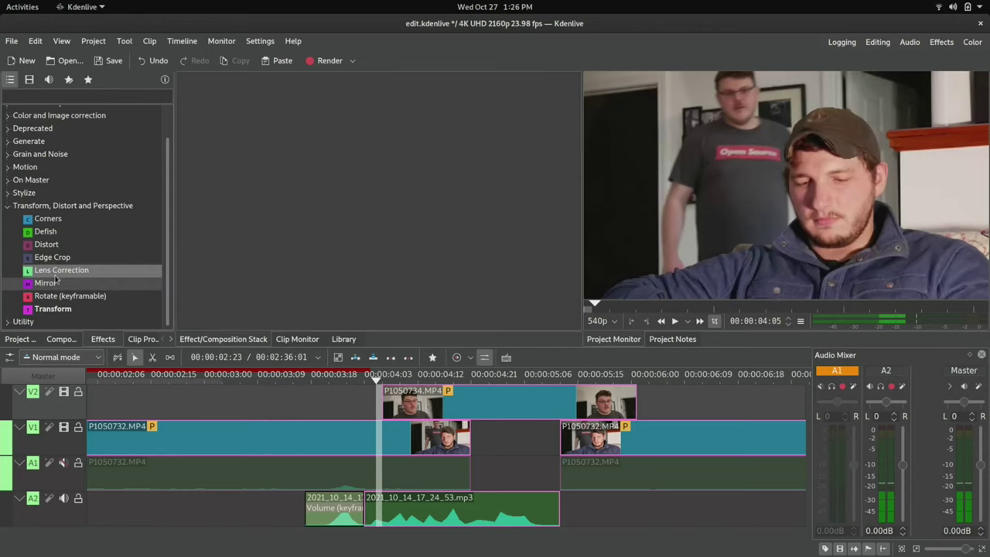
- Add a Transform to clip P1050734 with Rotation set to -28
{"action": "left_click_drag", "start_coordinate": [45, 283], "coordinate": [413, 390]}
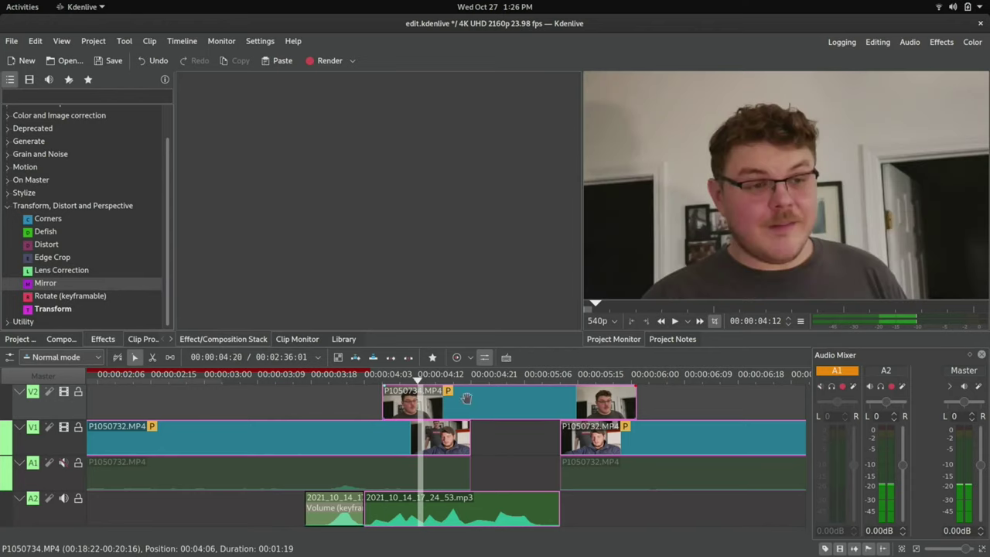
{"action": "scroll", "coordinate": [534, 395], "scroll_direction": "down", "scroll_amount": 3}
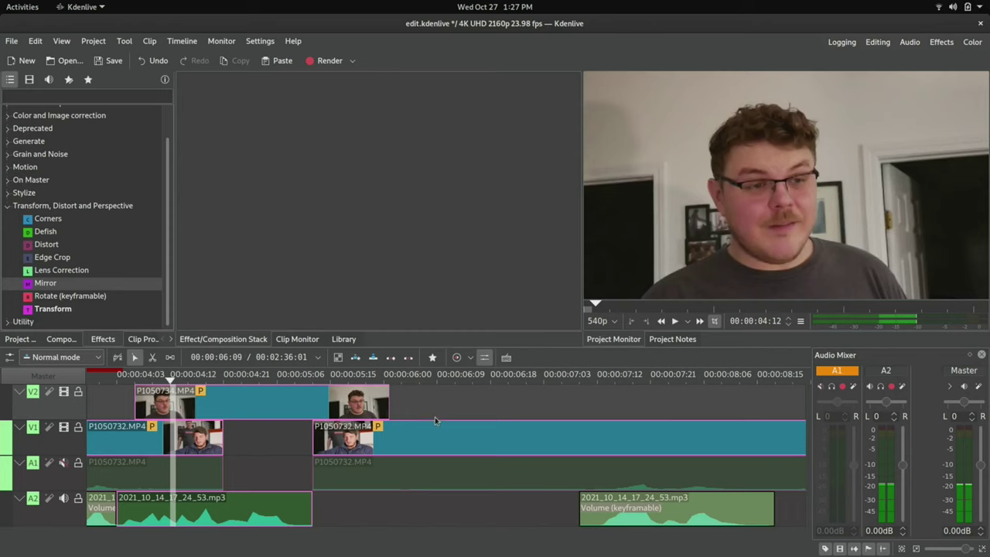
{"action": "scroll", "coordinate": [436, 420], "scroll_direction": "down", "scroll_amount": 2}
{"action": "scroll", "coordinate": [445, 406], "scroll_direction": "up", "scroll_amount": 3}
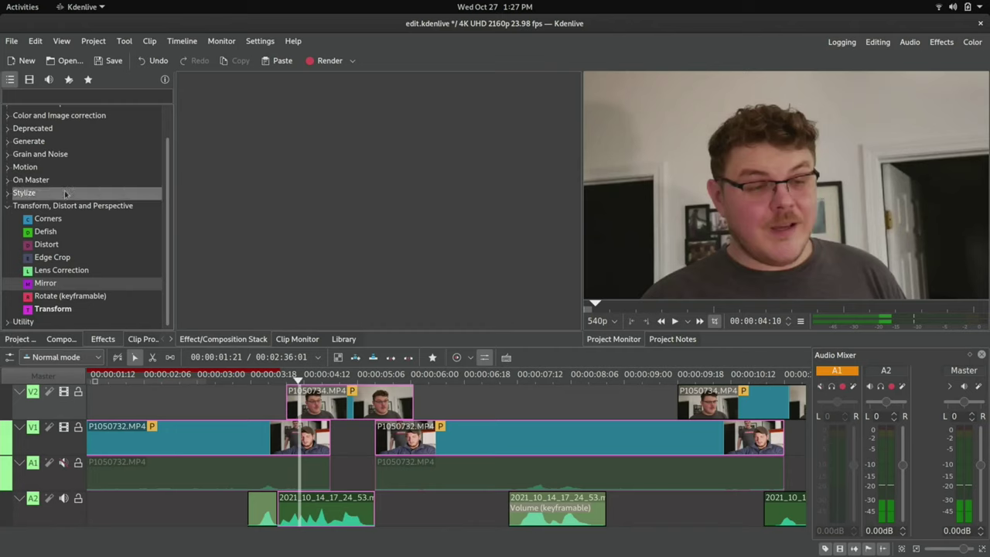
{"action": "left_click_drag", "start_coordinate": [46, 308], "coordinate": [434, 393]}
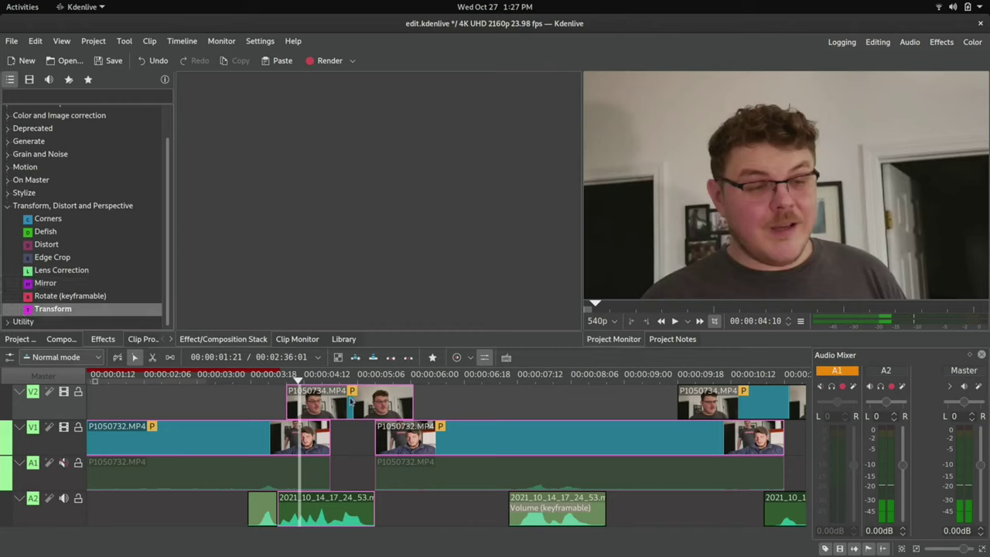
{"action": "left_click_drag", "start_coordinate": [351, 399], "coordinate": [352, 399]}
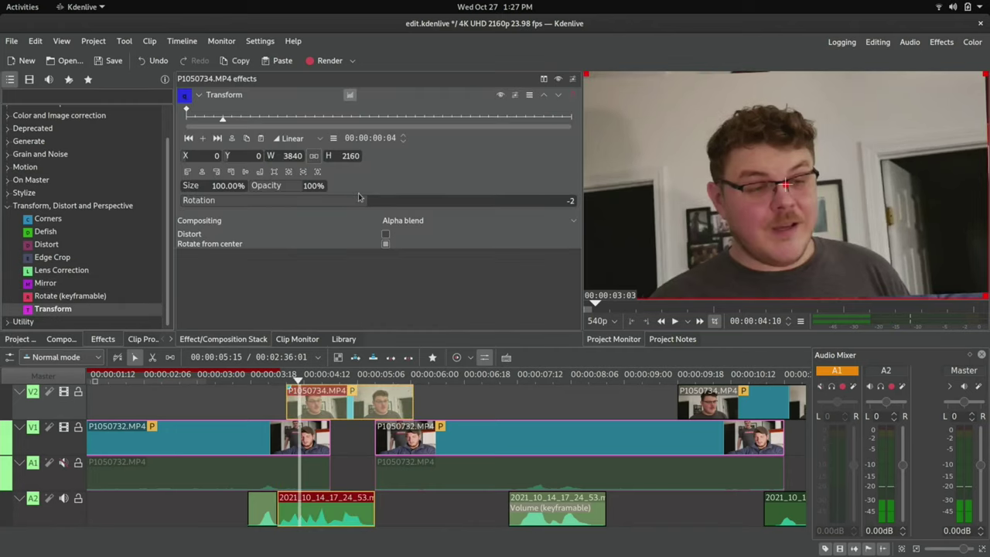
{"action": "left_click_drag", "start_coordinate": [358, 198], "coordinate": [378, 200]}
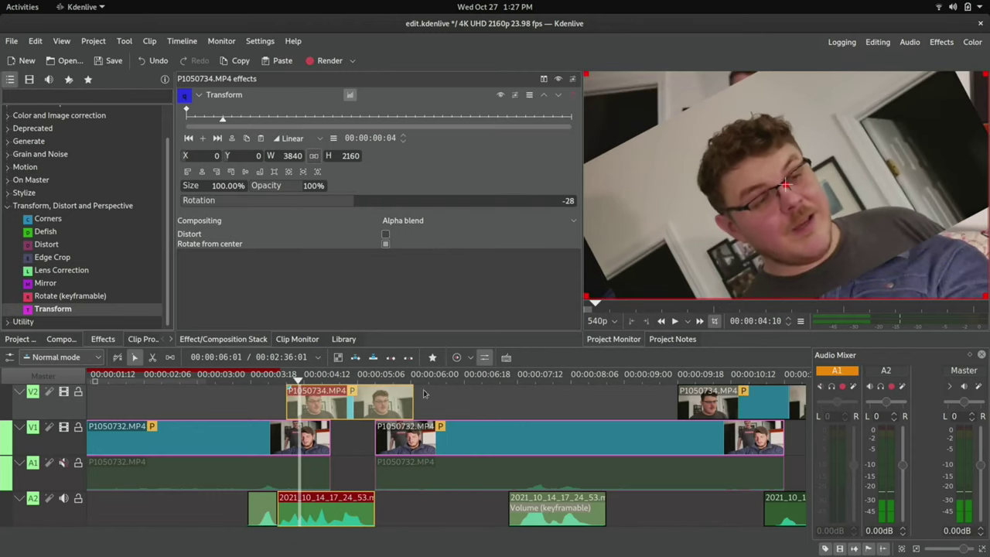
- Copy the Transform onto the later V2 clip, then remove it from that clip again
{"action": "scroll", "coordinate": [450, 397], "scroll_direction": "down", "scroll_amount": 3}
{"action": "scroll", "coordinate": [450, 396], "scroll_direction": "up", "scroll_amount": 3}
{"action": "right_click", "coordinate": [361, 400]}
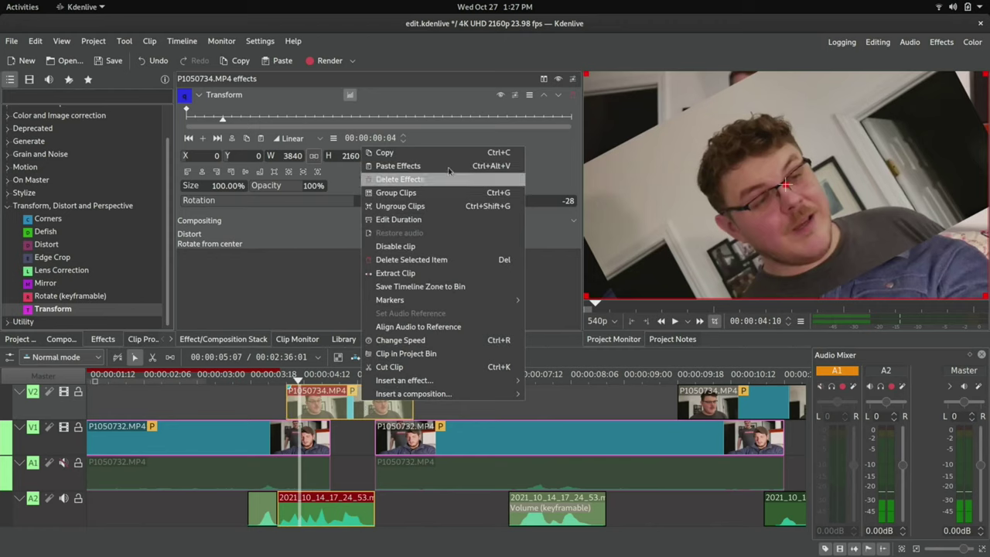
{"action": "left_click", "coordinate": [385, 153]}
{"action": "right_click", "coordinate": [695, 394]}
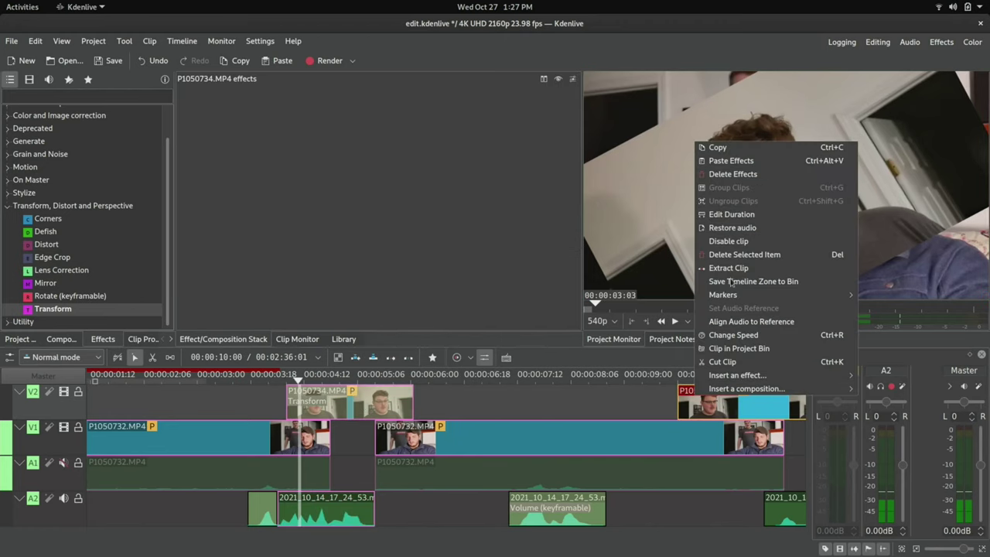
{"action": "left_click", "coordinate": [718, 161]}
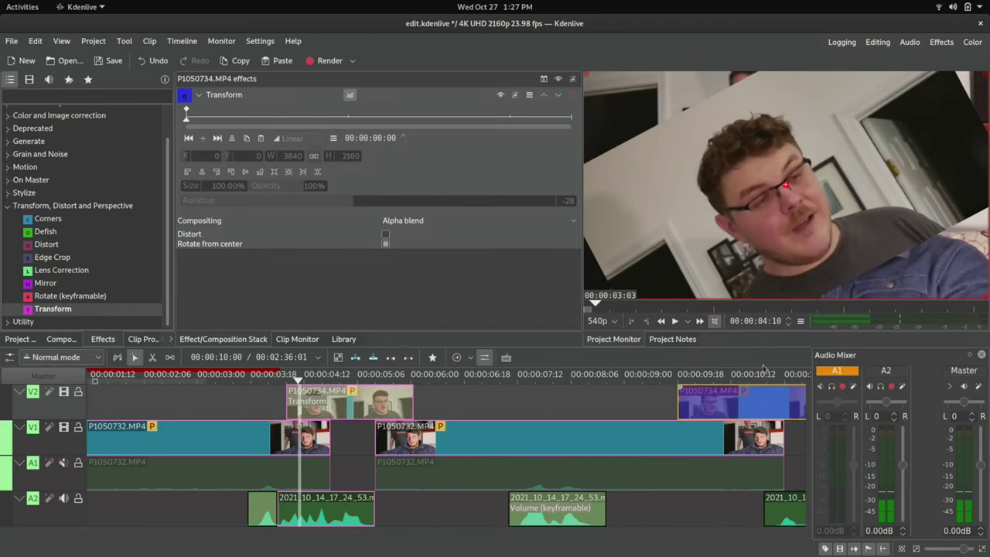
{"action": "left_click", "coordinate": [718, 376]}
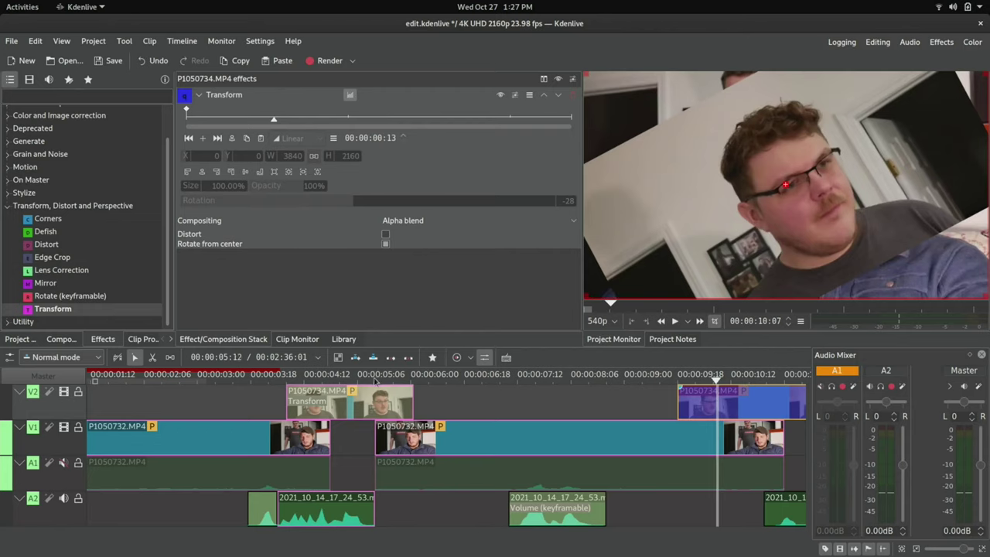
{"action": "scroll", "coordinate": [369, 418], "scroll_direction": "right", "scroll_amount": 3}
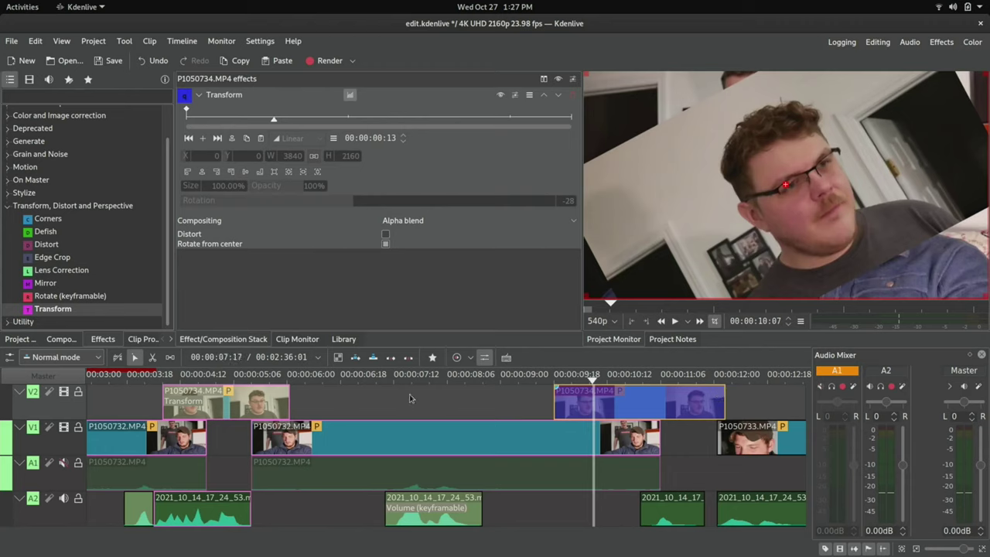
{"action": "left_click", "coordinate": [573, 98]}
- Remove the first V2 clip's Transform and apply Transform to the whole V2 track
{"action": "left_click", "coordinate": [217, 410]}
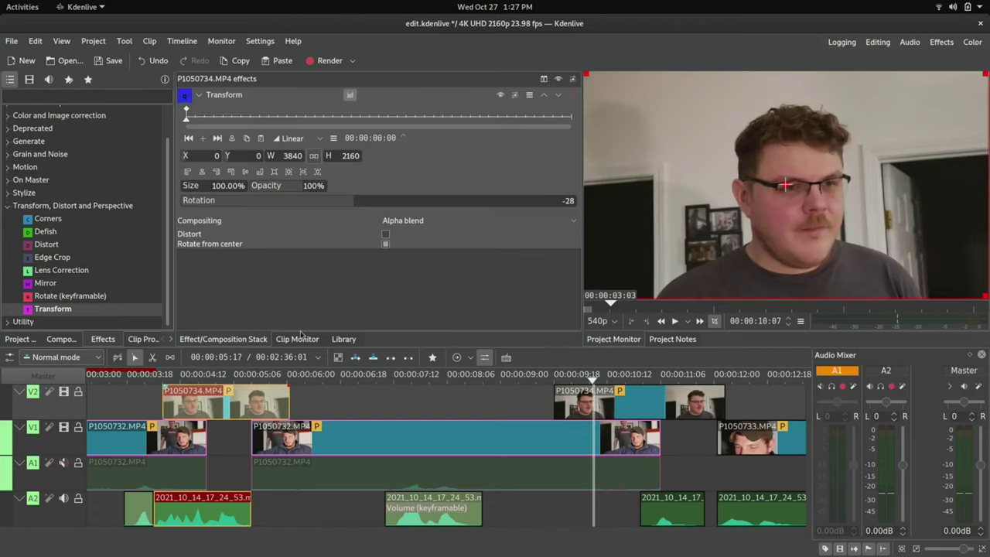
{"action": "left_click", "coordinate": [573, 96]}
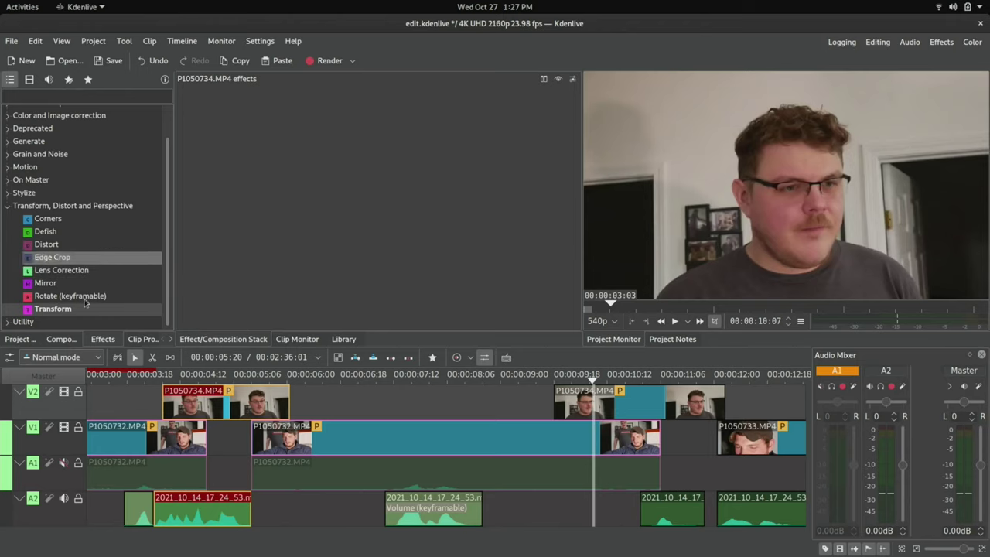
{"action": "left_click_drag", "start_coordinate": [58, 311], "coordinate": [87, 328]}
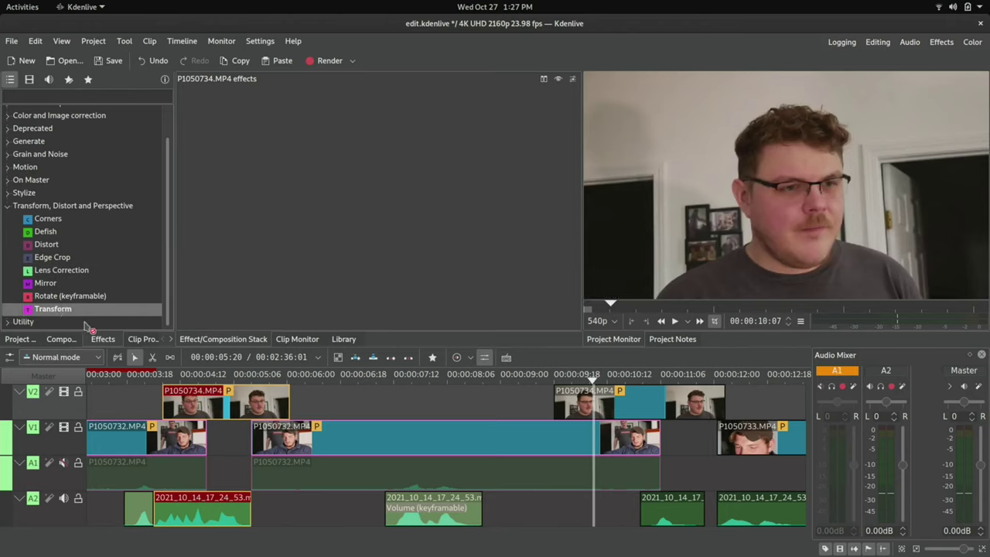
{"action": "left_click_drag", "start_coordinate": [82, 410], "coordinate": [78, 407]}
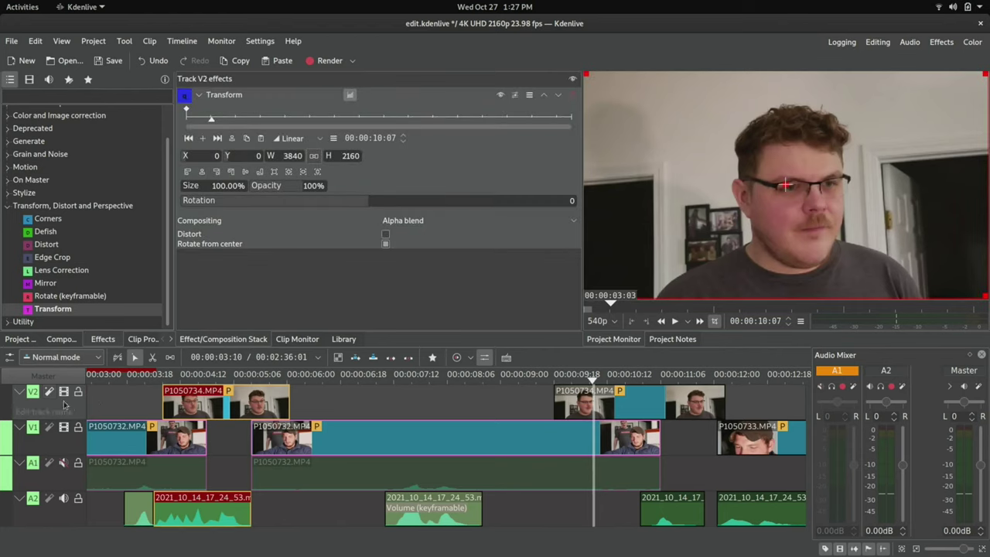
- Set the V2 track Transform's Rotation to 52
{"action": "left_click", "coordinate": [646, 375]}
{"action": "left_click", "coordinate": [204, 402]}
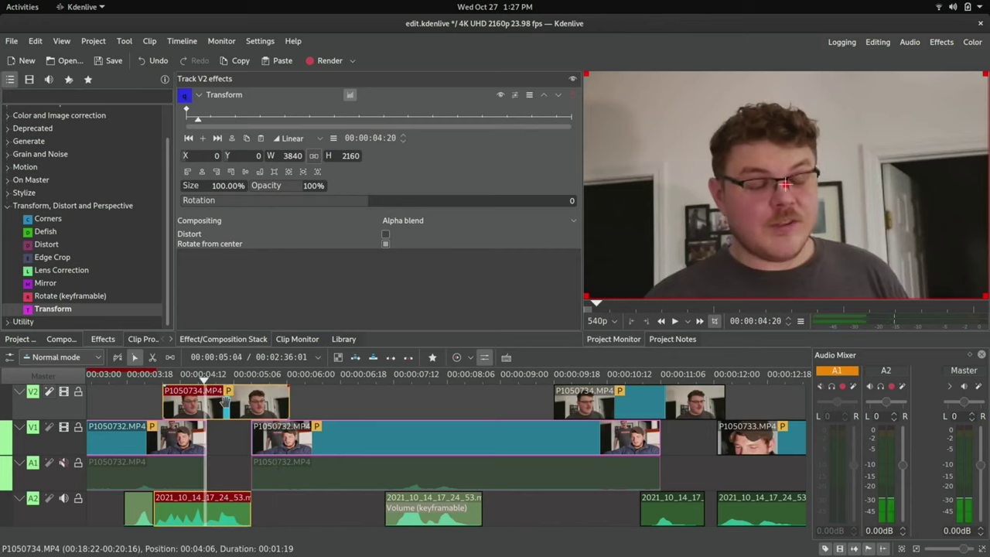
{"action": "left_click", "coordinate": [197, 376]}
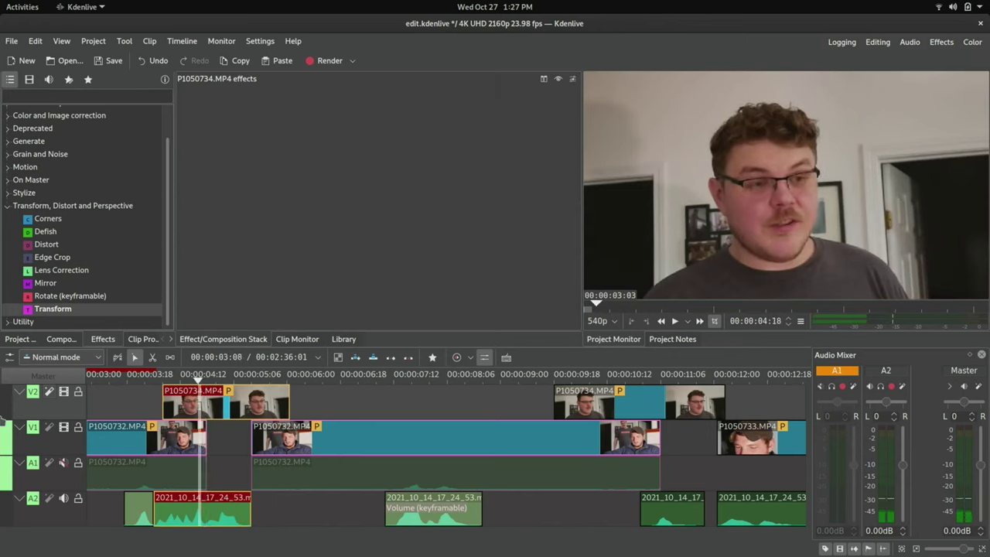
{"action": "left_click", "coordinate": [37, 406]}
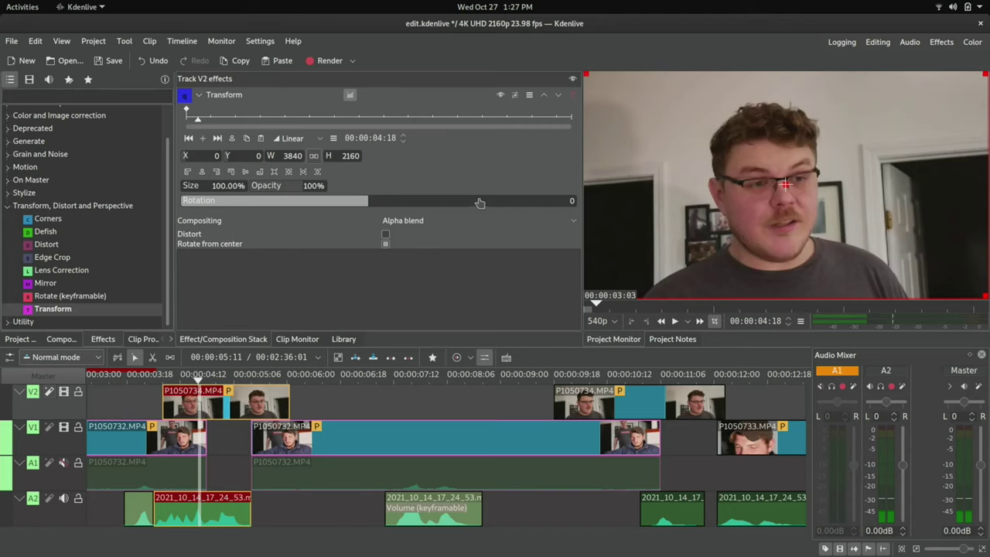
{"action": "left_click", "coordinate": [393, 203]}
{"action": "left_click_drag", "start_coordinate": [393, 204], "coordinate": [395, 203]}
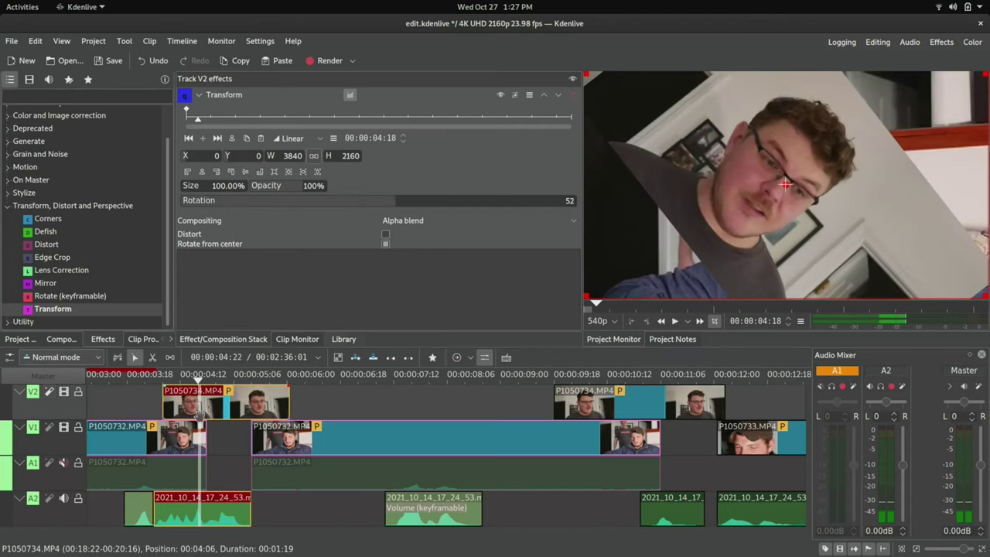
- Scrub the timeline to check the rotation across V2's clips, then show track V1's effects
{"action": "left_click", "coordinate": [191, 376]}
{"action": "left_click_drag", "start_coordinate": [191, 379], "coordinate": [252, 379]}
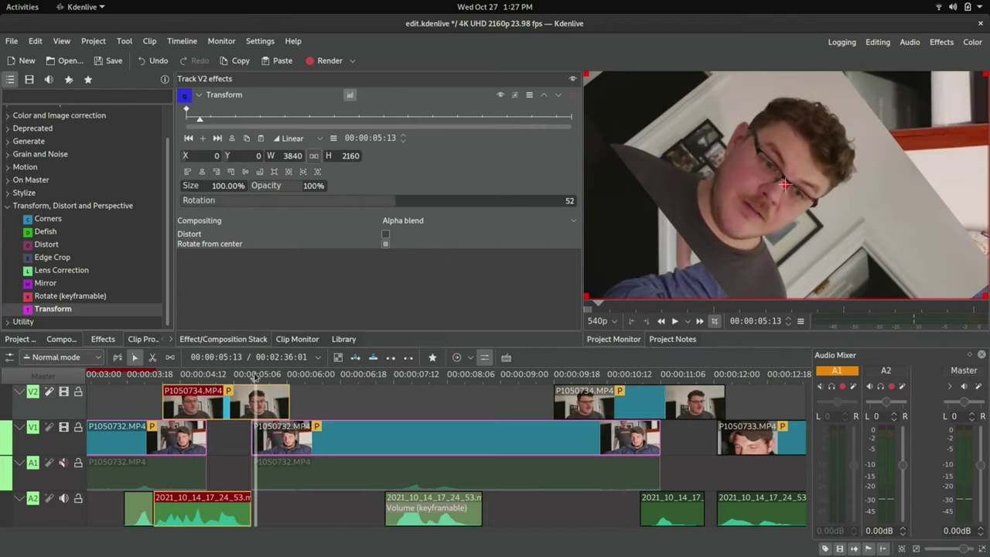
{"action": "left_click", "coordinate": [562, 379]}
{"action": "left_click_drag", "start_coordinate": [562, 379], "coordinate": [613, 379]}
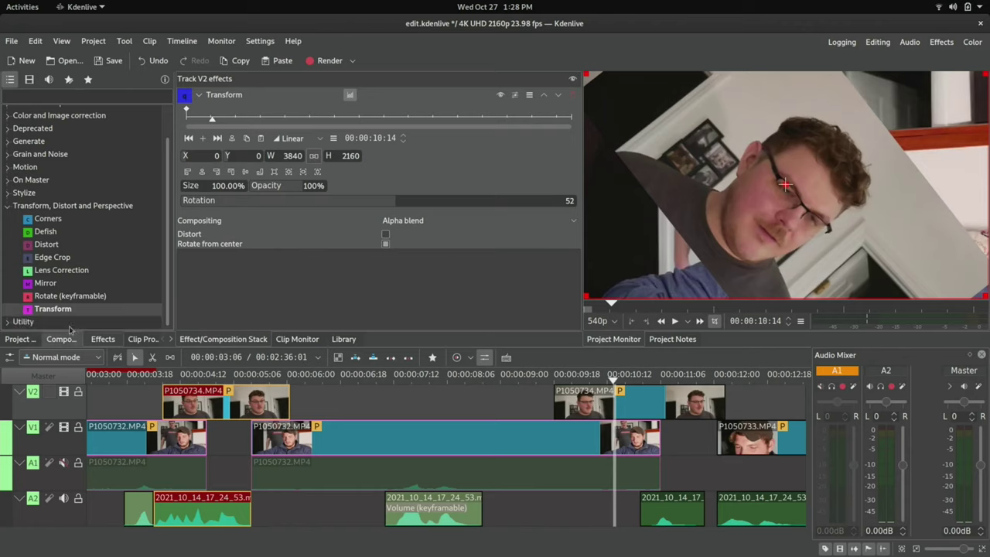
{"action": "left_click", "coordinate": [51, 443]}
- Set the V1 track Transform's Rotation to -55 and scrub to preview it
{"action": "mouse_move", "coordinate": [348, 207]}
{"action": "left_mouse_down"}
{"action": "mouse_move", "coordinate": [315, 204]}
{"action": "mouse_move", "coordinate": [339, 204]}
{"action": "left_mouse_up"}
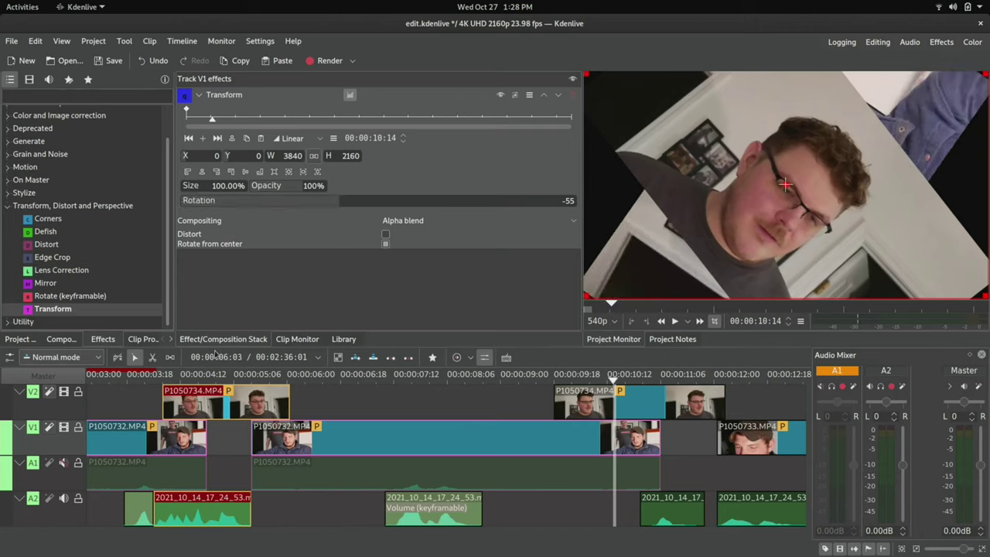
{"action": "left_click_drag", "start_coordinate": [152, 375], "coordinate": [327, 387]}
{"action": "scroll", "coordinate": [423, 447], "scroll_direction": "up", "scroll_amount": 2}
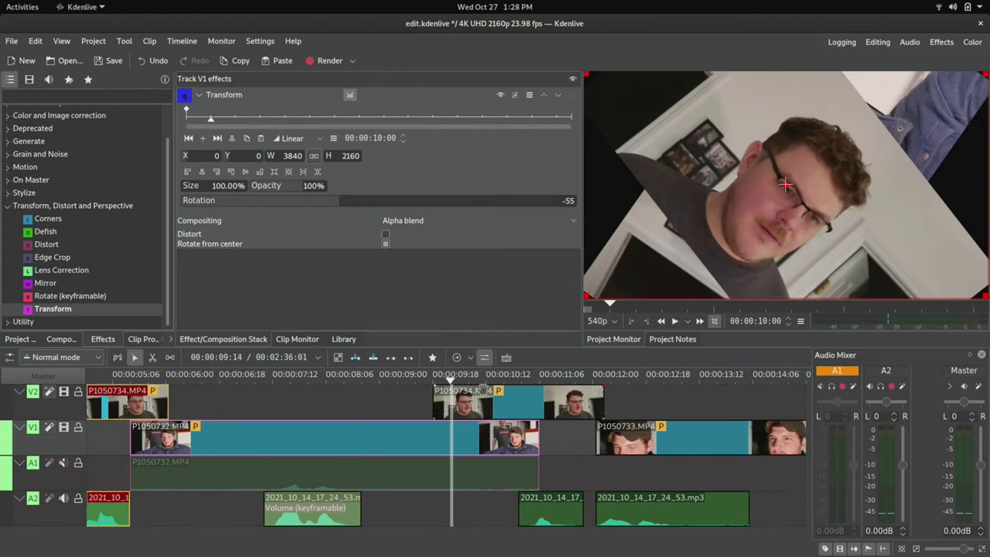
{"action": "scroll", "coordinate": [433, 388], "scroll_direction": "down", "scroll_amount": 1}
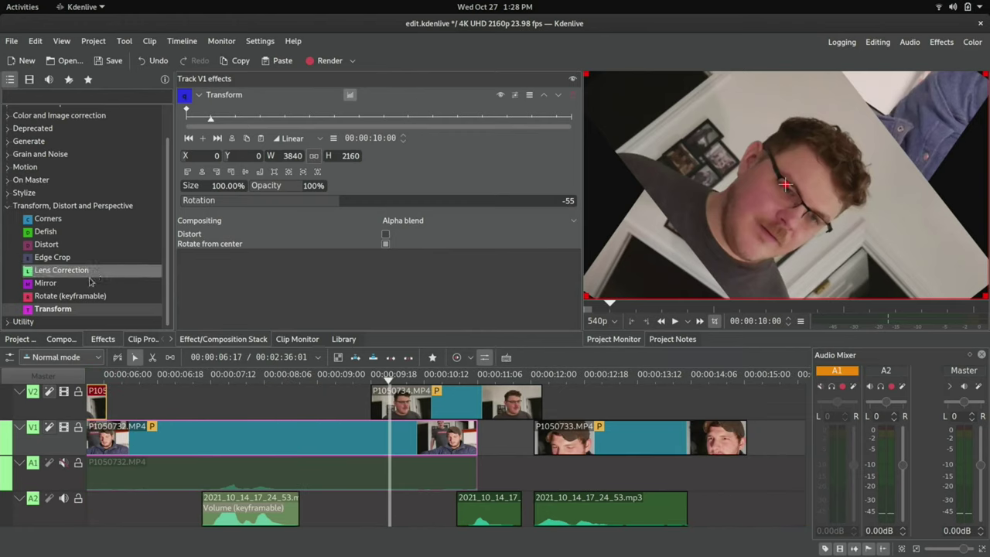
{"action": "scroll", "coordinate": [61, 226], "scroll_direction": "up", "scroll_amount": 2}
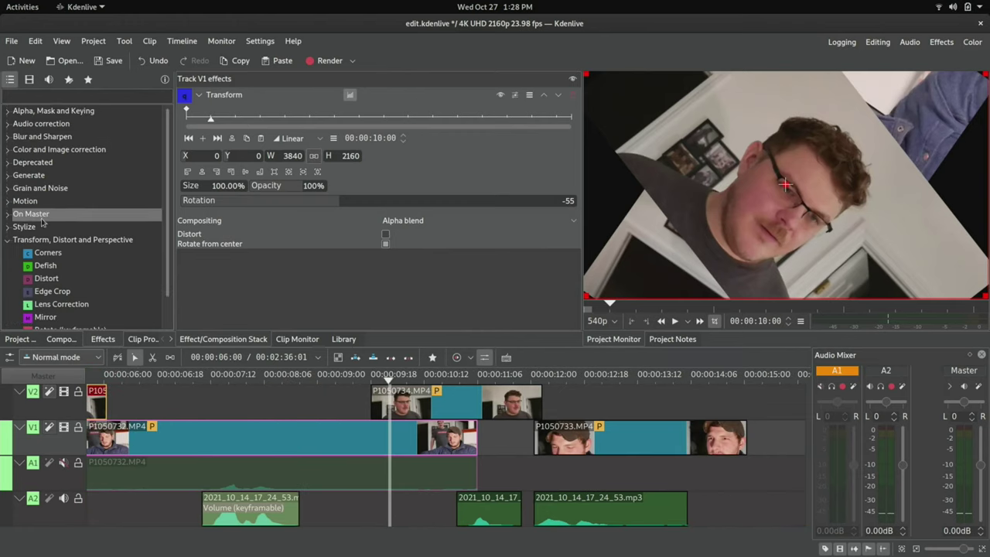
- Collapse Transform, Distort and Perspective and place the playhead at 00:00:05:06
{"action": "left_click", "coordinate": [9, 239]}
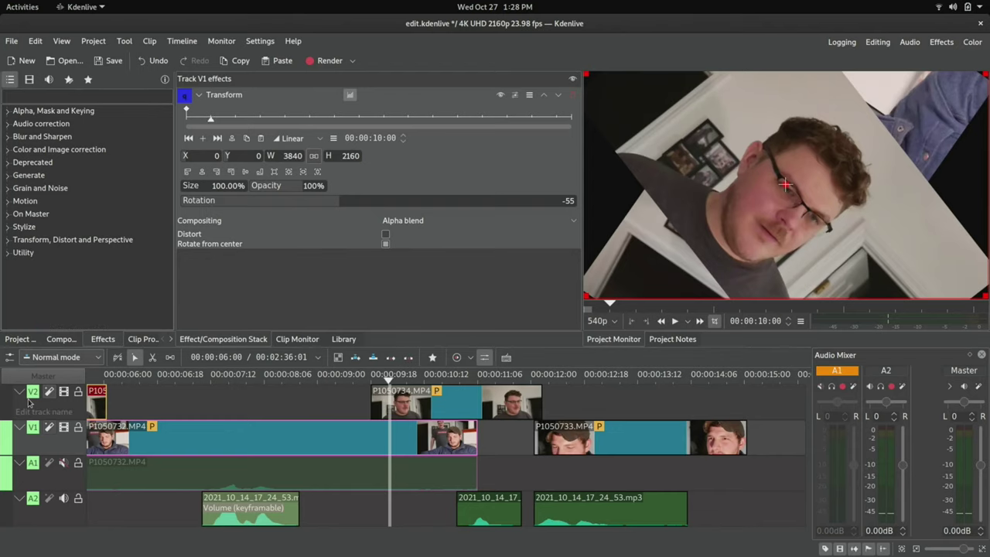
{"action": "scroll", "coordinate": [237, 385], "scroll_direction": "left", "scroll_amount": 5}
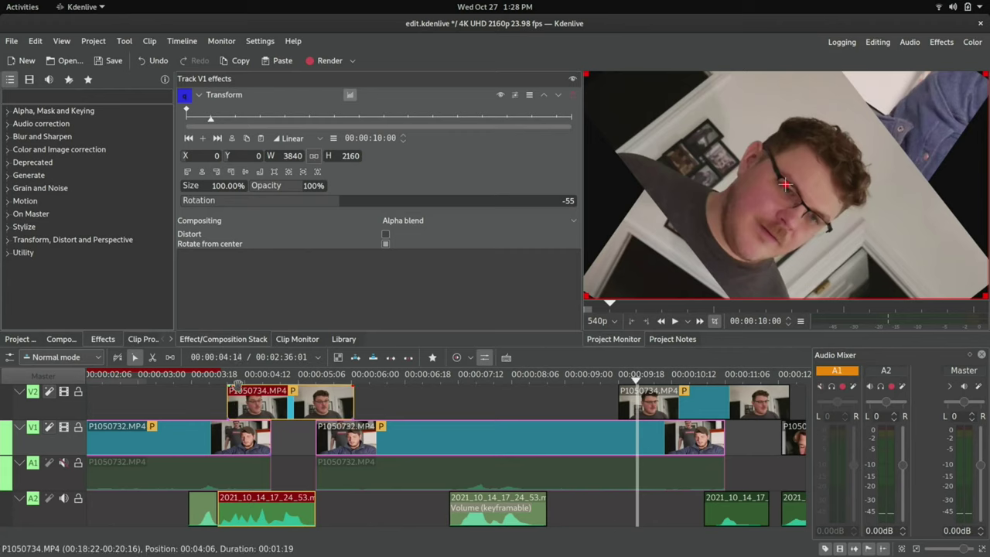
{"action": "left_click", "coordinate": [299, 376]}
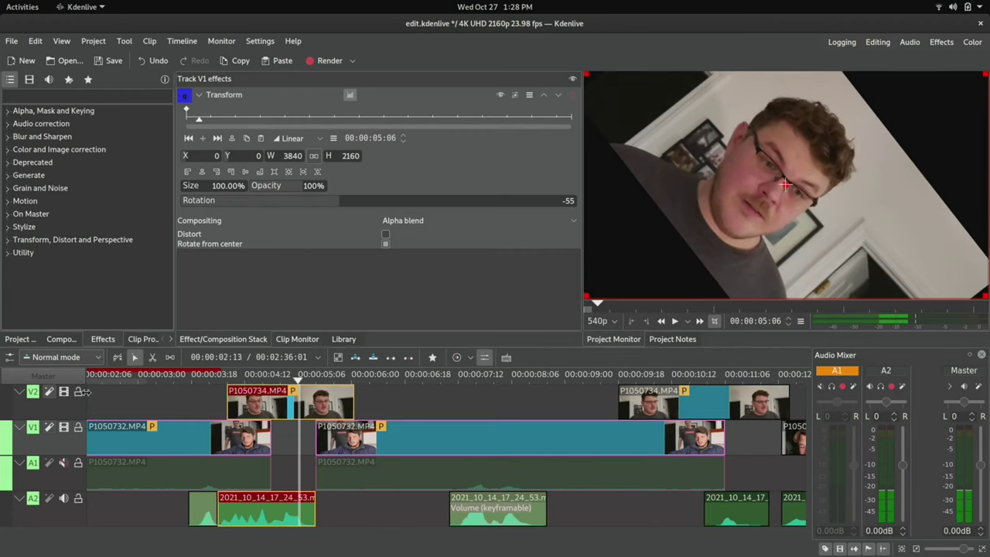
- Show track V2's Transform (Rotation 52) and compare the video with track effects off and on
{"action": "left_click", "coordinate": [266, 408]}
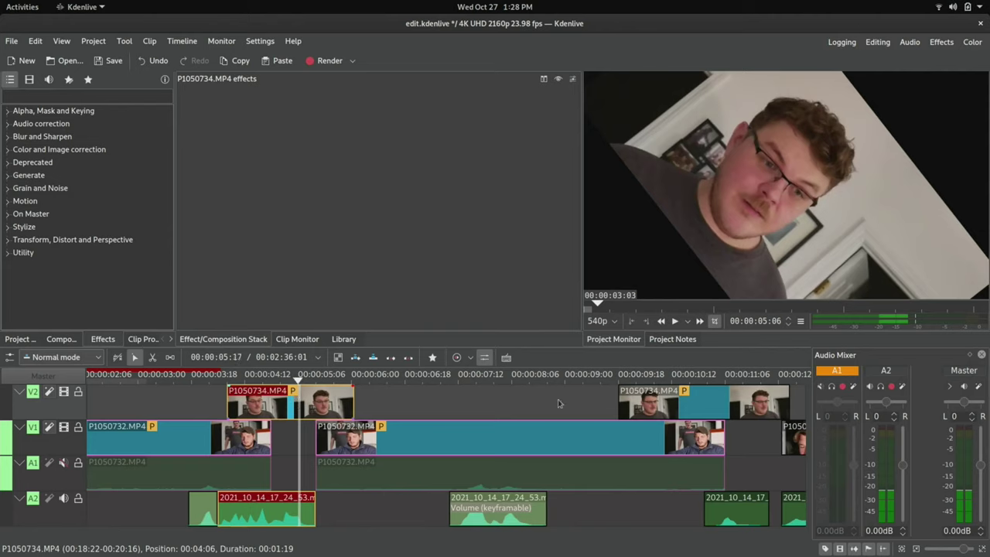
{"action": "left_click", "coordinate": [696, 404]}
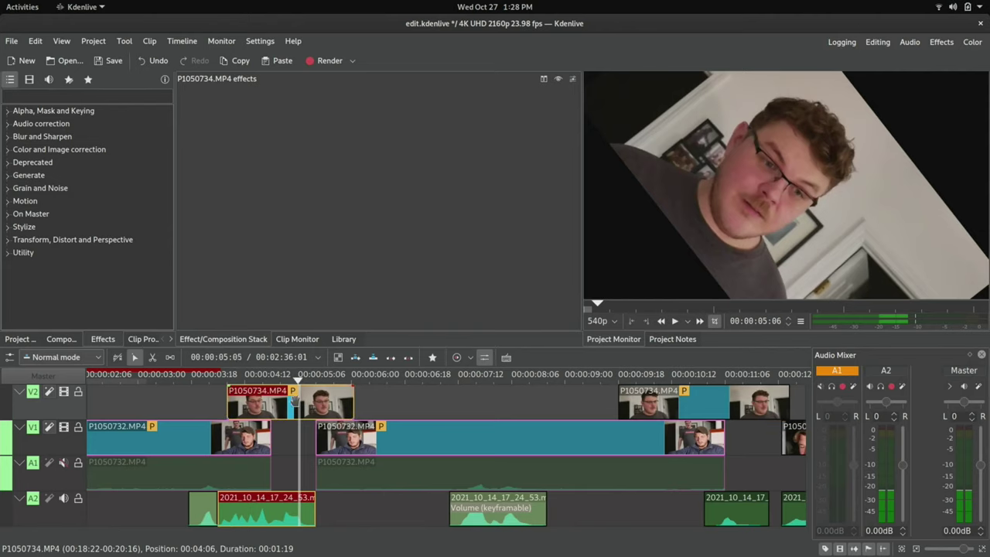
{"action": "left_click", "coordinate": [60, 405]}
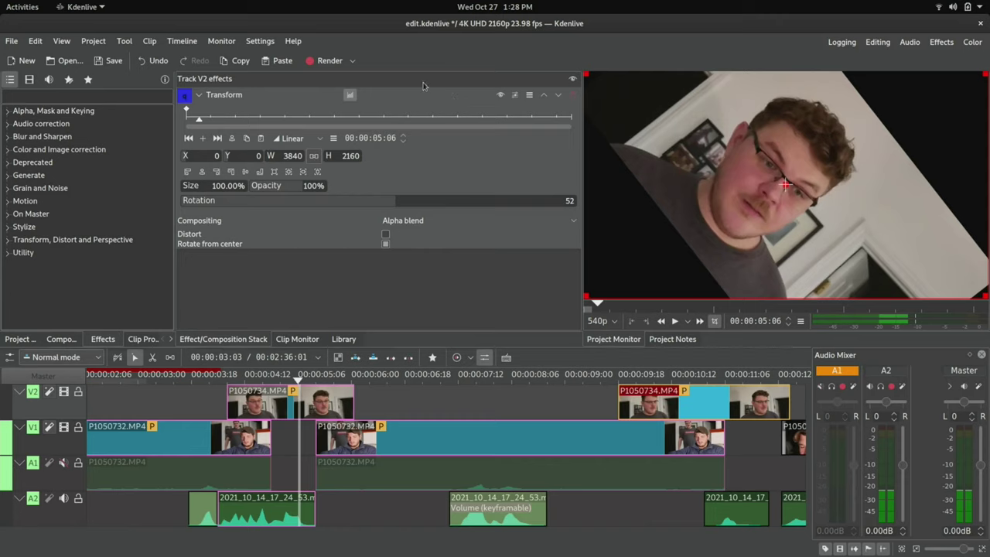
{"action": "left_click", "coordinate": [573, 80]}
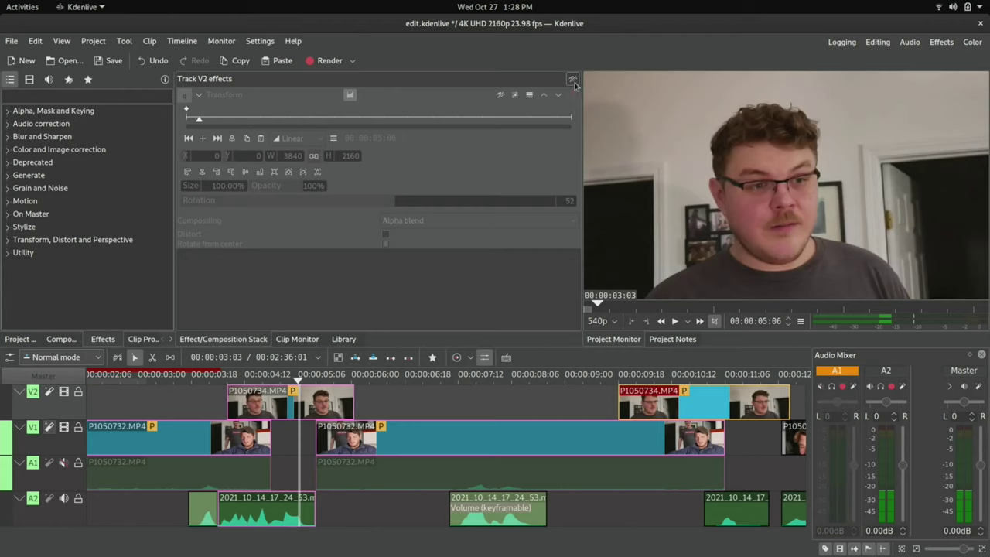
{"action": "left_click", "coordinate": [573, 80]}
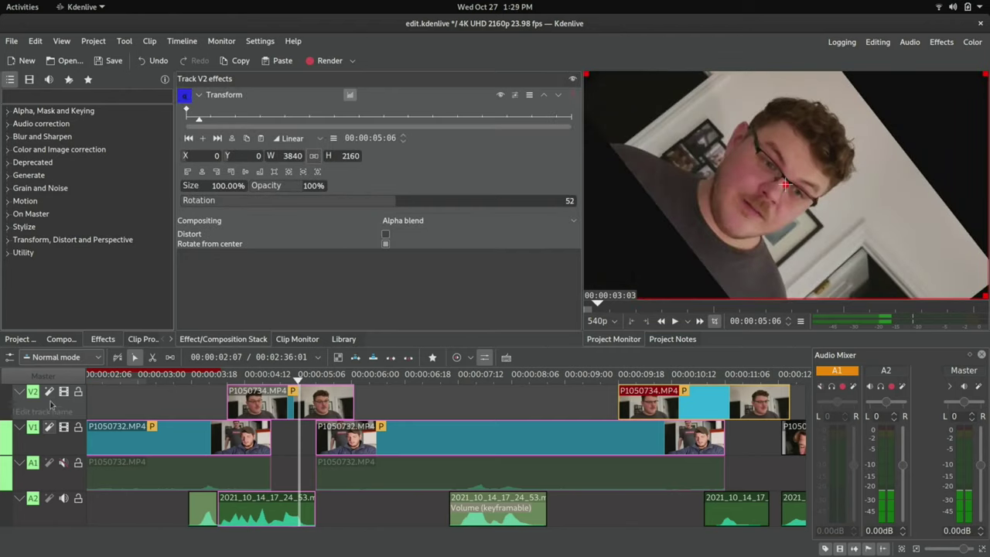
- Toggle V2's track effects and Transform repeatedly, leaving the Transform enabled and displayed
{"action": "left_click", "coordinate": [49, 393]}
{"action": "left_click", "coordinate": [49, 393]}
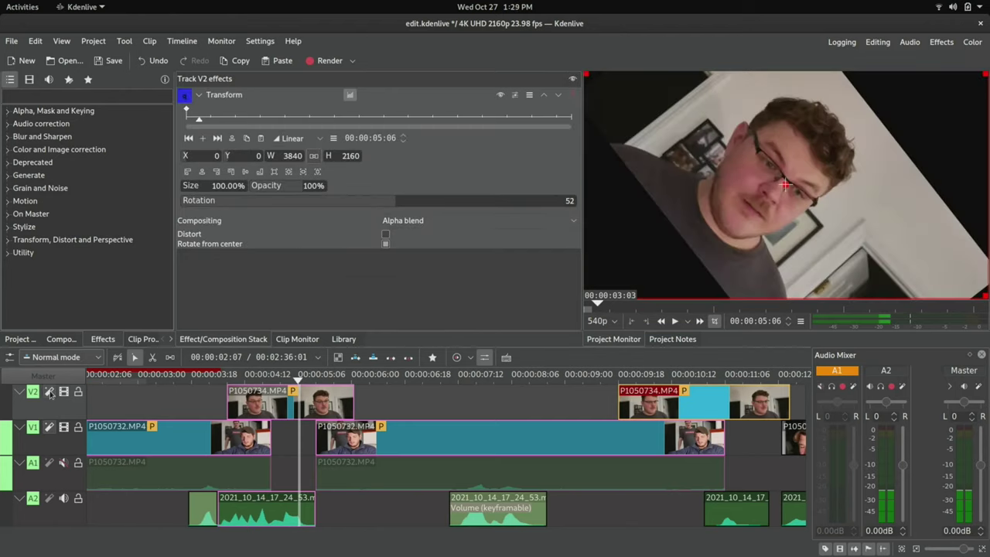
{"action": "left_click", "coordinate": [49, 393]}
{"action": "left_click", "coordinate": [49, 393]}
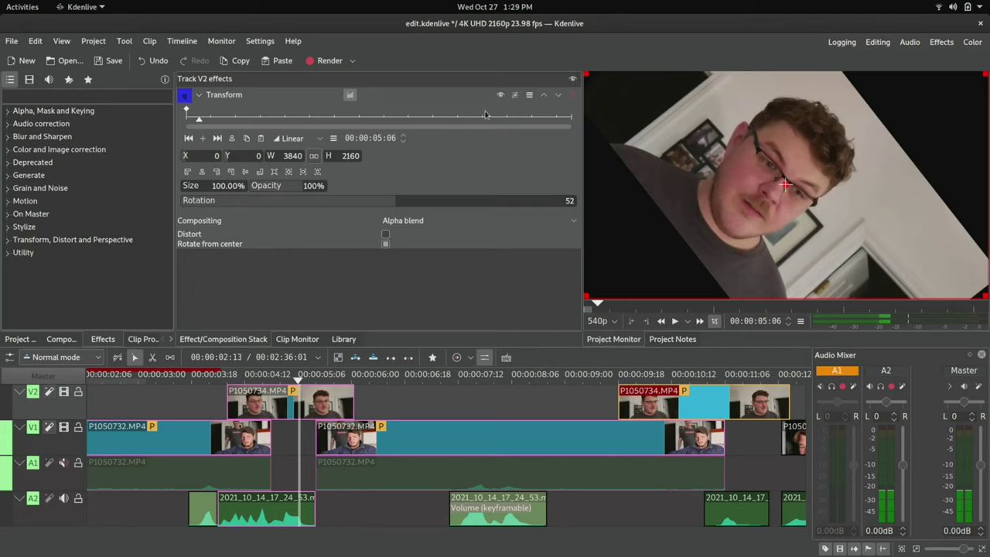
{"action": "left_click", "coordinate": [573, 80]}
{"action": "left_click", "coordinate": [572, 80]}
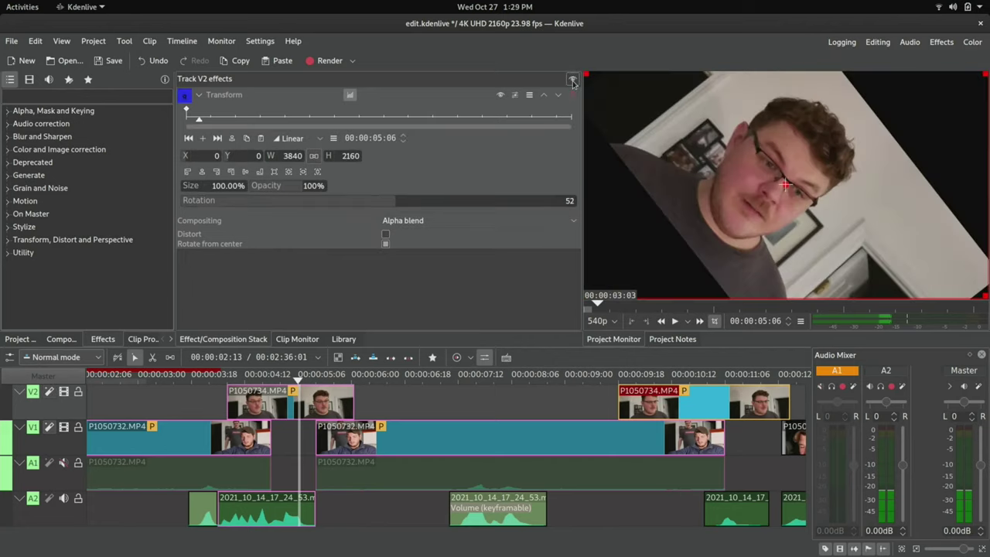
{"action": "left_click", "coordinate": [572, 81]}
{"action": "left_click", "coordinate": [325, 404]}
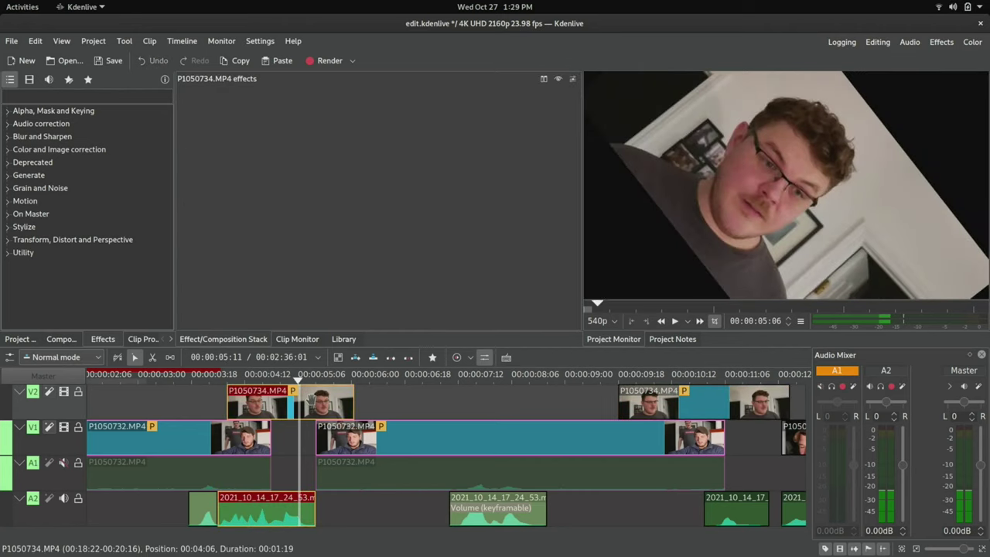
{"action": "left_click", "coordinate": [48, 404]}
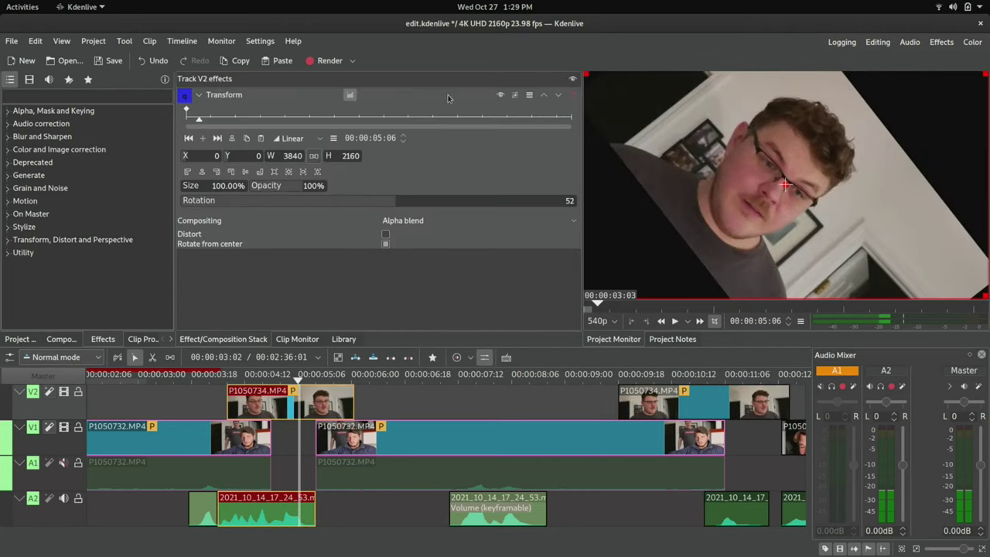
- Save the V2 track Transform as a preset named 'rotate' and confirm it appears in the list
{"action": "left_click", "coordinate": [514, 96]}
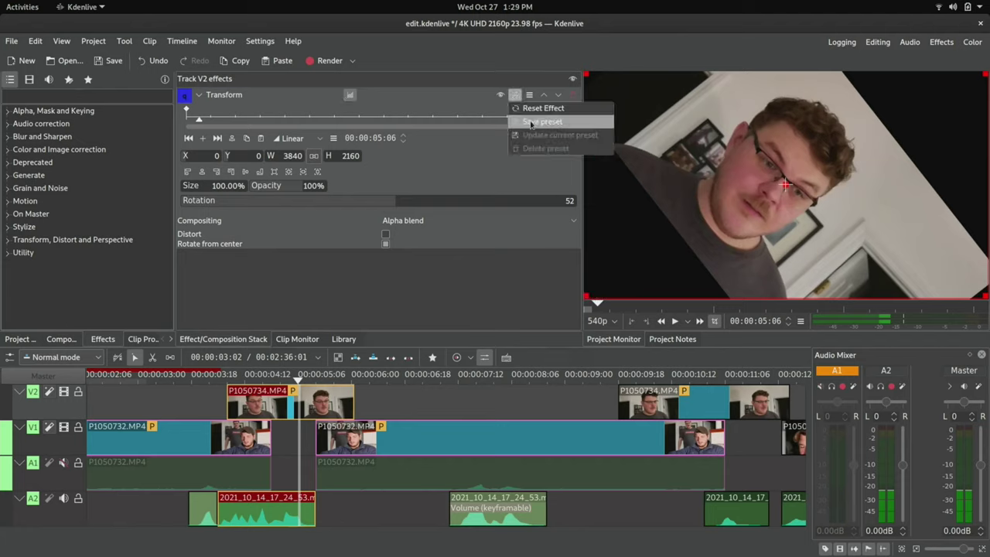
{"action": "left_click", "coordinate": [531, 122]}
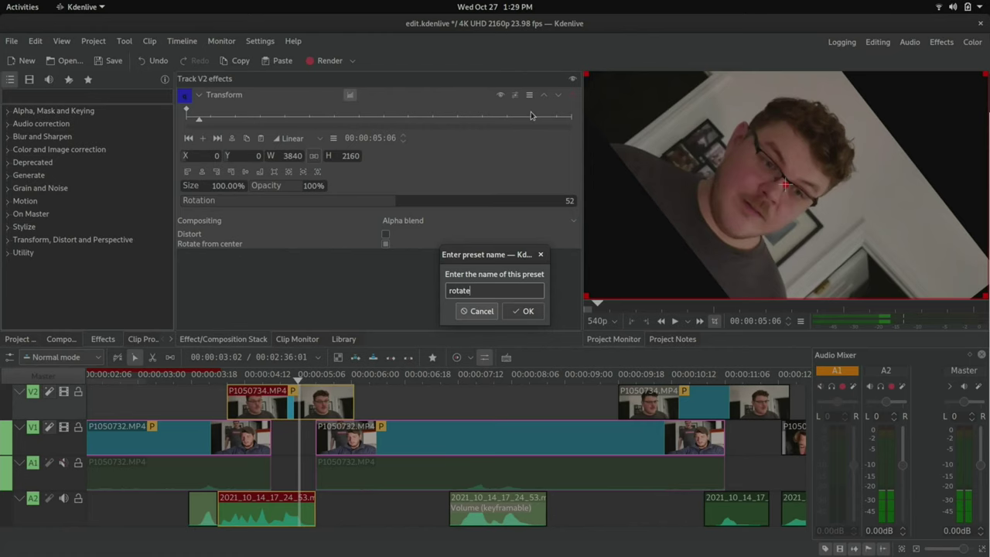
{"action": "key", "text": "Return"}
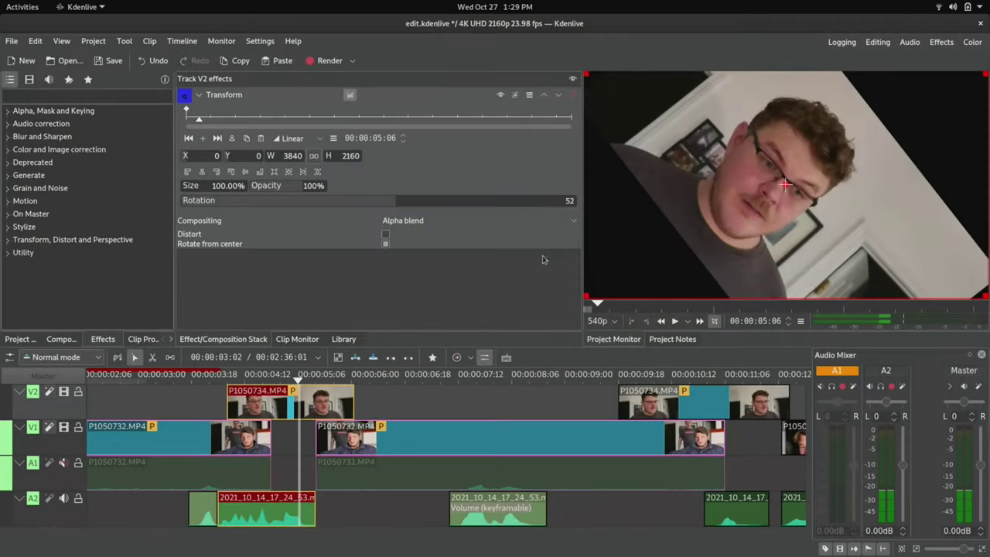
{"action": "left_click", "coordinate": [515, 94]}
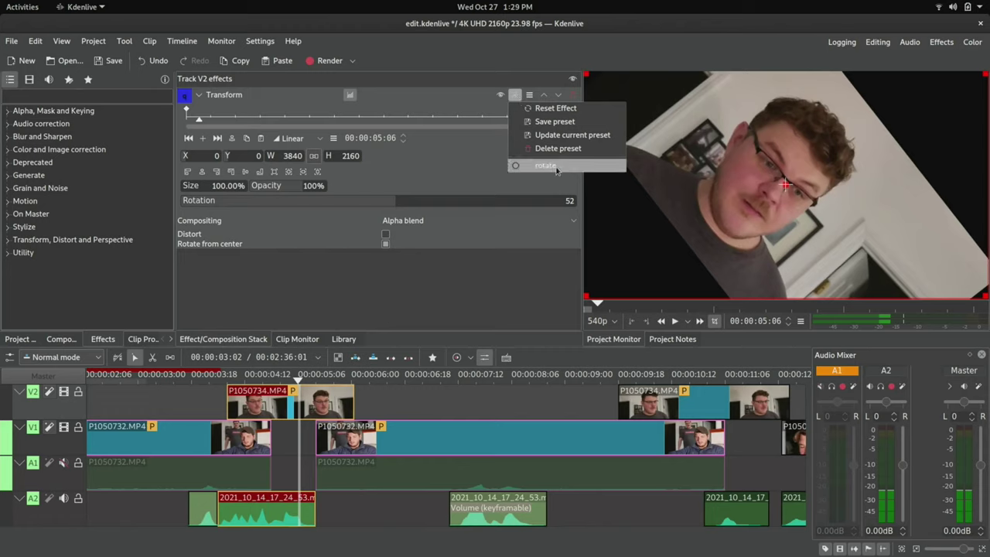
{"action": "left_click", "coordinate": [530, 249]}
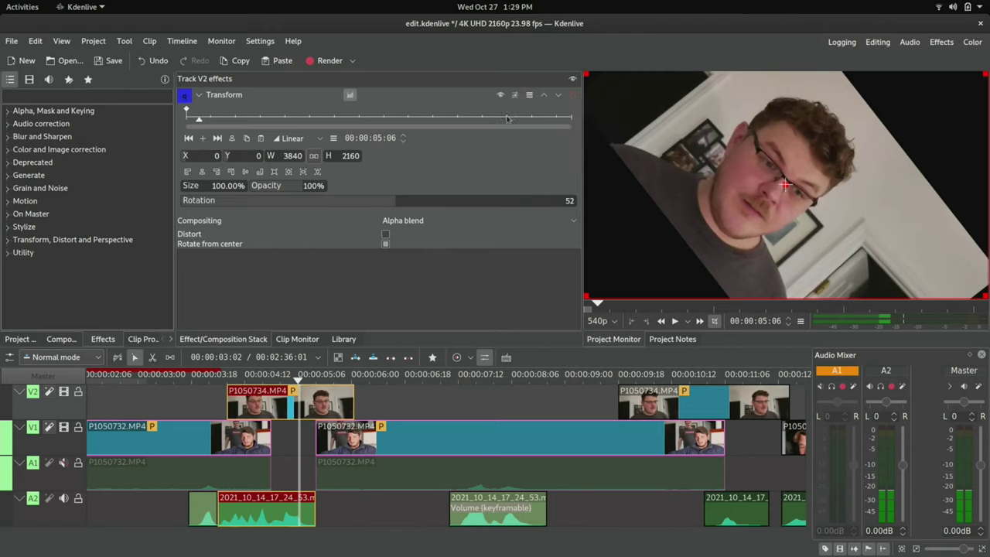
- Apply Rotoscoping to P1050734.MP4 and delete track V2's Transform
{"action": "left_click", "coordinate": [7, 111]}
{"action": "left_click", "coordinate": [61, 177]}
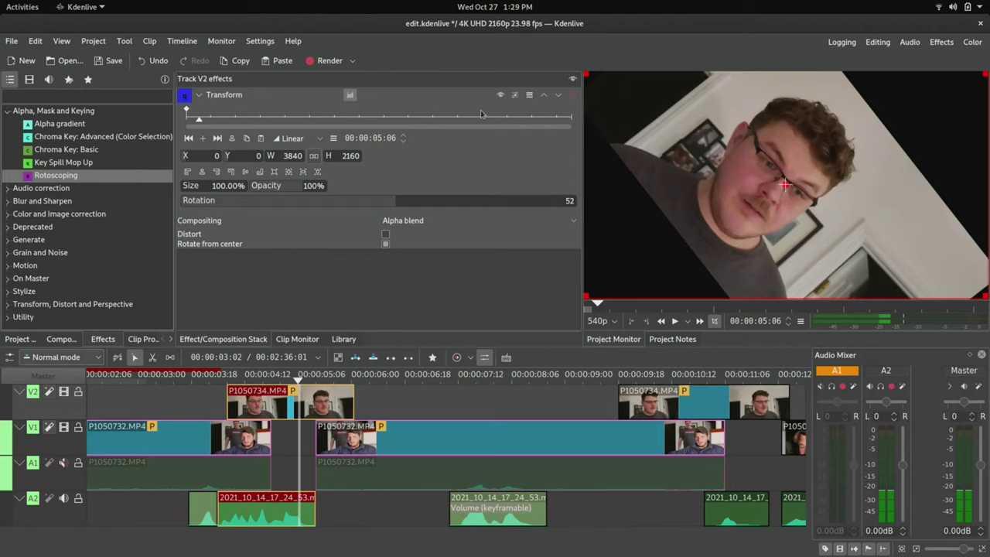
{"action": "left_click", "coordinate": [573, 95]}
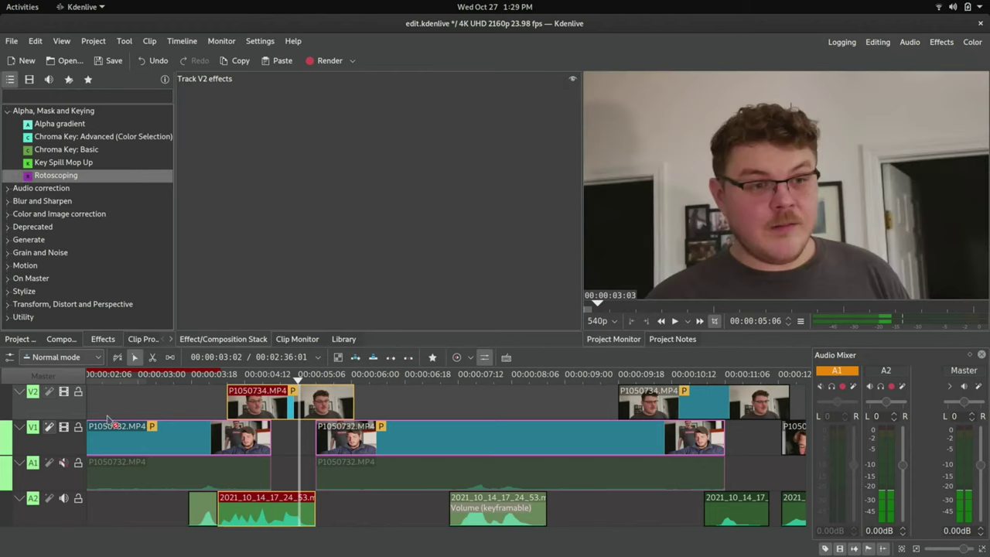
{"action": "left_click", "coordinate": [261, 384]}
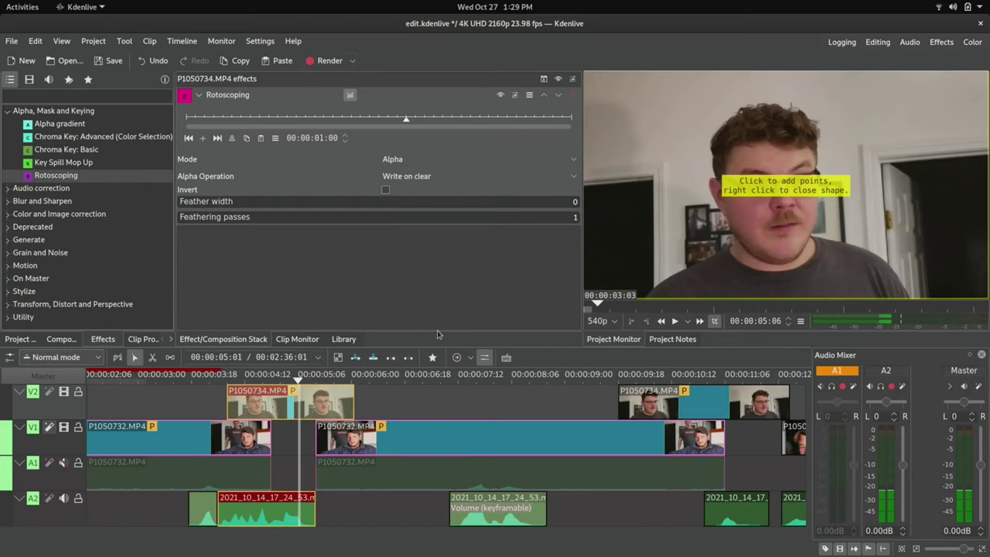
- Place four mask points above, right of, below and left of the man's face
{"action": "left_click", "coordinate": [769, 77]}
{"action": "left_click", "coordinate": [903, 191]}
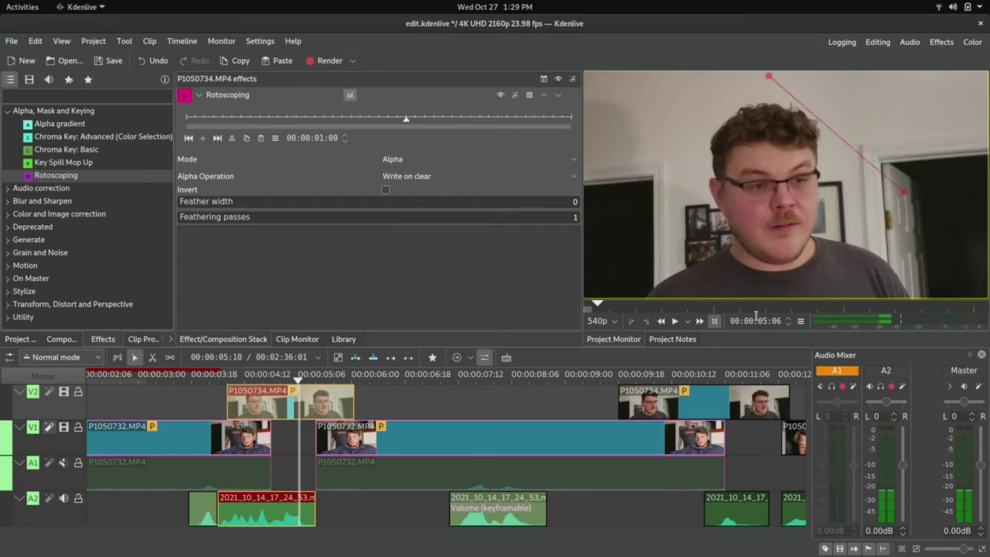
{"action": "left_click", "coordinate": [779, 293]}
{"action": "left_click", "coordinate": [646, 192]}
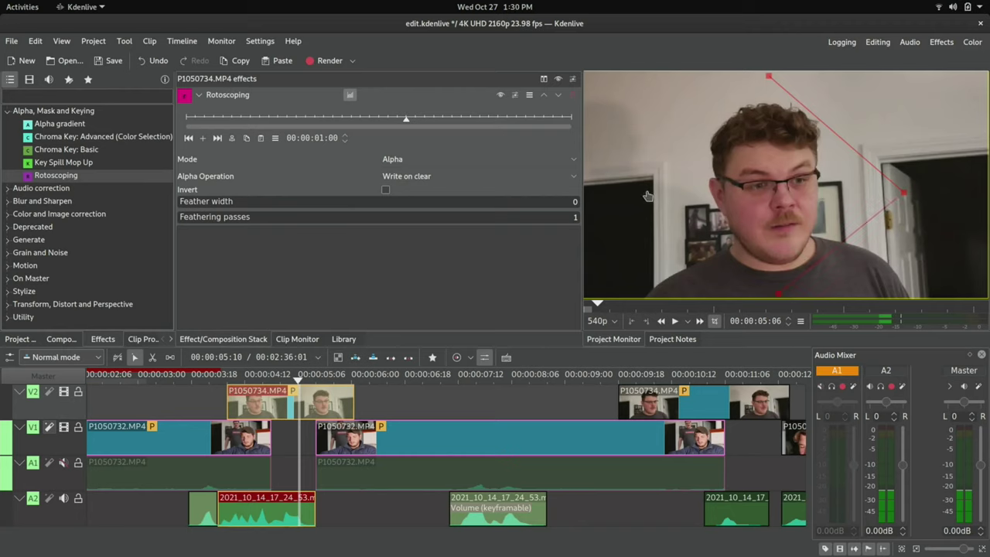
- Close the four-point mask and bend its points and handles into a circle around the face
{"action": "right_click", "coordinate": [741, 87]}
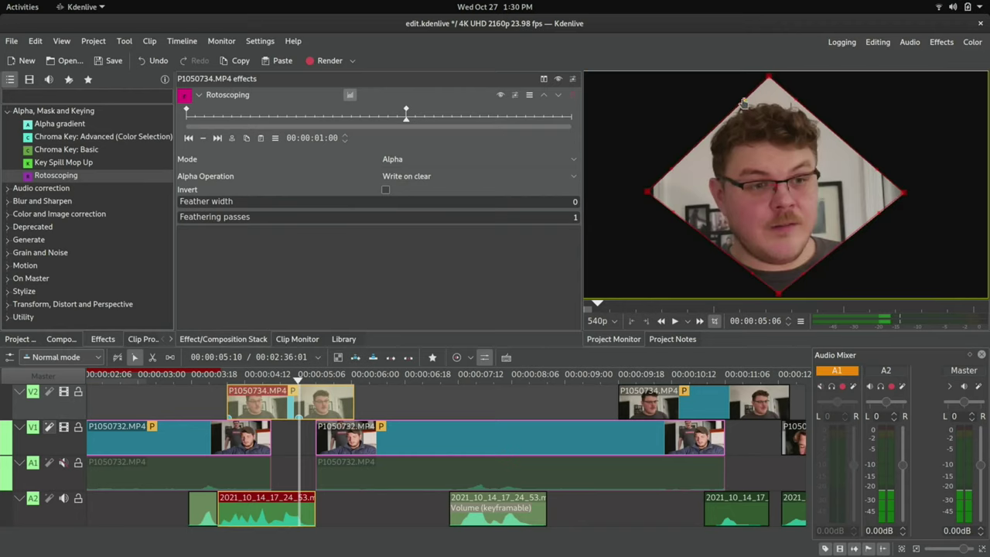
{"action": "left_click_drag", "start_coordinate": [708, 131], "coordinate": [672, 209]}
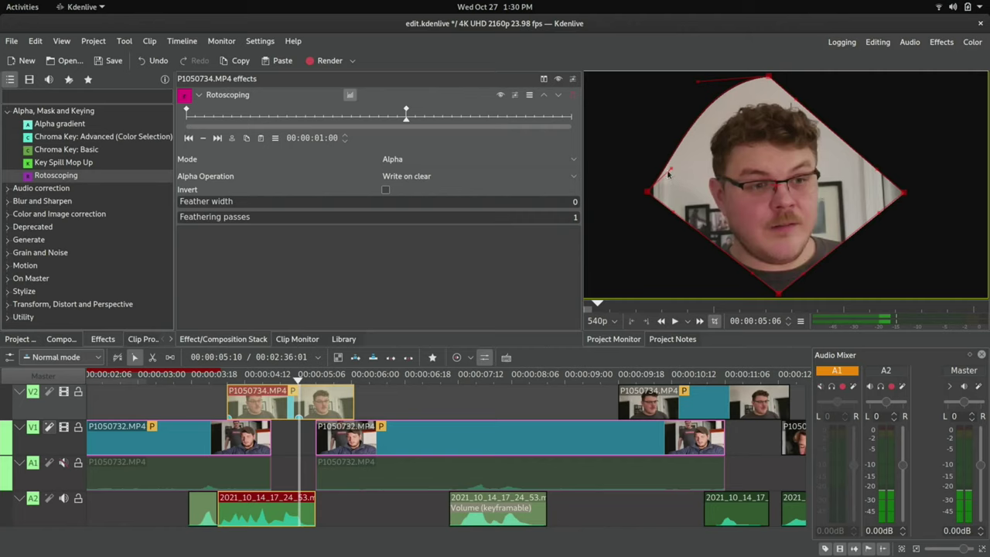
{"action": "left_click_drag", "start_coordinate": [668, 173], "coordinate": [645, 133]}
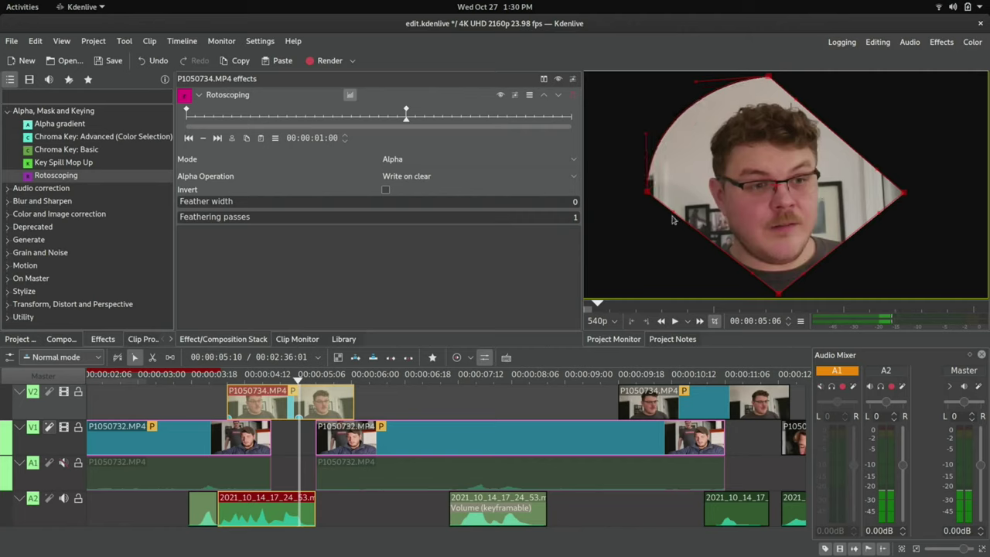
{"action": "left_click_drag", "start_coordinate": [673, 218], "coordinate": [651, 251]}
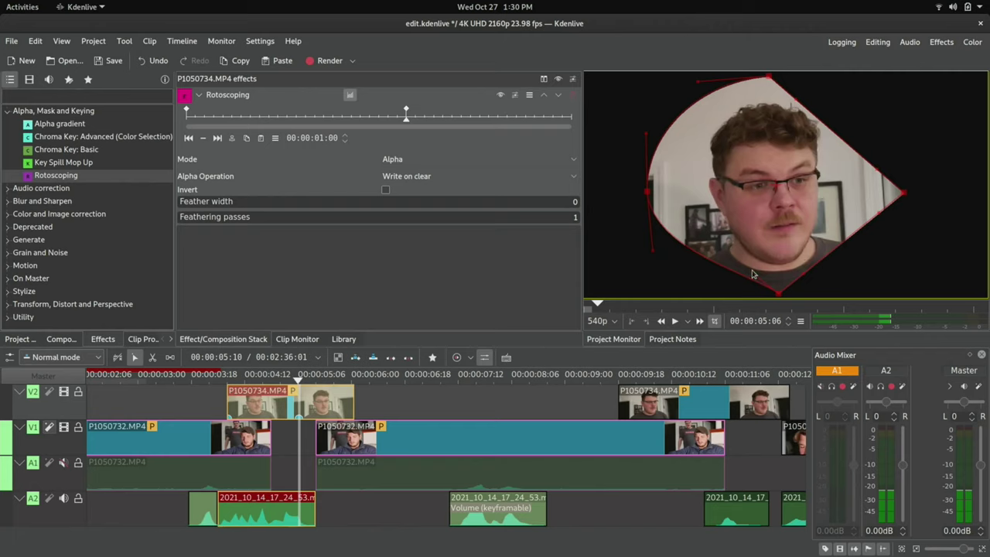
{"action": "left_click_drag", "start_coordinate": [751, 277], "coordinate": [727, 286]}
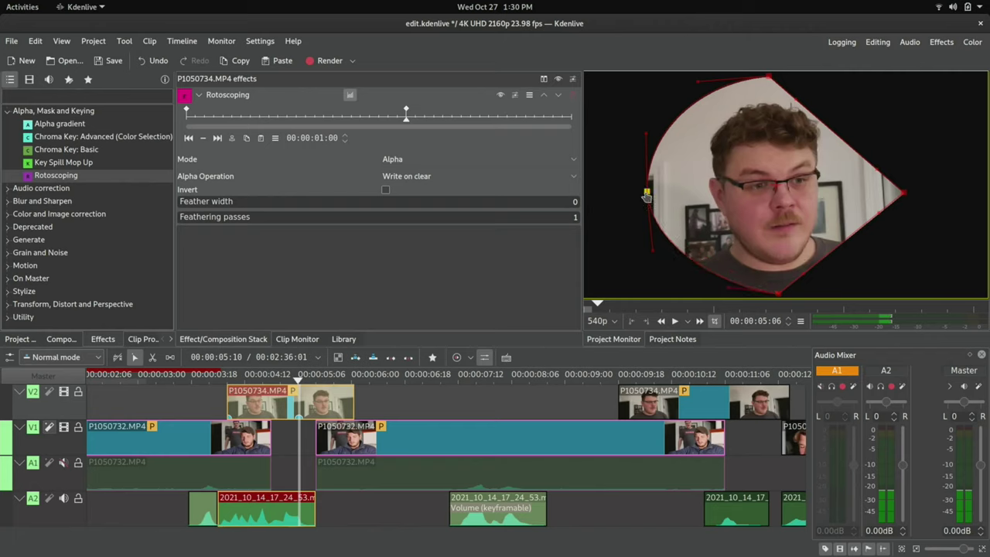
{"action": "left_click_drag", "start_coordinate": [646, 193], "coordinate": [664, 193]}
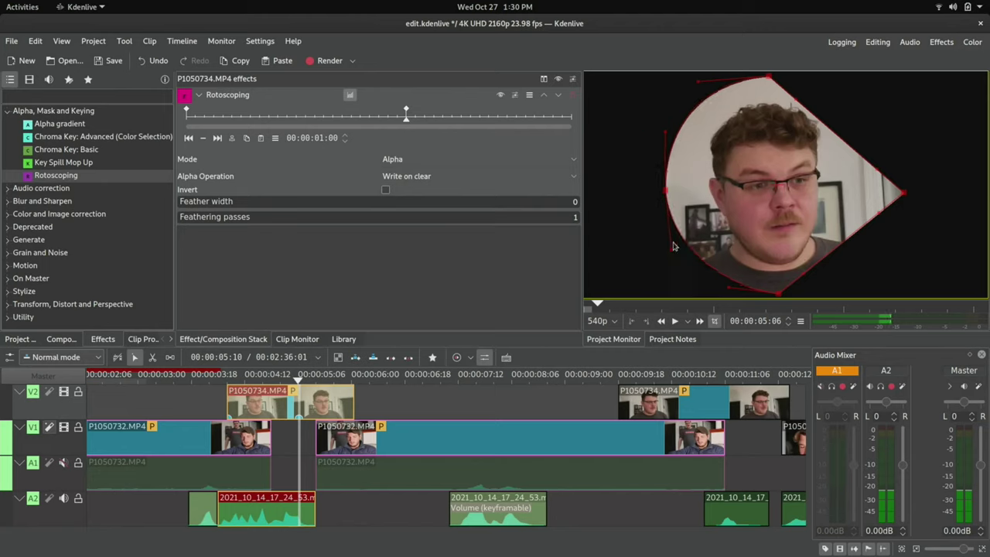
{"action": "left_click_drag", "start_coordinate": [672, 254], "coordinate": [666, 246]}
{"action": "mouse_move", "coordinate": [727, 292]}
{"action": "left_mouse_down"}
{"action": "mouse_move", "coordinate": [730, 303]}
{"action": "mouse_move", "coordinate": [727, 290]}
{"action": "left_mouse_up"}
{"action": "left_click_drag", "start_coordinate": [804, 279], "coordinate": [883, 193]}
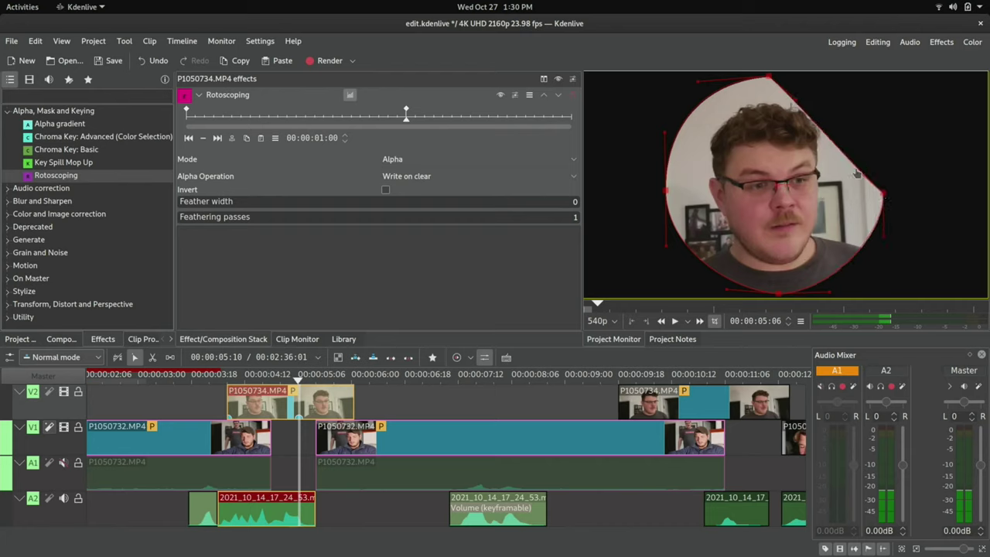
{"action": "left_click_drag", "start_coordinate": [857, 173], "coordinate": [879, 136]}
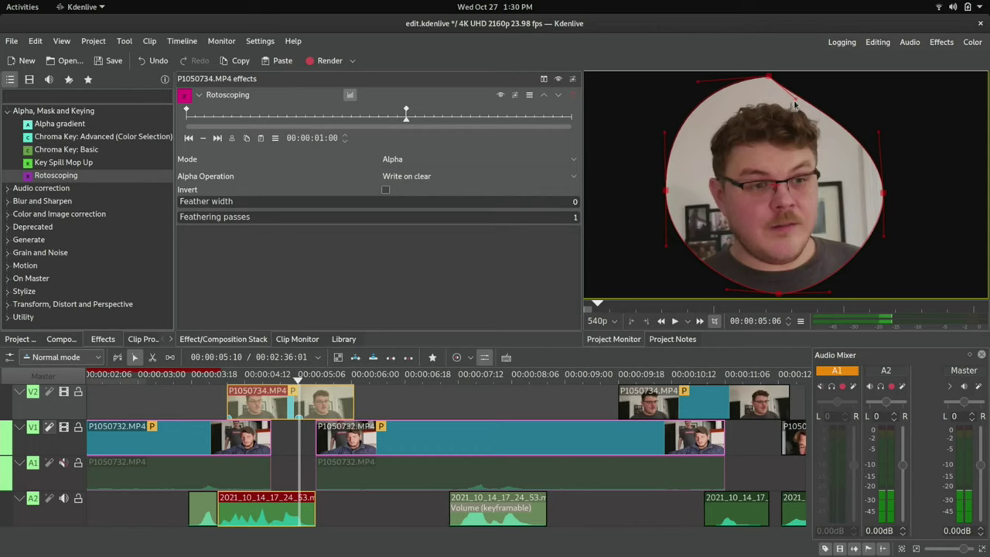
{"action": "left_click_drag", "start_coordinate": [796, 102], "coordinate": [851, 80]}
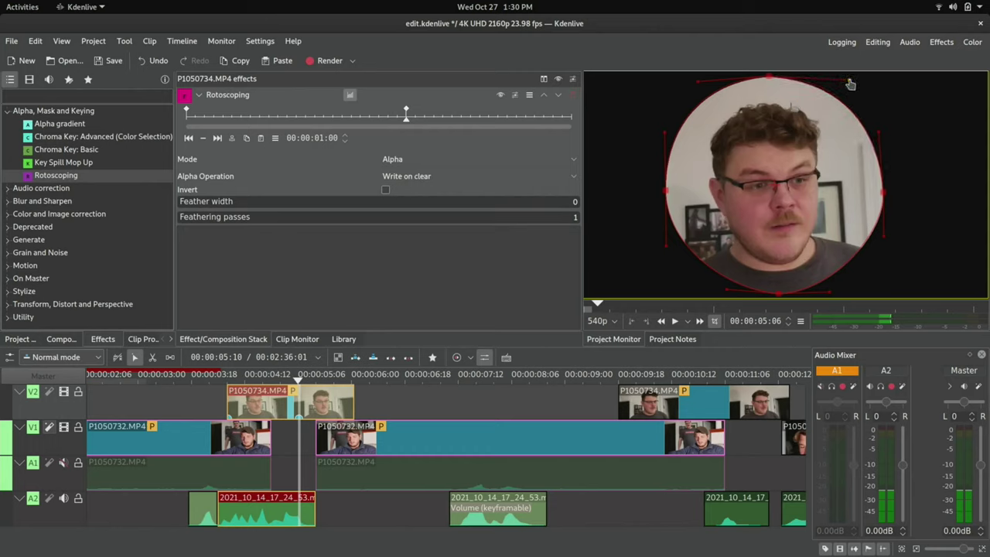
- Store the circular Rotoscoping mask as preset 'circle', then delete Rotoscoping from clip P1050734.MP4
{"action": "left_click", "coordinate": [518, 95]}
{"action": "left_click", "coordinate": [526, 123]}
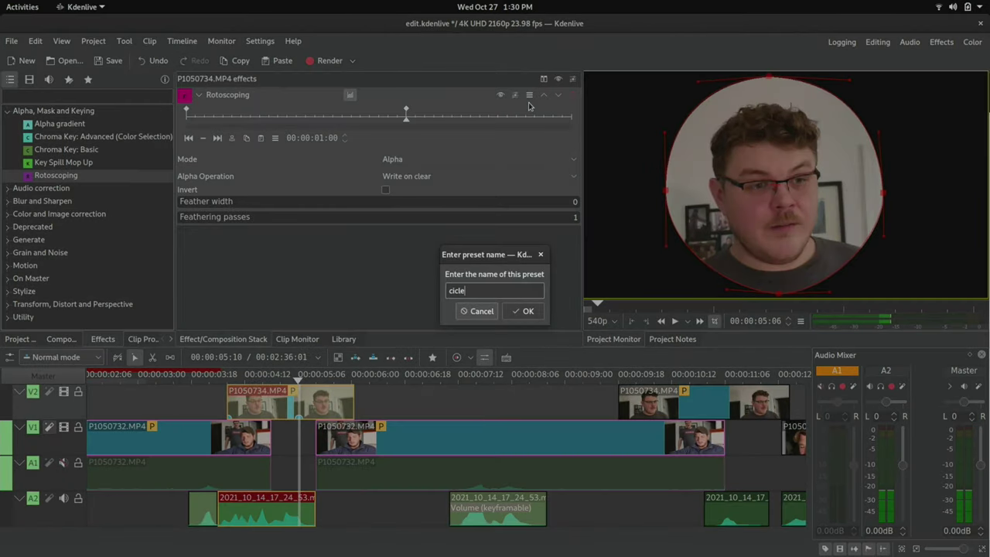
{"action": "key", "text": "Return"}
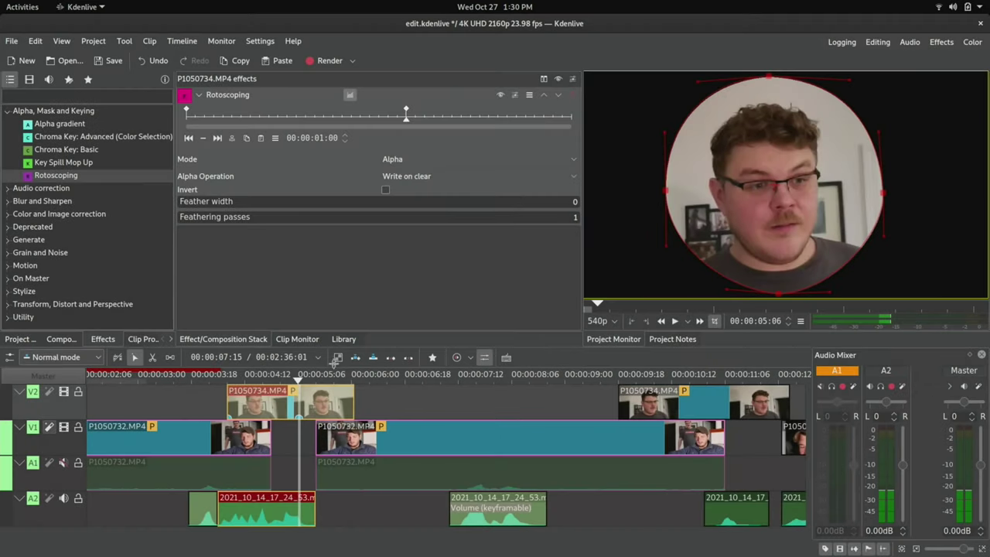
{"action": "left_click", "coordinate": [569, 93]}
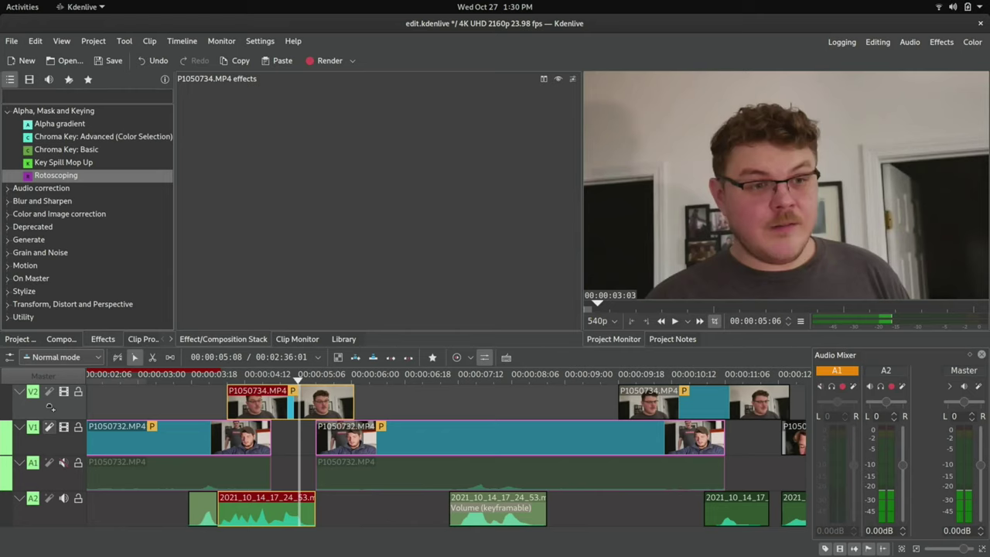
- Apply Rotoscoping to the whole V2 track using the saved 'circle' preset
{"action": "left_click_drag", "start_coordinate": [50, 406], "coordinate": [49, 406]}
{"action": "left_click", "coordinate": [529, 94]}
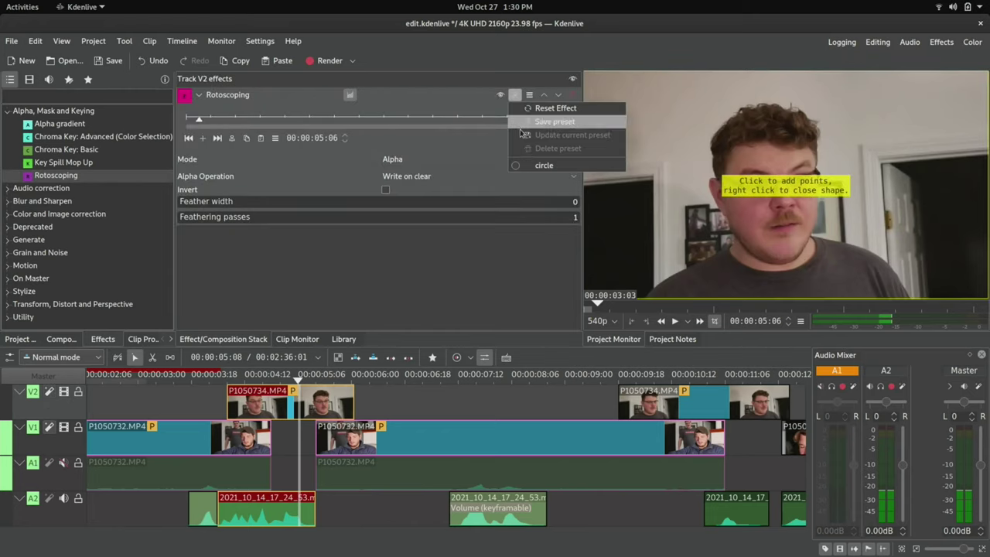
{"action": "left_click", "coordinate": [532, 166]}
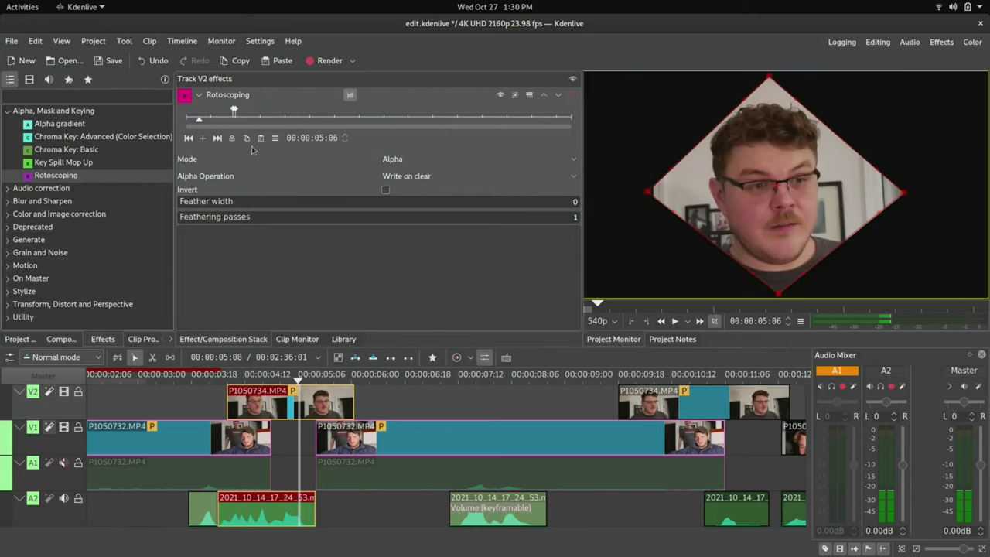
- Delete the stray 18:22 keyframe and scrub to check the circular mask on the face
{"action": "left_click", "coordinate": [233, 113]}
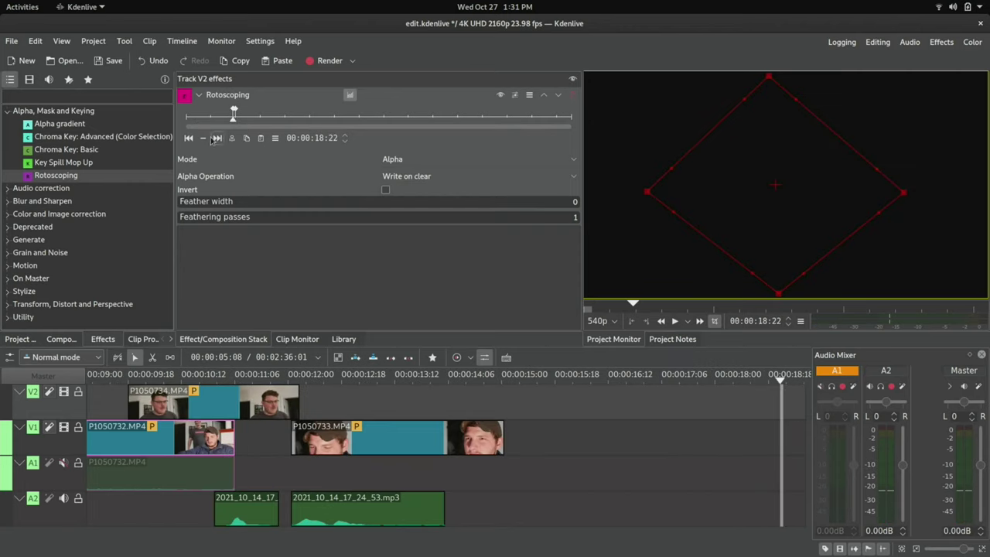
{"action": "left_click_drag", "start_coordinate": [235, 113], "coordinate": [187, 113]}
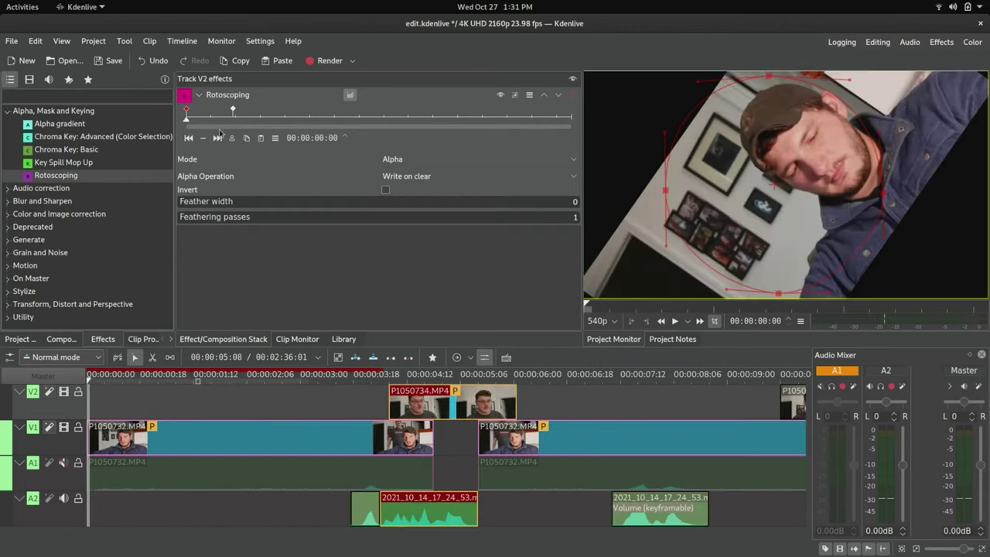
{"action": "left_click", "coordinate": [204, 138]}
{"action": "left_click", "coordinate": [204, 138]}
{"action": "left_click", "coordinate": [204, 138]}
{"action": "mouse_move", "coordinate": [410, 377]}
{"action": "left_mouse_down"}
{"action": "mouse_move", "coordinate": [489, 376]}
{"action": "mouse_move", "coordinate": [416, 378]}
{"action": "left_mouse_up"}
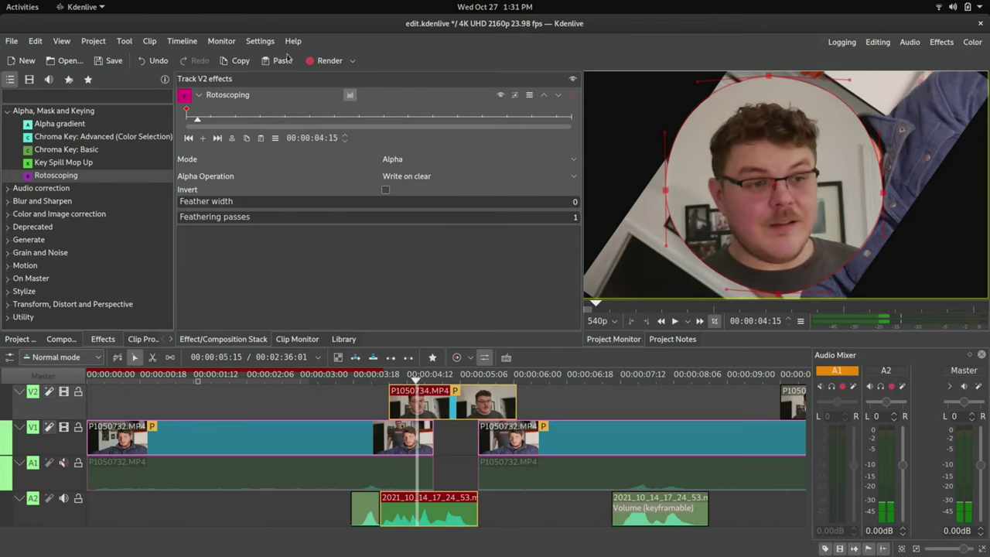
{"action": "left_click", "coordinate": [516, 95]}
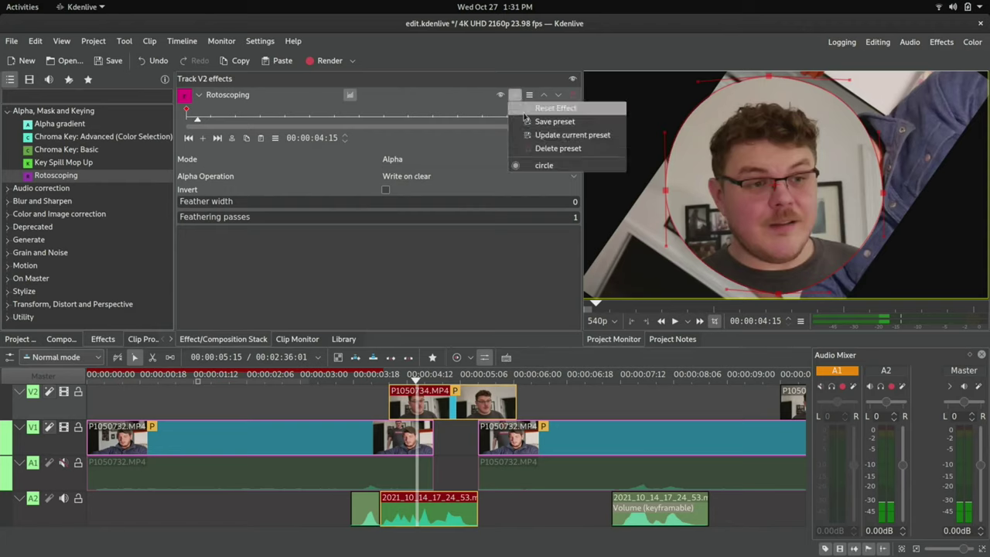
{"action": "left_click", "coordinate": [561, 144]}
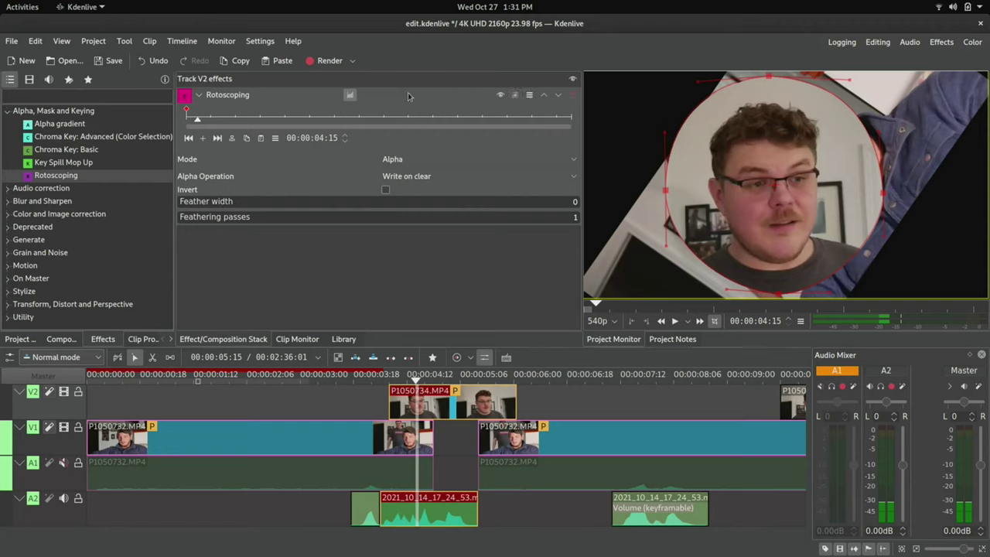
- Replace Rotoscoping on track V2 with a fresh copy using the 'circle' preset
{"action": "left_click", "coordinate": [572, 96]}
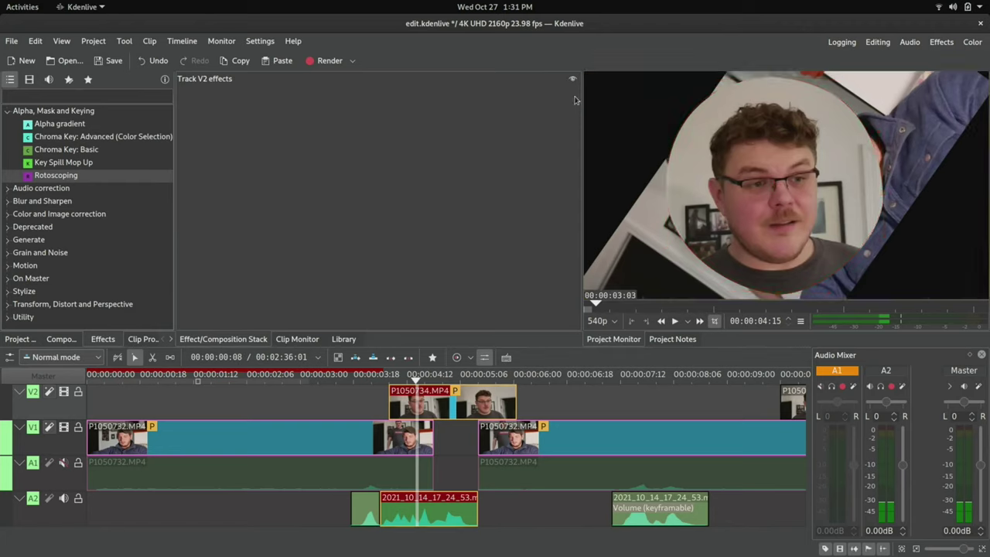
{"action": "left_click_drag", "start_coordinate": [69, 414], "coordinate": [68, 407]}
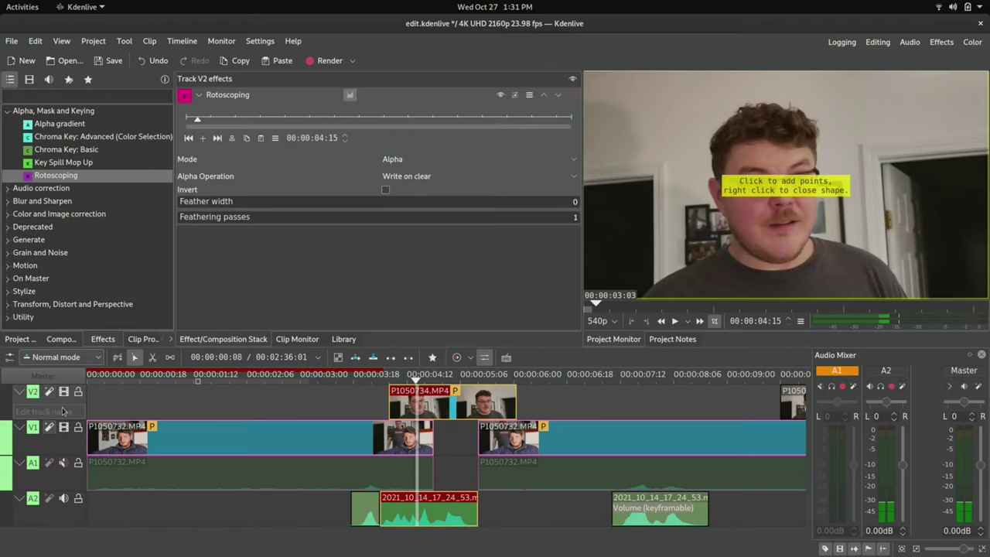
{"action": "left_click", "coordinate": [529, 94]}
{"action": "left_click", "coordinate": [539, 166]}
- Play back the masked V2 track, moving the playhead to about 08:12, and check the effect-saving options
{"action": "key", "text": "space"}
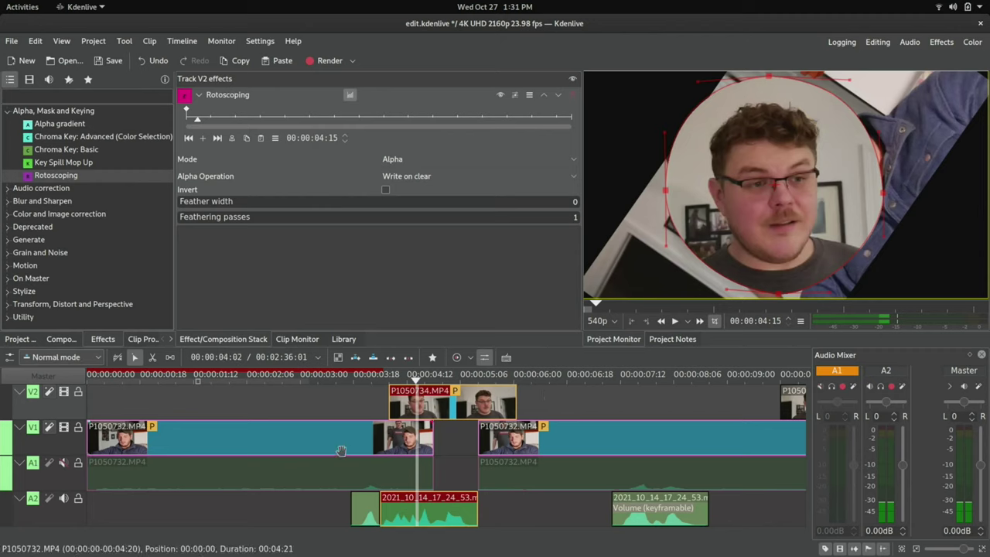
{"action": "left_click", "coordinate": [658, 394]}
{"action": "left_click", "coordinate": [628, 394]}
{"action": "left_click", "coordinate": [570, 395]}
{"action": "left_click", "coordinate": [529, 94]}
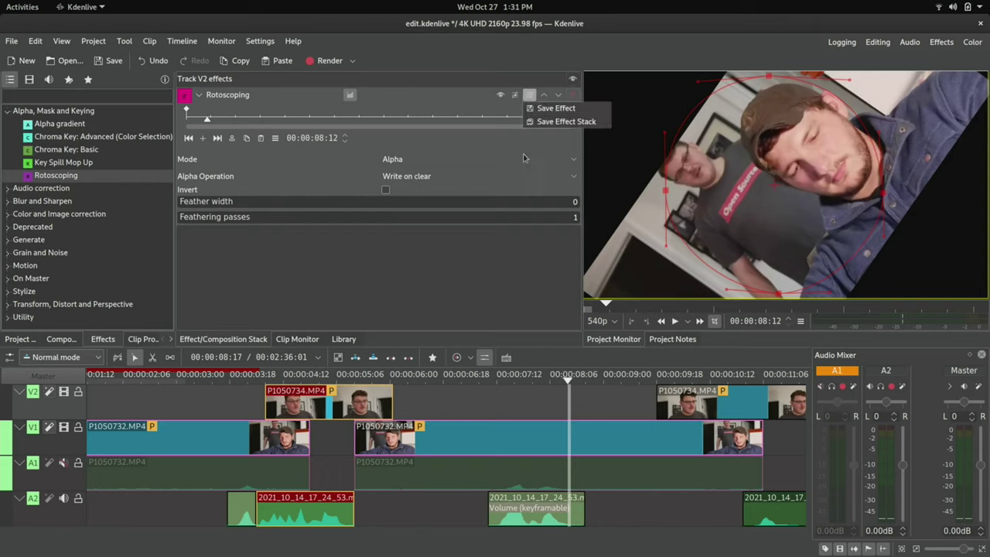
{"action": "left_click", "coordinate": [434, 267]}
- Add Key Spill Mop Up and Mirror to the track V2 effect stack
{"action": "left_click_drag", "start_coordinate": [59, 163], "coordinate": [325, 250]}
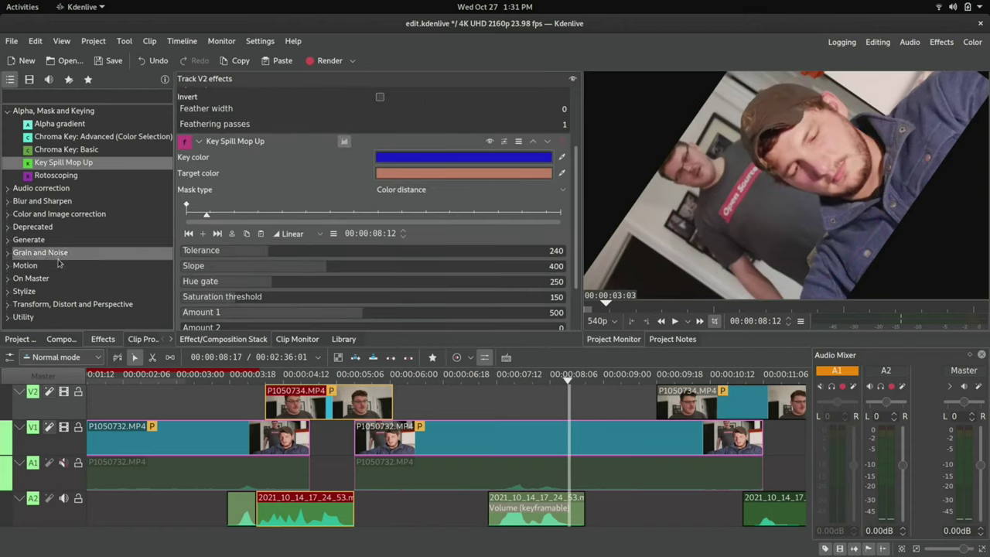
{"action": "left_click", "coordinate": [66, 304]}
{"action": "scroll", "coordinate": [66, 309], "scroll_direction": "down", "scroll_amount": 2}
{"action": "left_click_drag", "start_coordinate": [45, 288], "coordinate": [371, 267]}
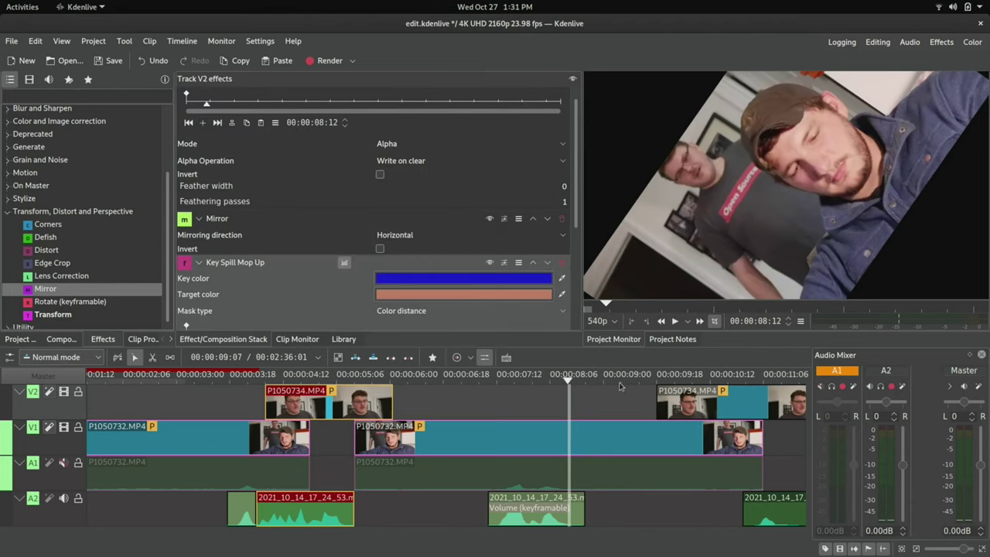
- Preview around 05:02–05:20, then choose Save Effect Stack for track V2's effects
{"action": "left_click", "coordinate": [321, 376]}
{"action": "left_click_drag", "start_coordinate": [325, 376], "coordinate": [364, 376]}
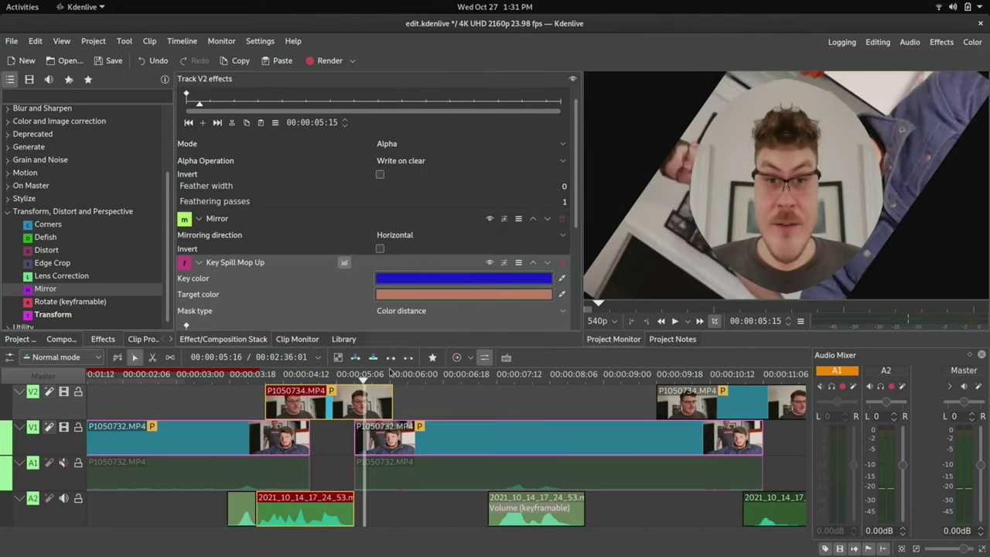
{"action": "left_click", "coordinate": [379, 393]}
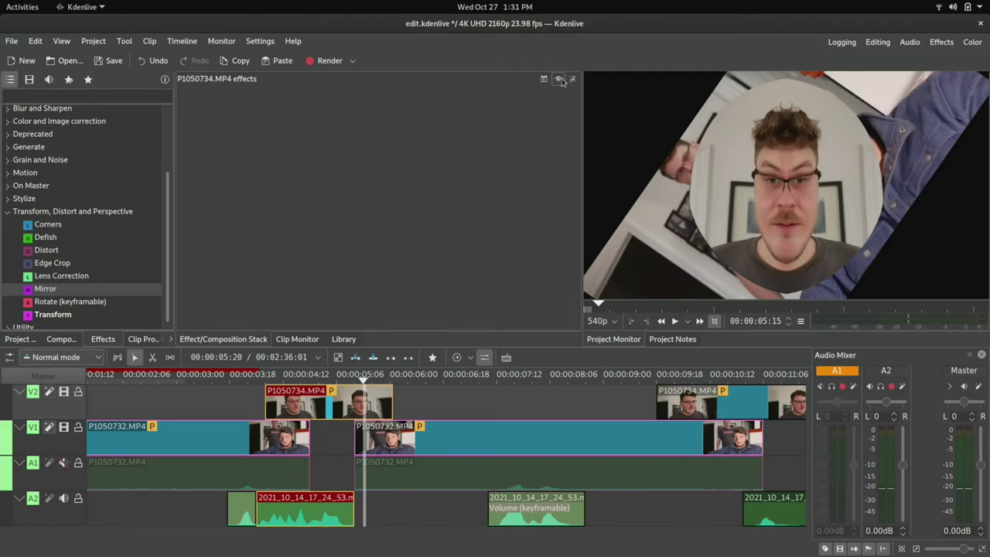
{"action": "left_click", "coordinate": [48, 406]}
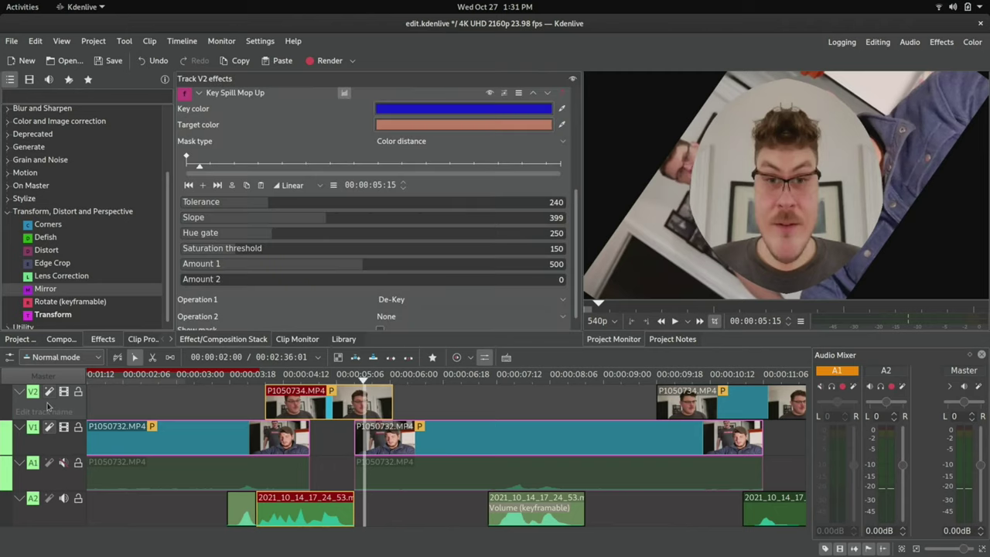
{"action": "left_click", "coordinate": [518, 92]}
{"action": "left_click", "coordinate": [550, 118]}
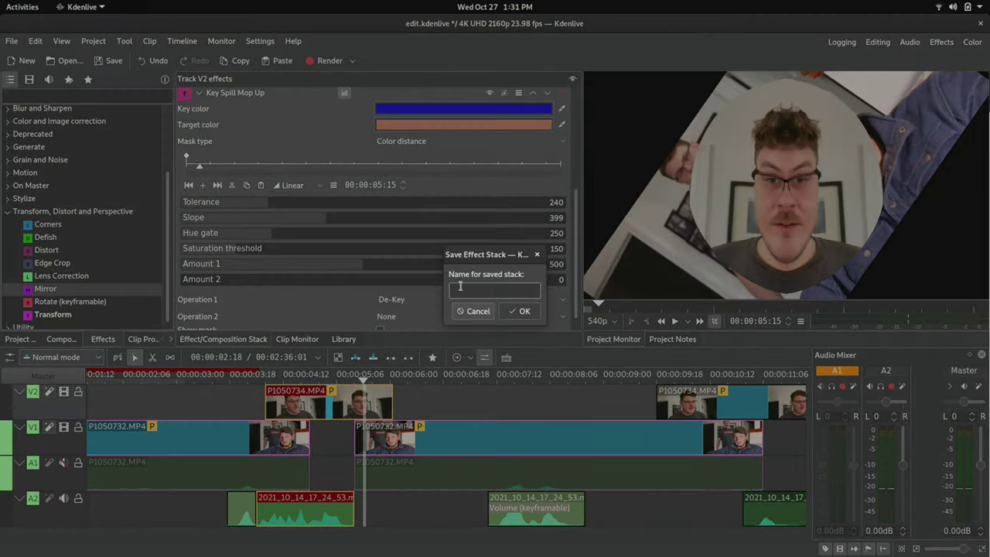